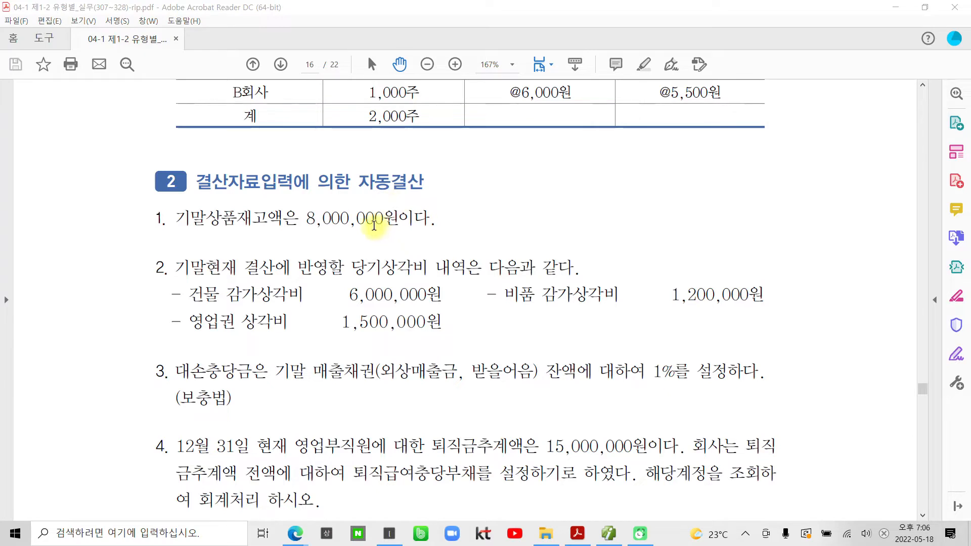
Highlight the text "(보충법)" under item 3 of the 결산자료입력에 의한 자동결산 section on page 322.
scroll(354, 236, "down", 3)
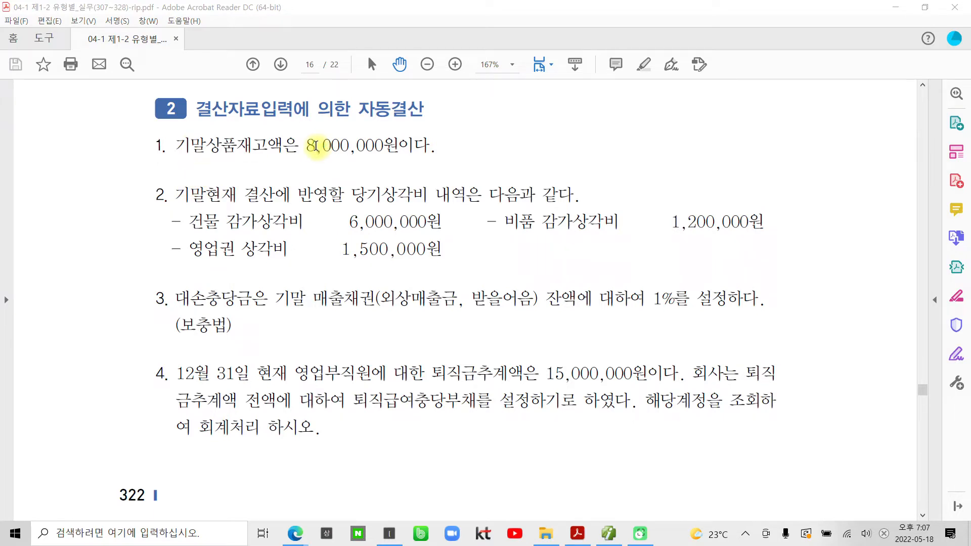
left_click_drag(306, 146, 418, 146)
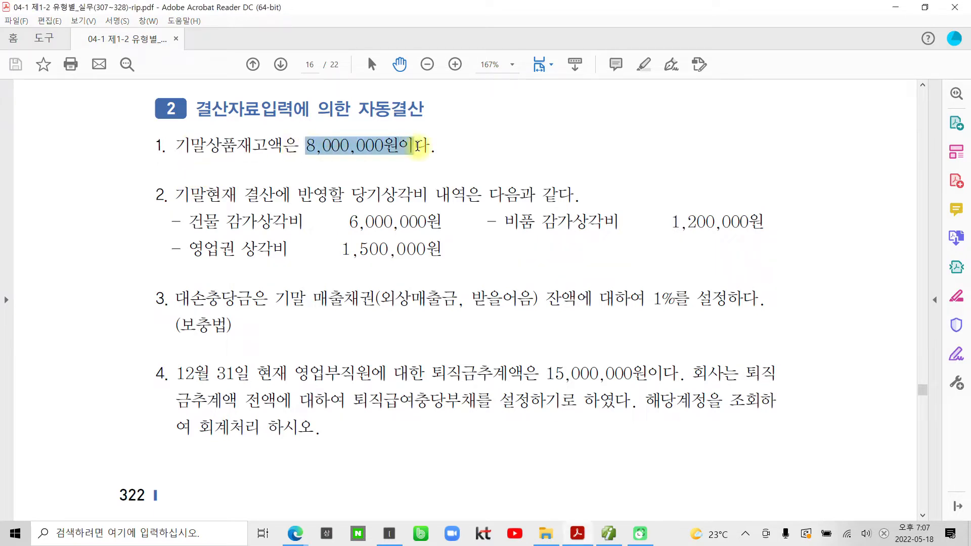
left_click(323, 209)
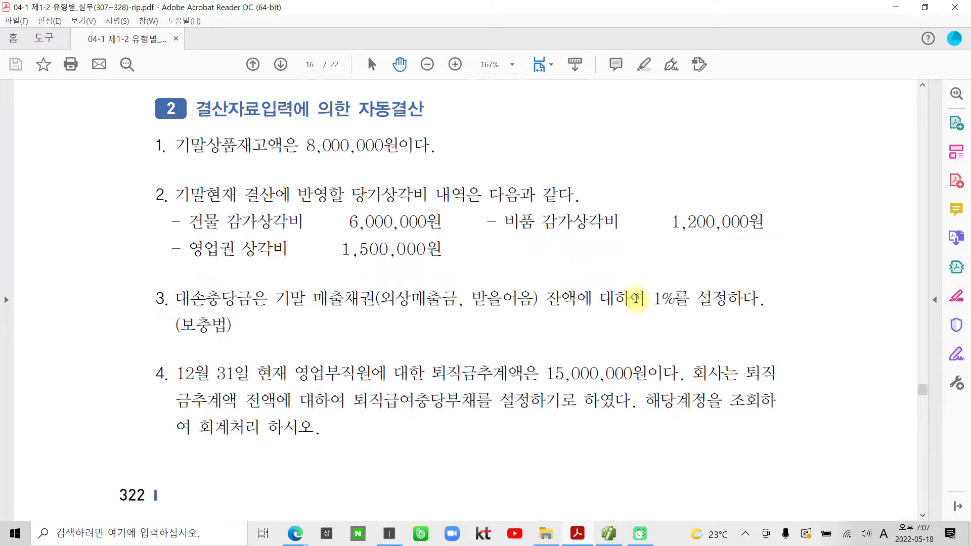
left_click_drag(176, 325, 231, 327)
right_click(208, 323)
left_click(256, 427)
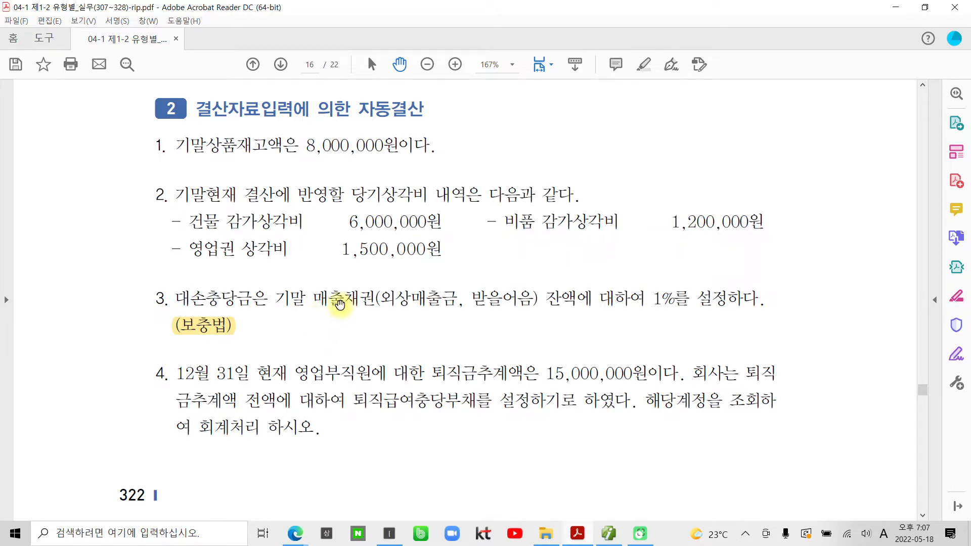
Switch to the accounting program and query the 합계잔액시산표 for month 12, day 31.
left_click(608, 533)
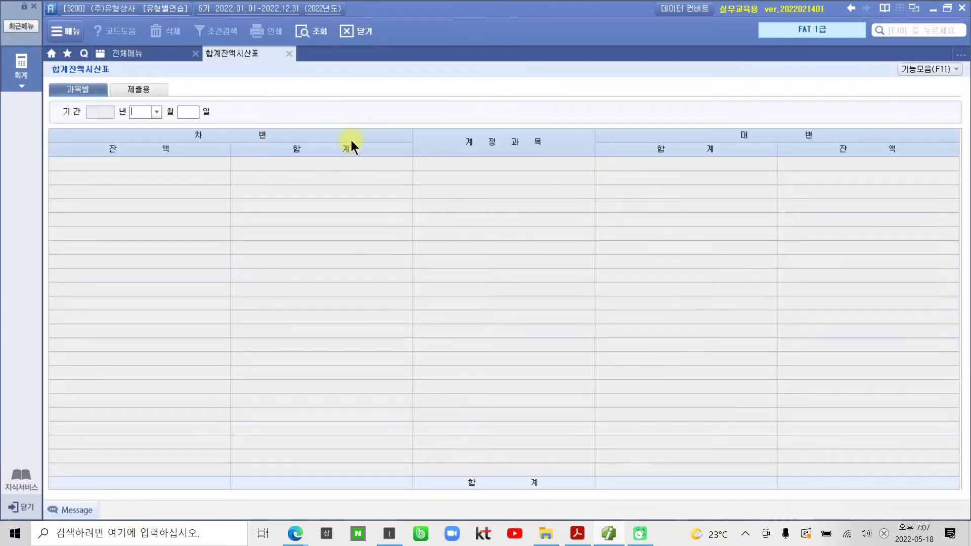
type("12")
key("Return")
key("Return")
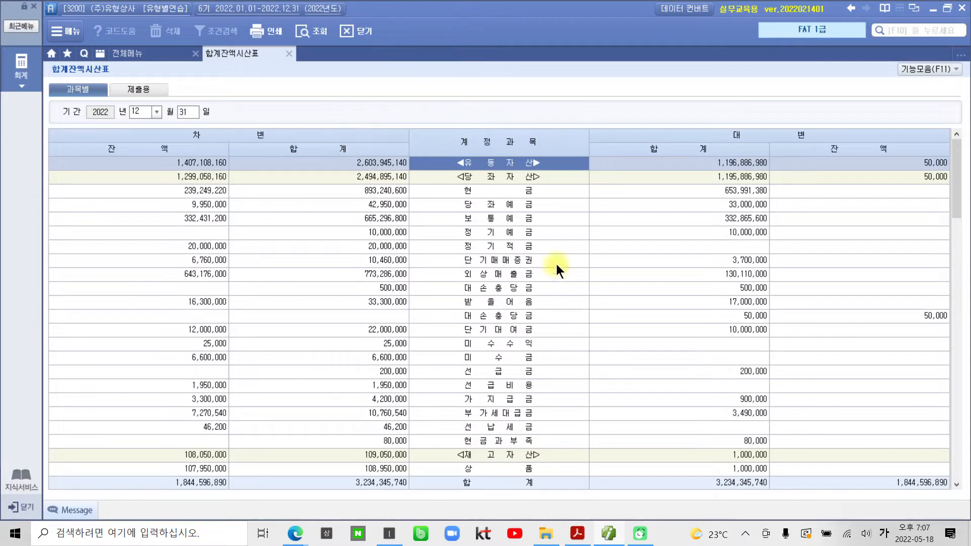
Check the debit balance of 외상매출금 and the credit balance of its 대손충당금 in the trial balance.
left_click(511, 278)
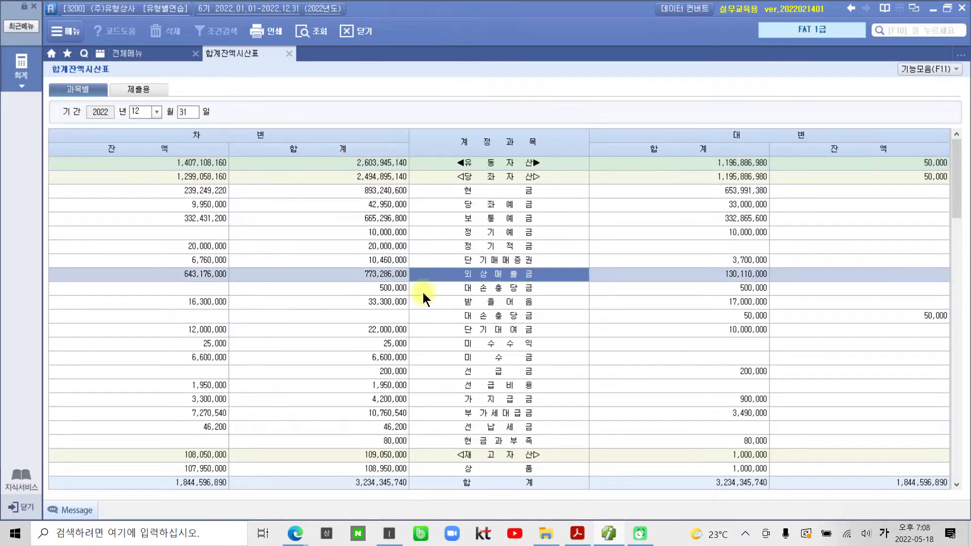
mouse_move(171, 266)
left_mouse_down()
mouse_move(206, 289)
mouse_move(263, 283)
left_mouse_up()
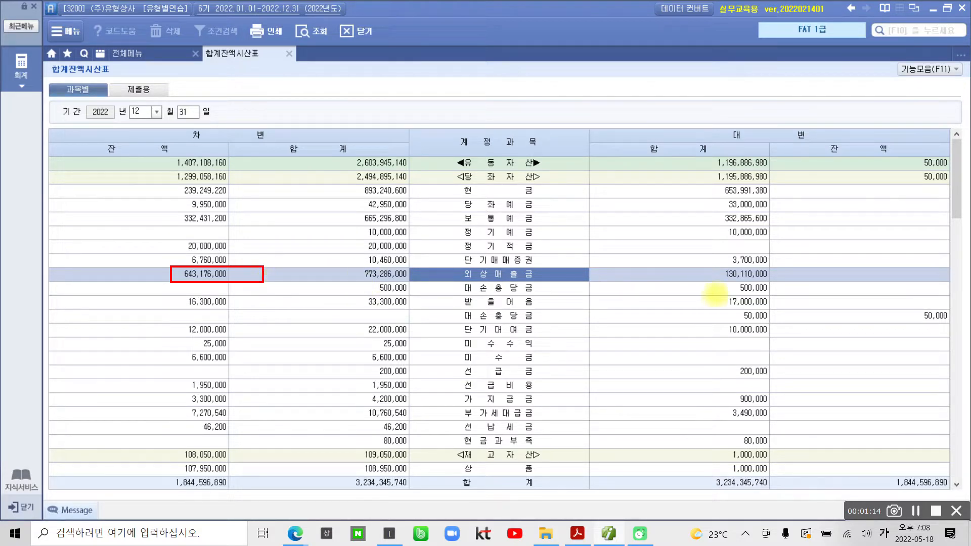
mouse_move(886, 286)
left_mouse_down()
mouse_move(905, 287)
mouse_move(886, 282)
left_mouse_up()
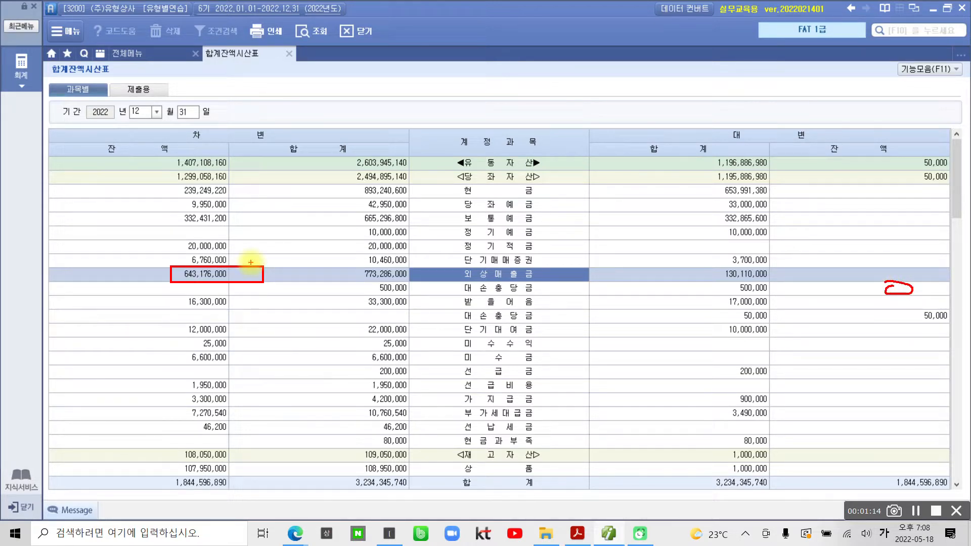
key("Escape")
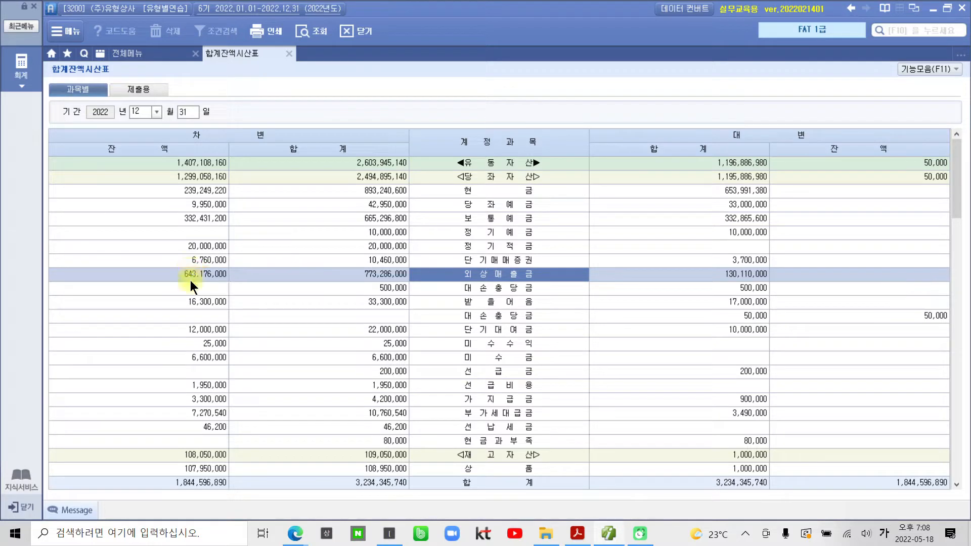
Open the Windows Calculator and place it over the middle of the trial balance.
left_click(23, 534)
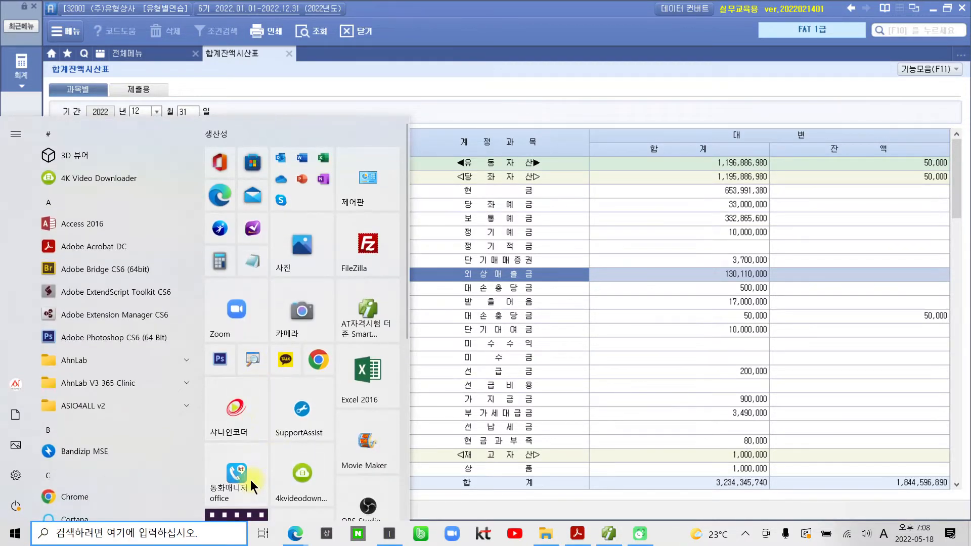
scroll(253, 487, "down", 5)
scroll(253, 486, "up", 4)
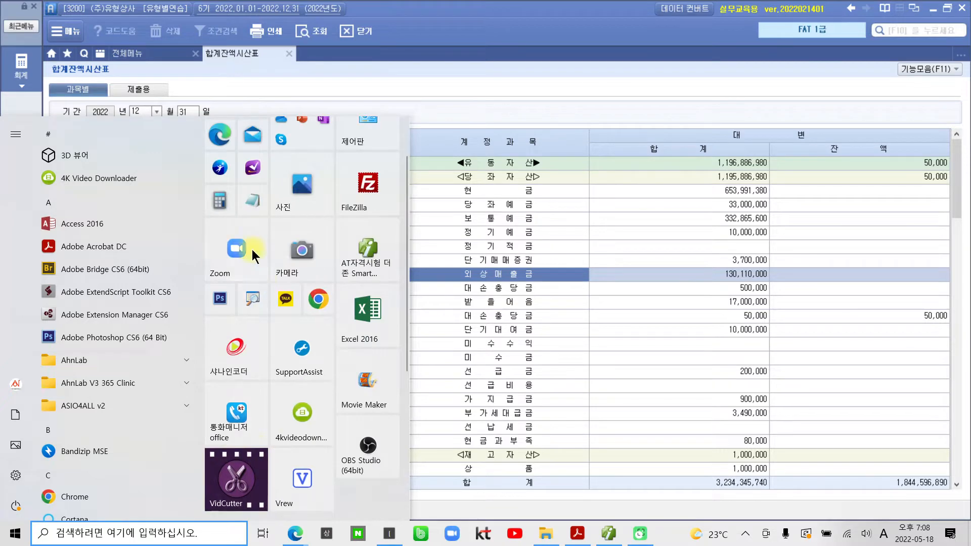
left_click(220, 198)
left_click_drag(201, 119, 418, 91)
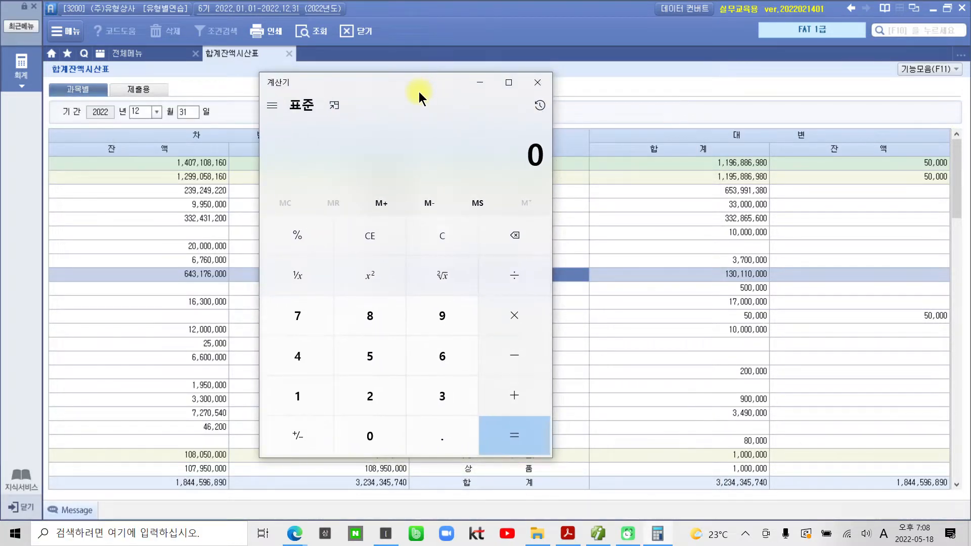
Calculate 1% of the 외상매출금 balance of 643,176,000 in the calculator.
type("64")
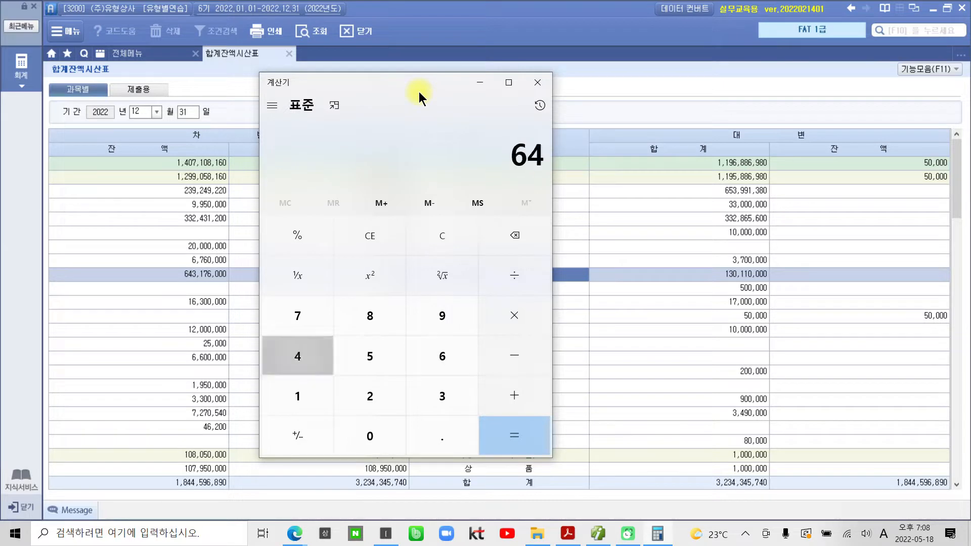
type("317")
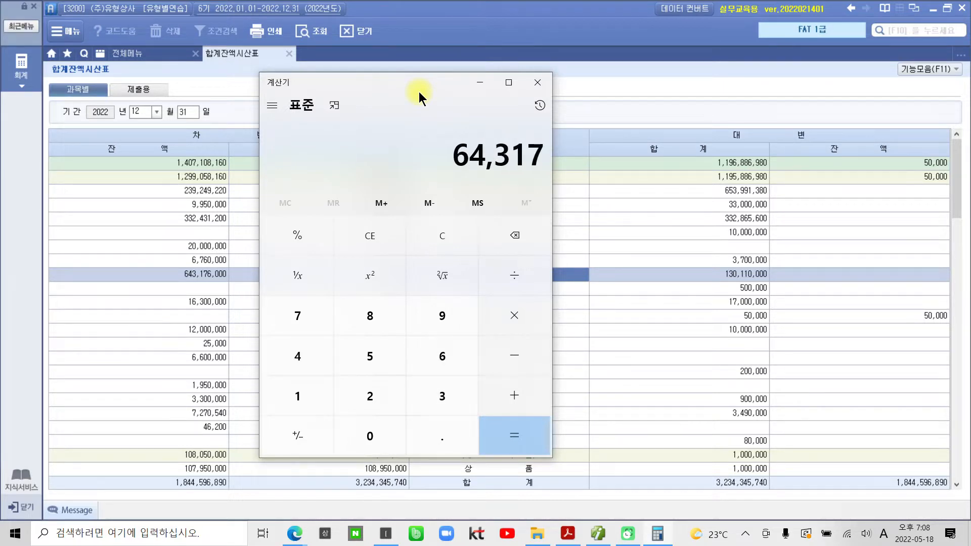
type("6000*1")
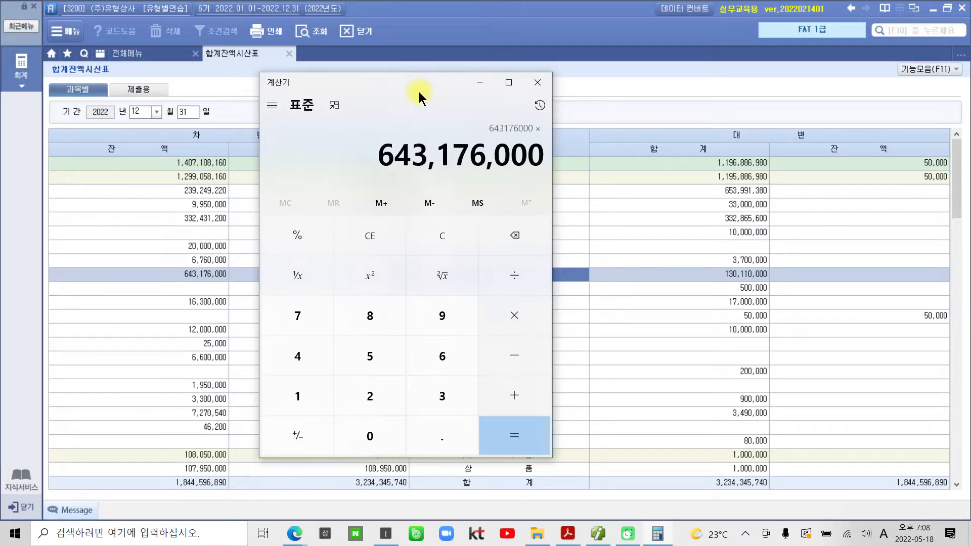
type("%")
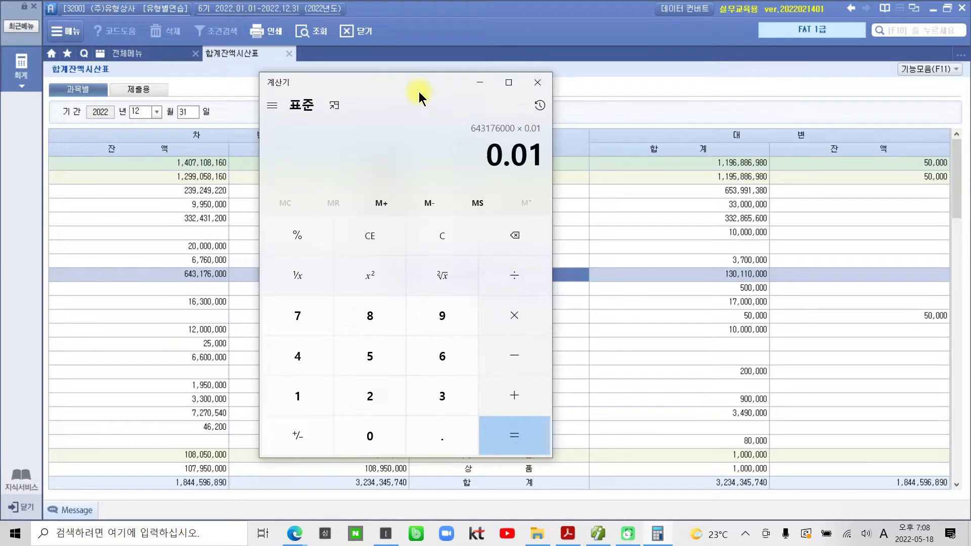
key("Return")
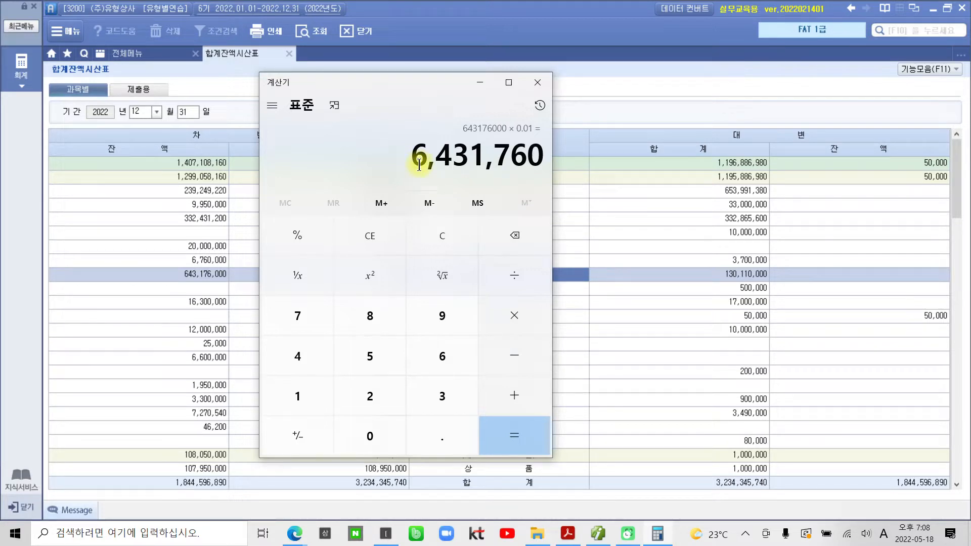
left_click_drag(413, 155, 554, 153)
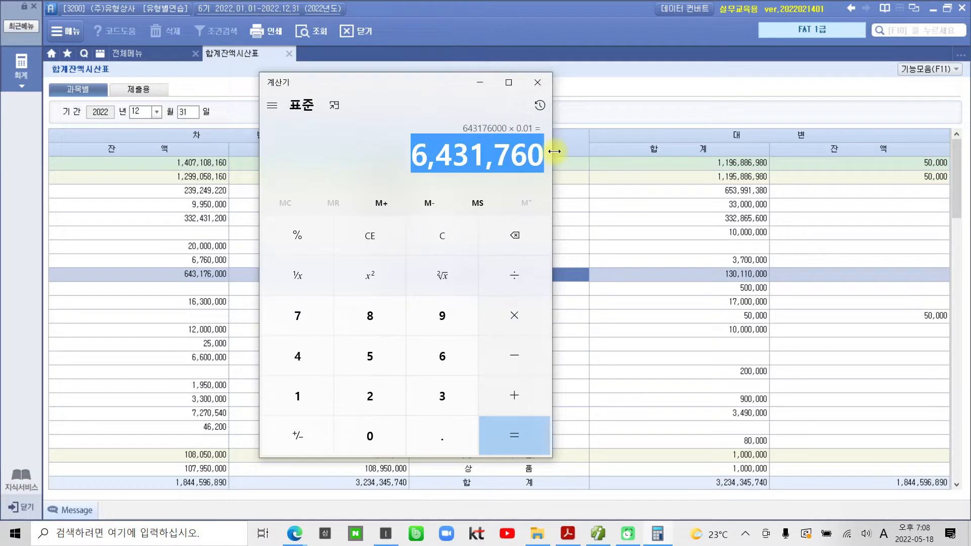
left_click(500, 169)
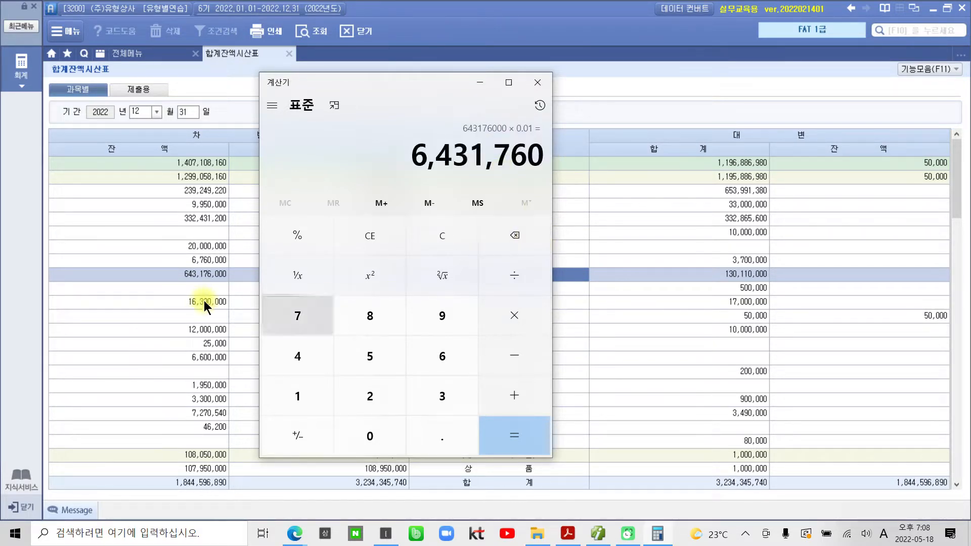
Move the calculator aside and check the balances of 받을어음 and its 대손충당금 in the trial balance.
left_click_drag(398, 90, 704, 112)
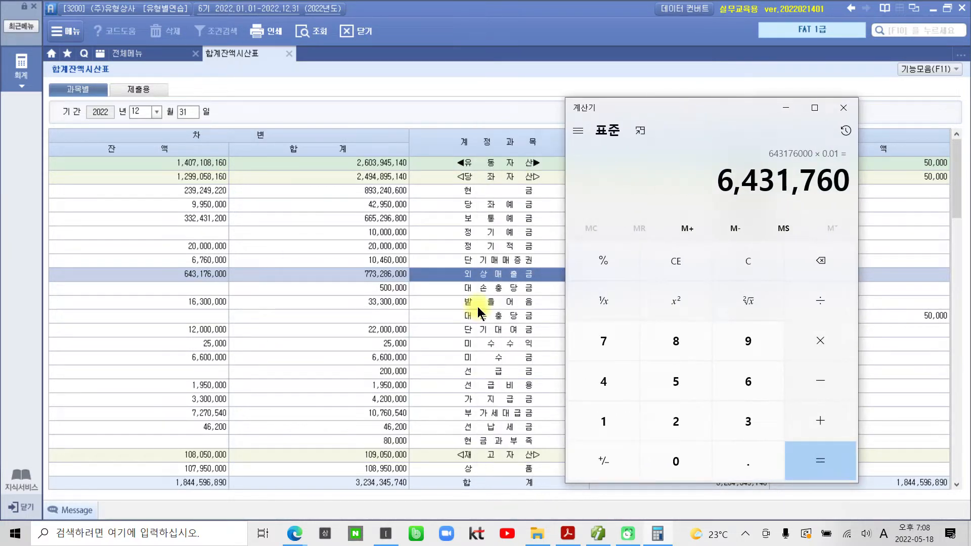
left_click(478, 305)
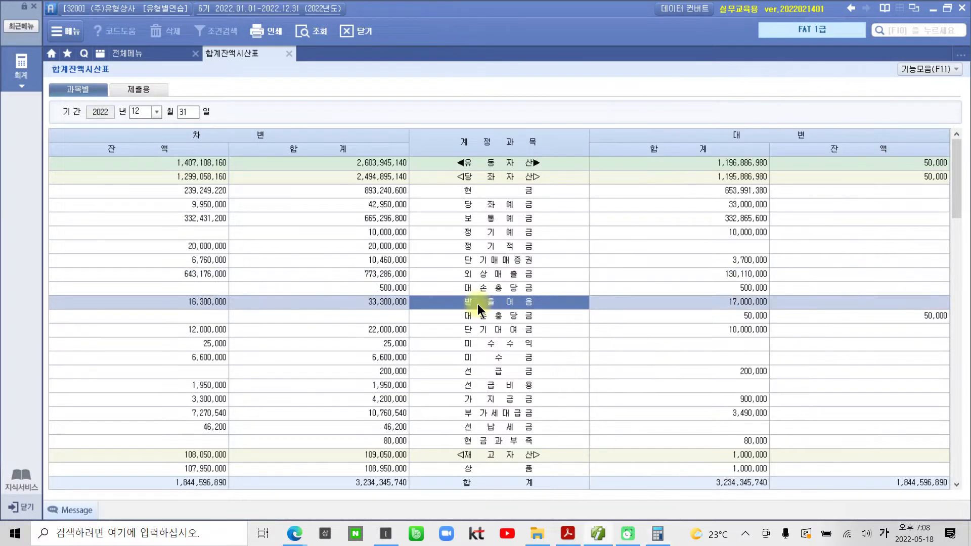
left_click(207, 305)
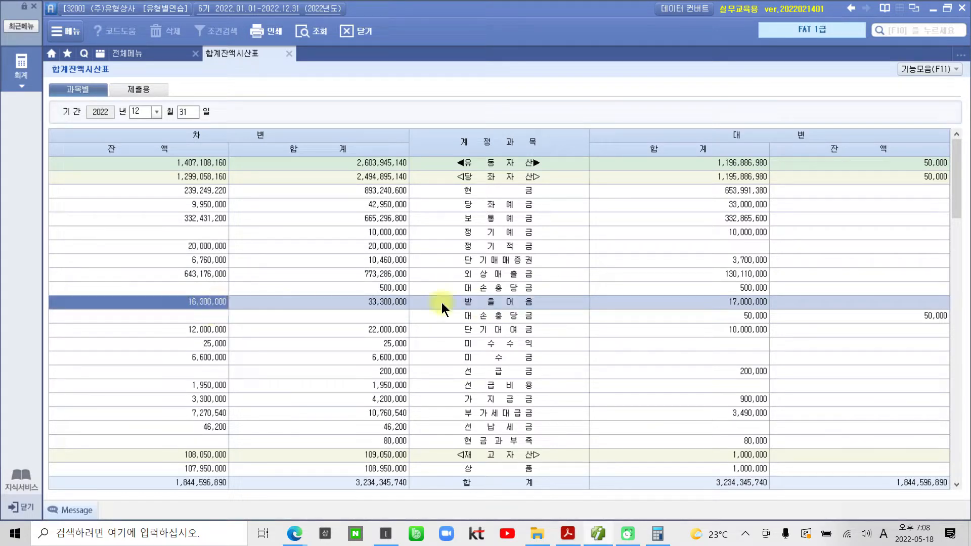
left_click(914, 322)
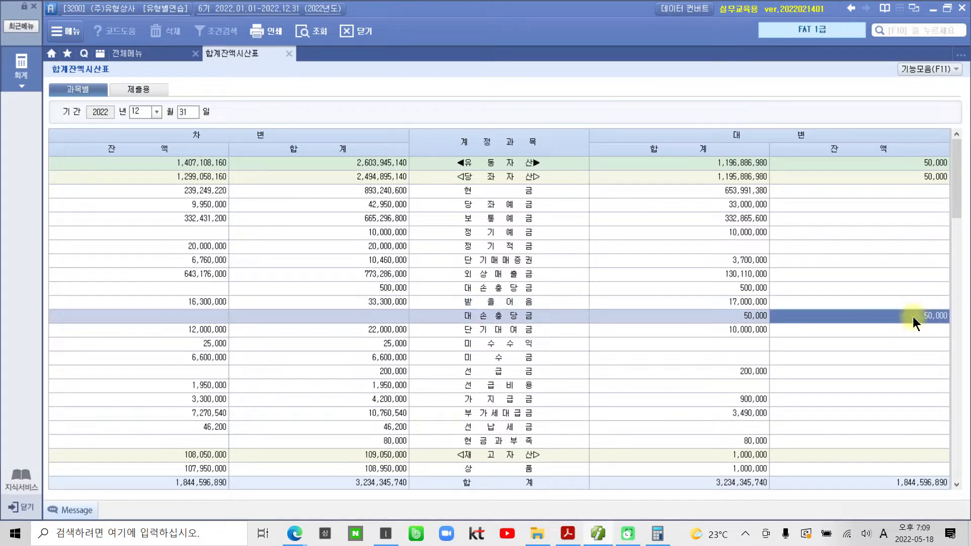
left_click(245, 302)
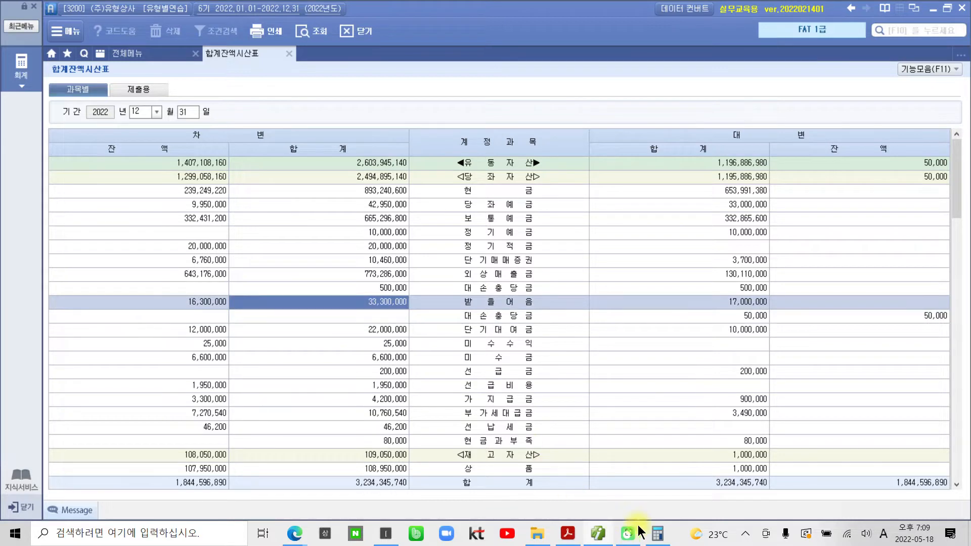
Return to the calculator, clear it and calculate 1% of the 받을어음 balance of 16,300,000.
left_click(657, 534)
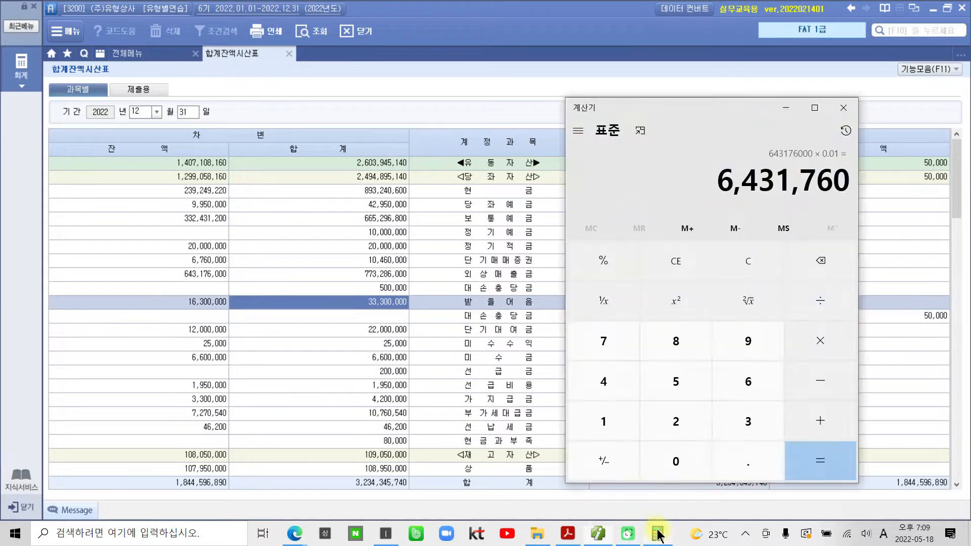
left_click(747, 263)
type("16300000")
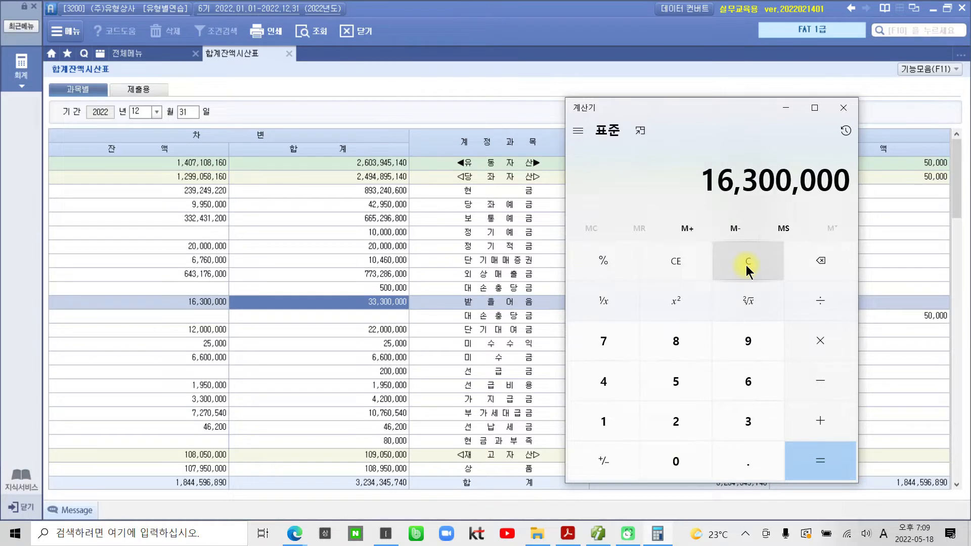
type("*1")
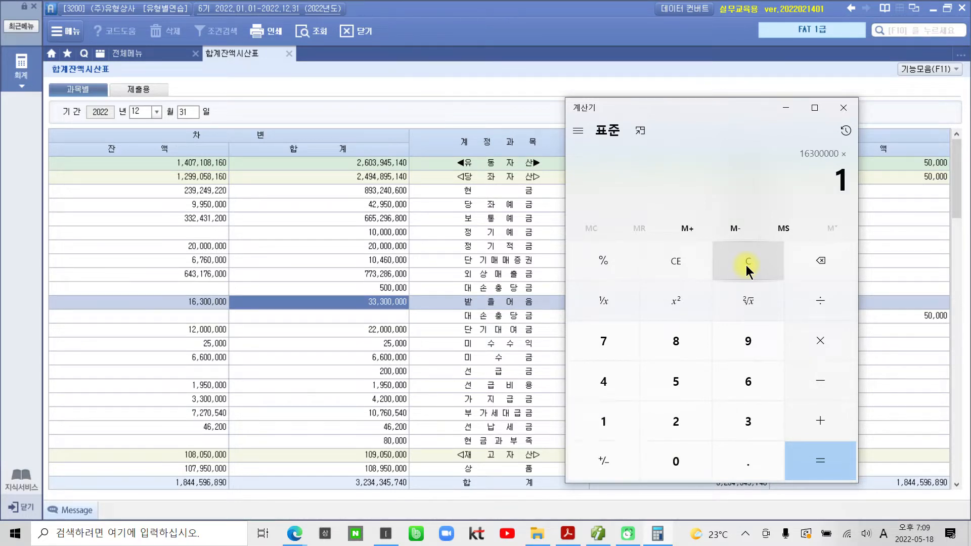
type("%")
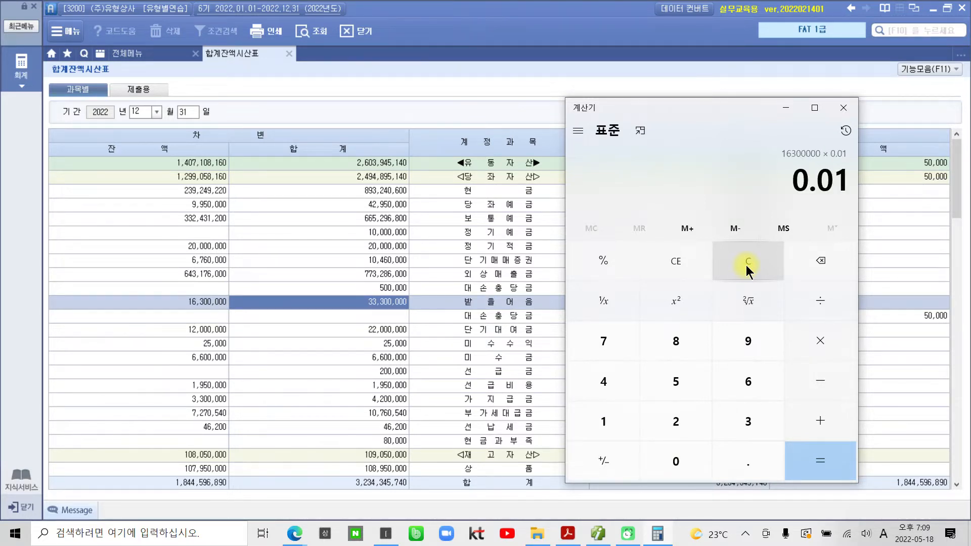
key("Return")
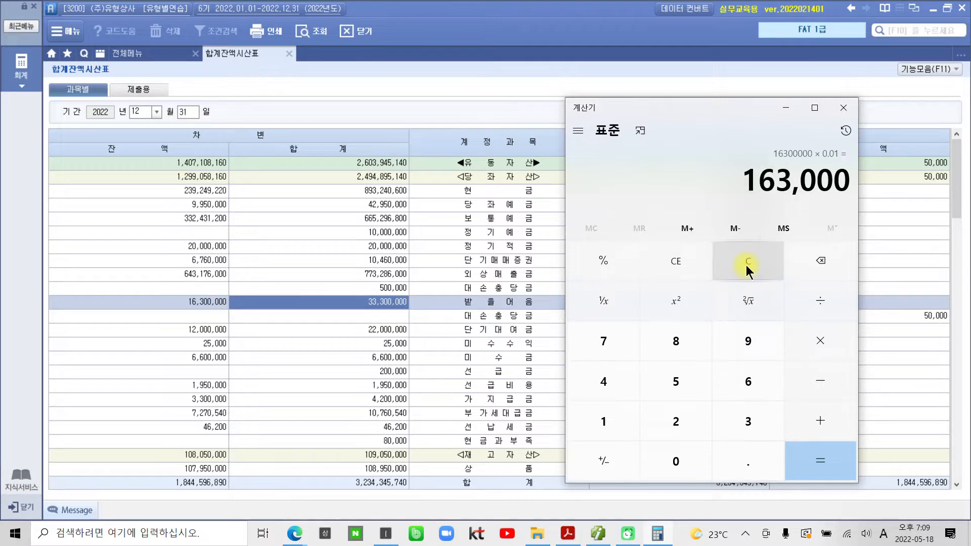
Subtract the existing 대손충당금 balance of 50,000 from the 1% allowance calculated for 받을어음.
left_click_drag(633, 108, 224, 97)
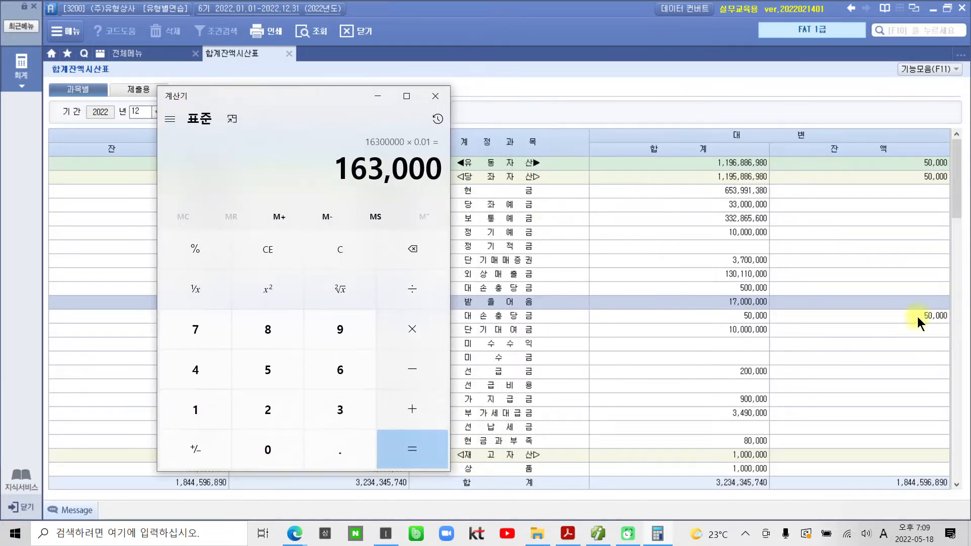
left_click(931, 315)
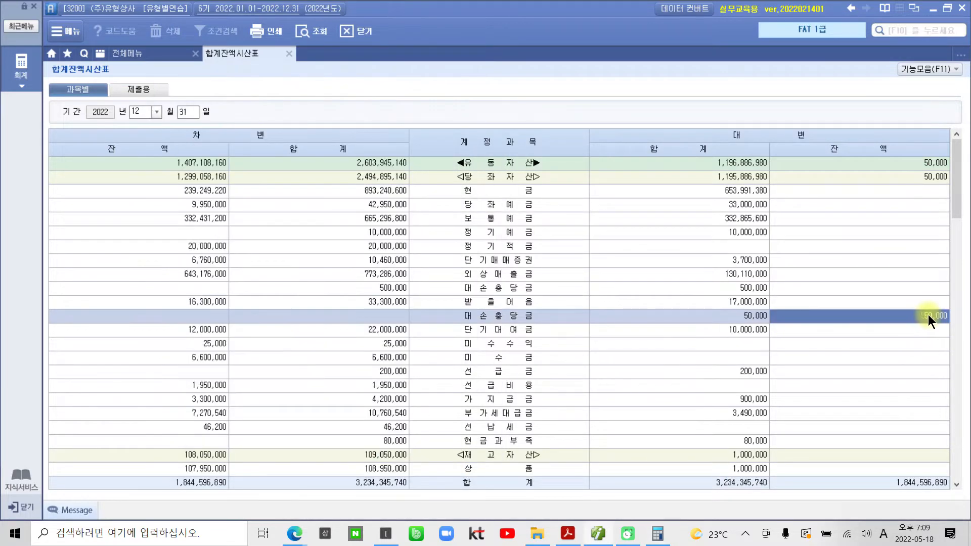
left_click(657, 534)
left_click(407, 377)
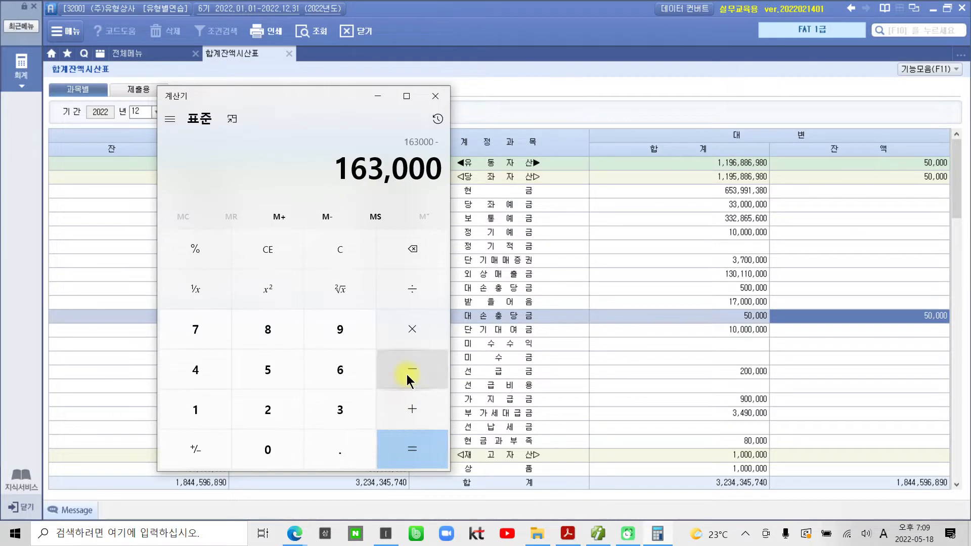
type("50000")
key("Return")
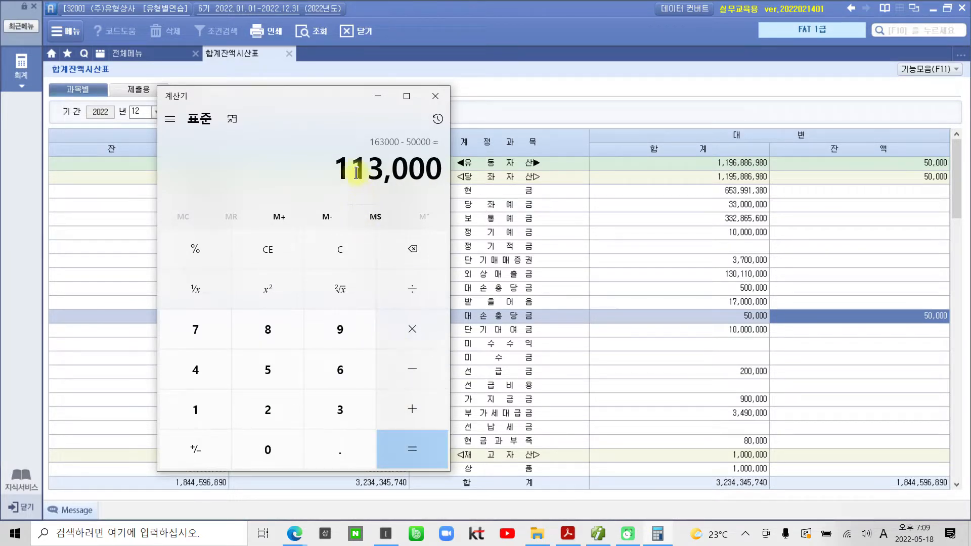
left_click_drag(340, 167, 440, 167)
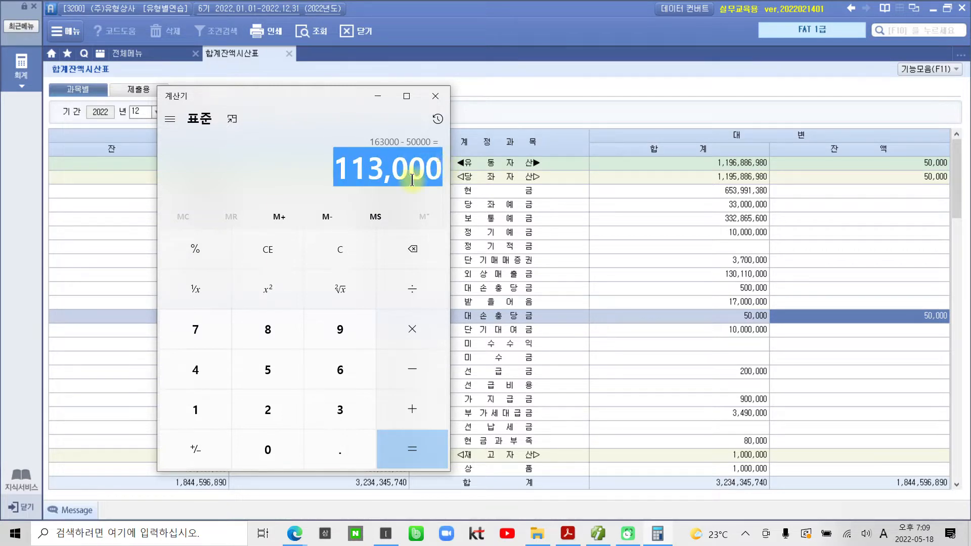
Put the calculator away and read item 4 on 퇴직급여충당부채 in the exercise PDF in Acrobat Reader.
left_click(375, 104)
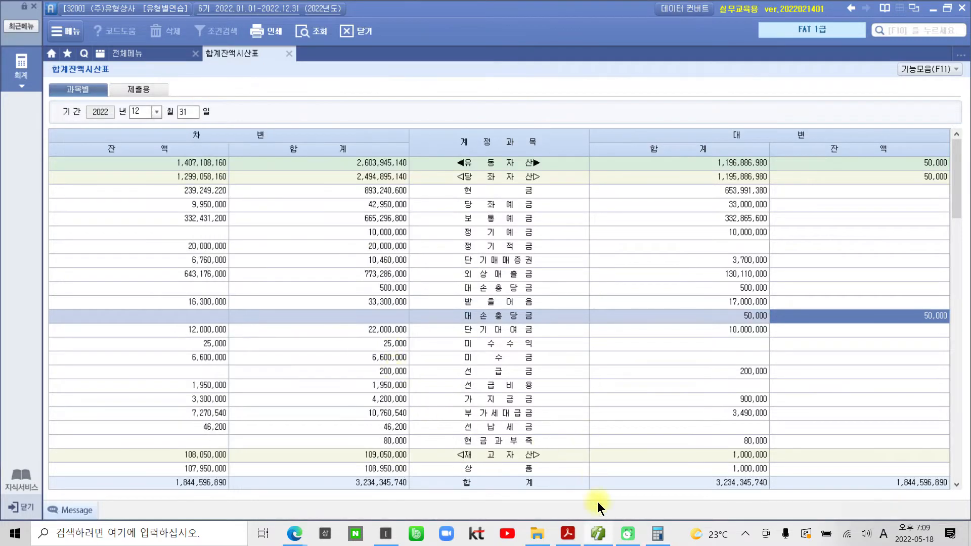
left_click(568, 534)
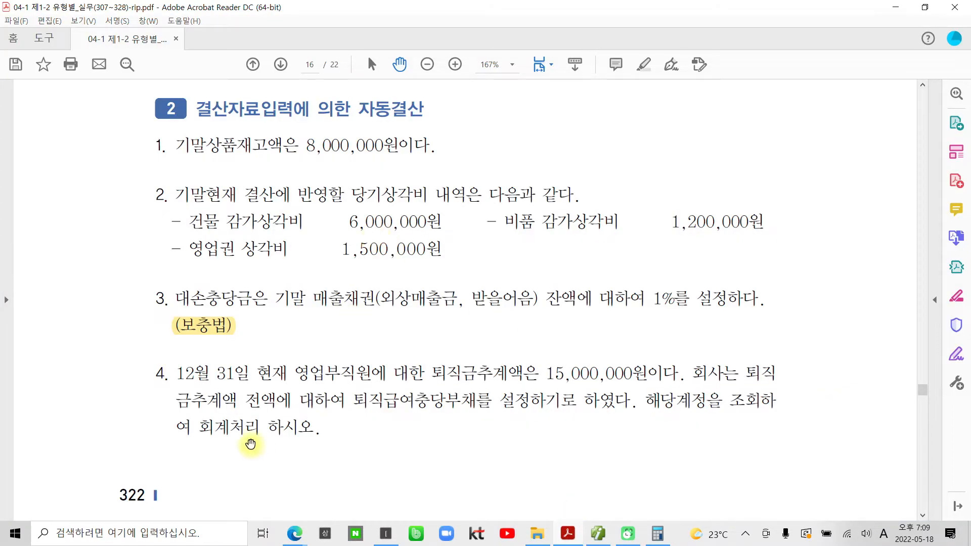
scroll(243, 430, "down", 2)
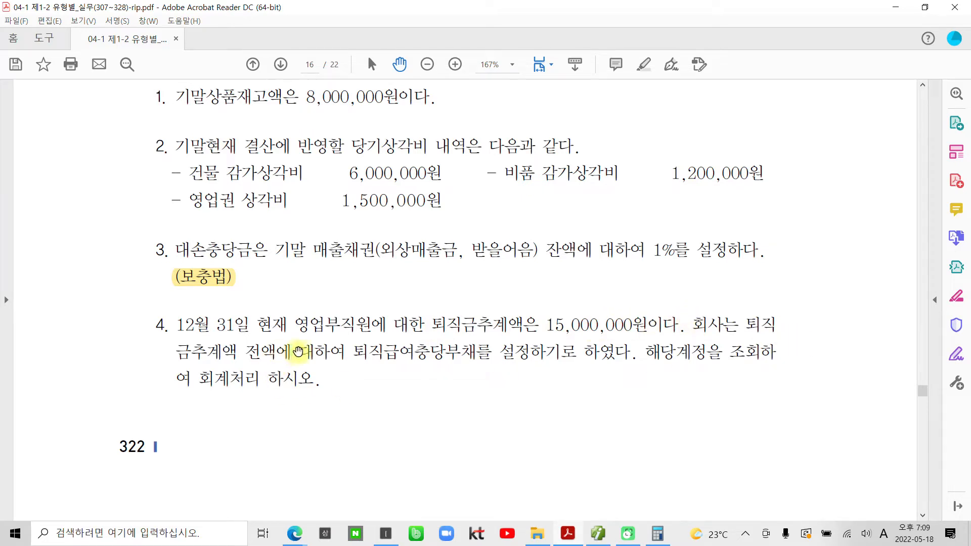
left_click_drag(355, 351, 506, 352)
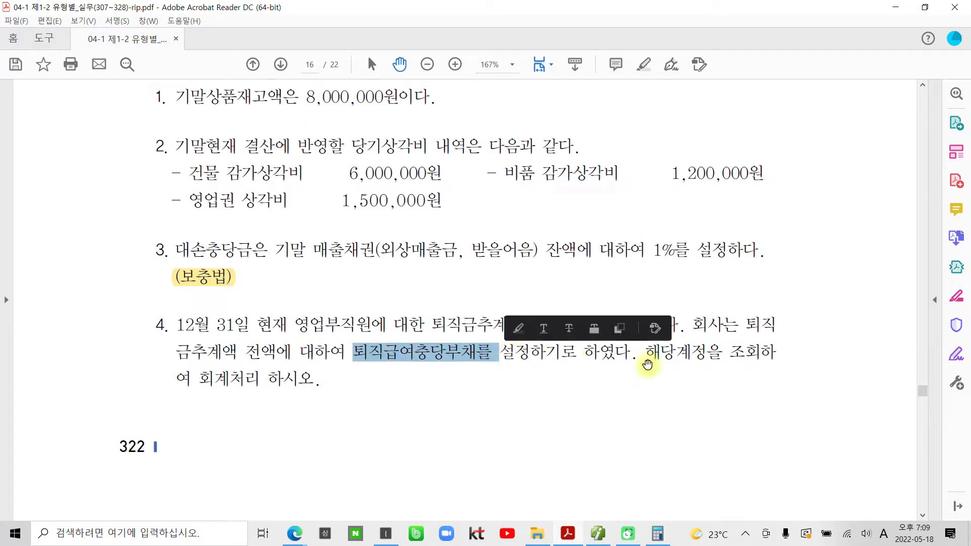
left_click(645, 361)
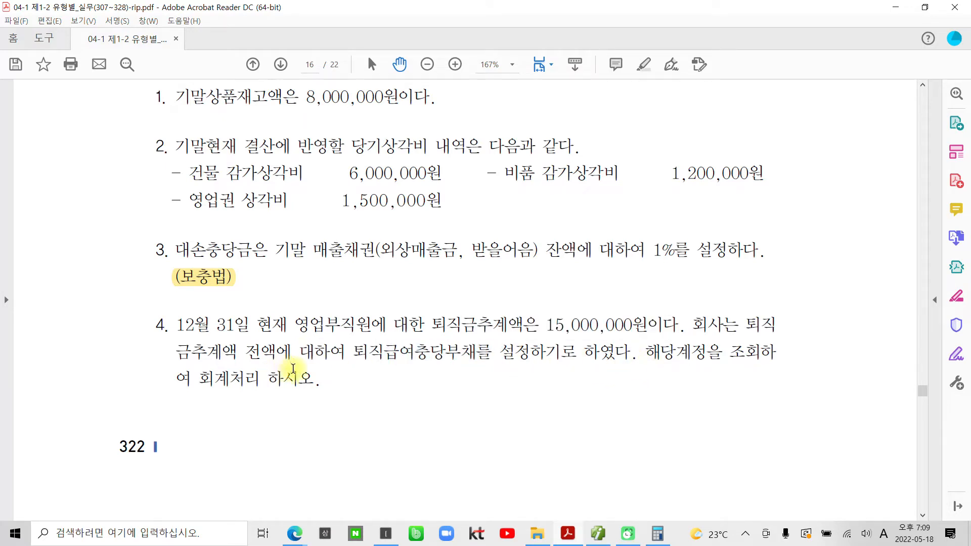
Switch back to the trial balance in the accounting program and check the credit balance of 퇴직급여충당부채.
left_click(603, 537)
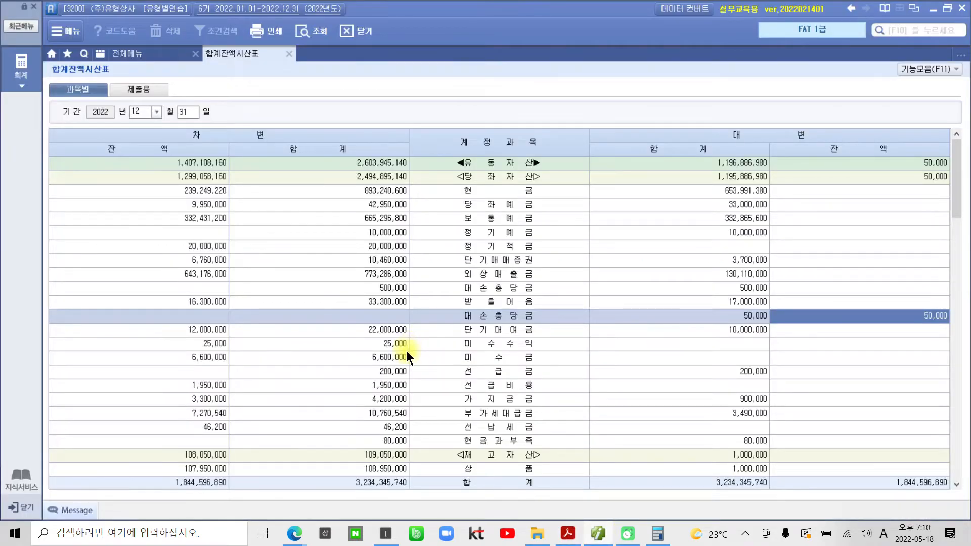
left_click(468, 444)
scroll(471, 414, "down", 10)
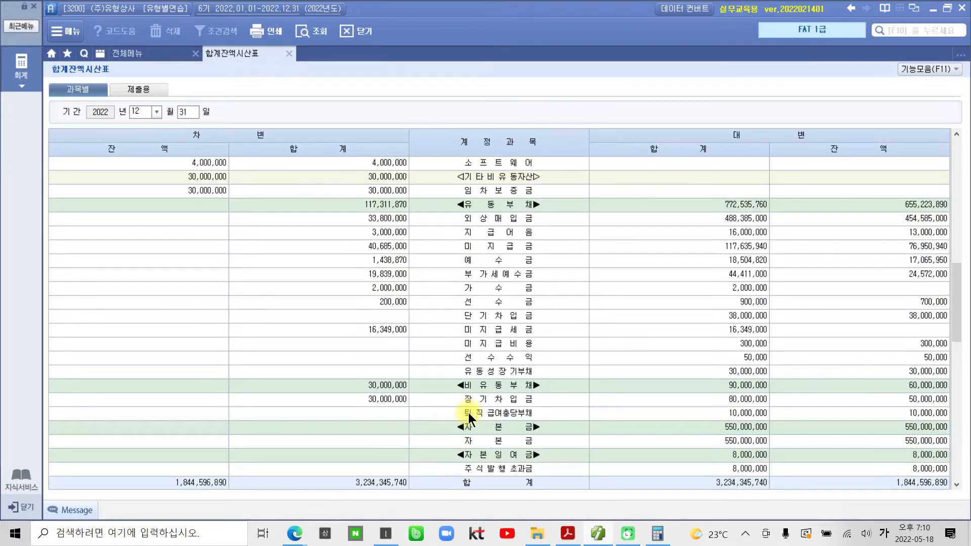
left_click(474, 416)
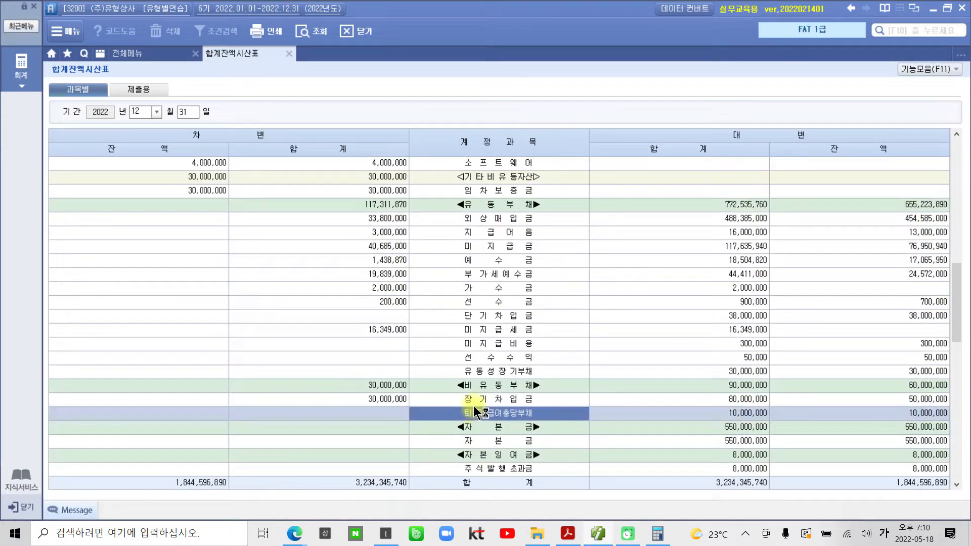
left_click_drag(877, 408, 954, 420)
mouse_move(856, 405)
left_mouse_down()
mouse_move(864, 420)
mouse_move(873, 403)
left_mouse_up()
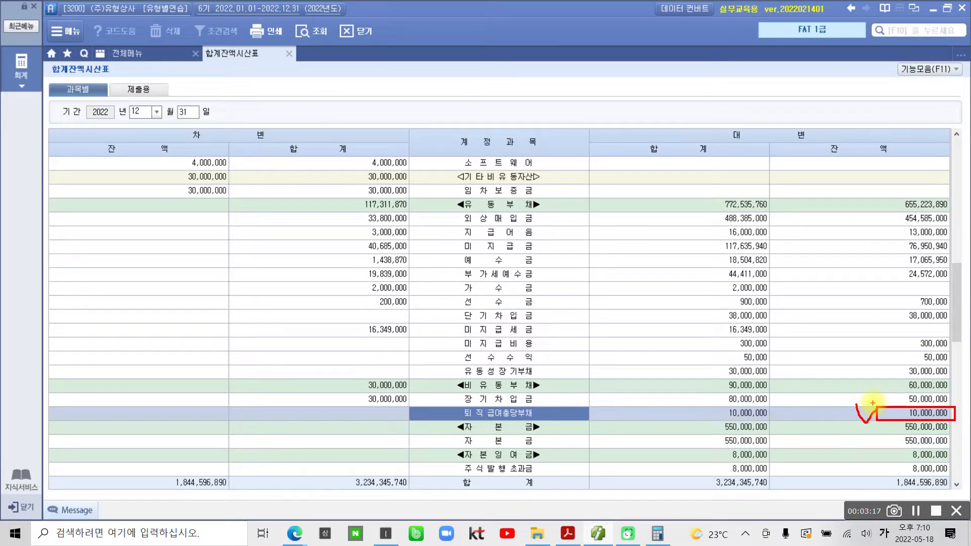
left_click_drag(873, 403, 958, 428)
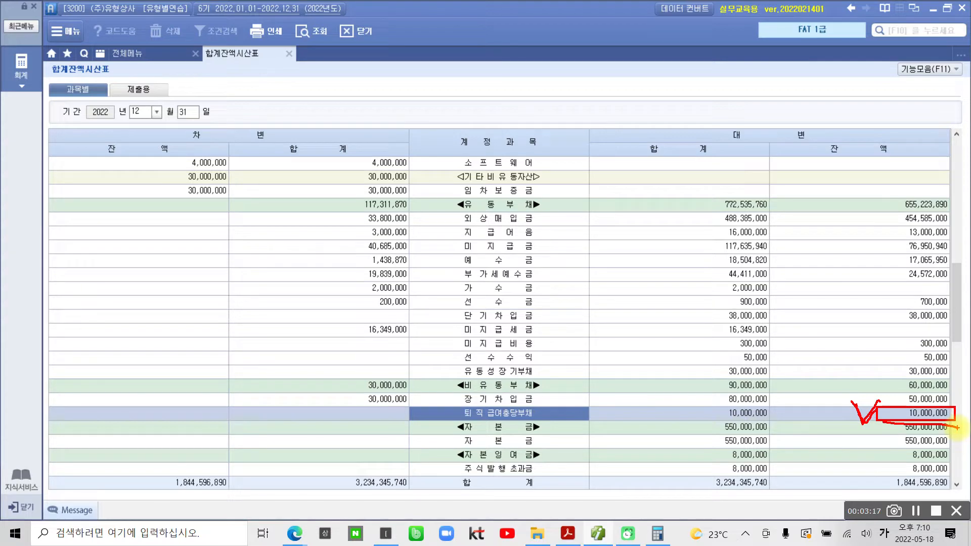
key("Escape")
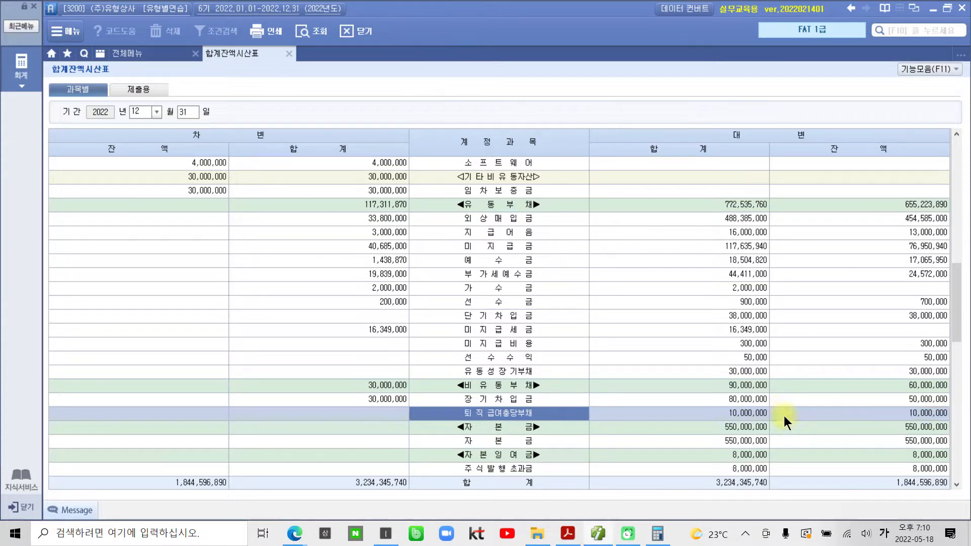
Return to item 4 in the PDF and work out the 퇴직급여충당부채 addition of 5,000,000 from the 15,000,000원 estimate.
left_click(569, 534)
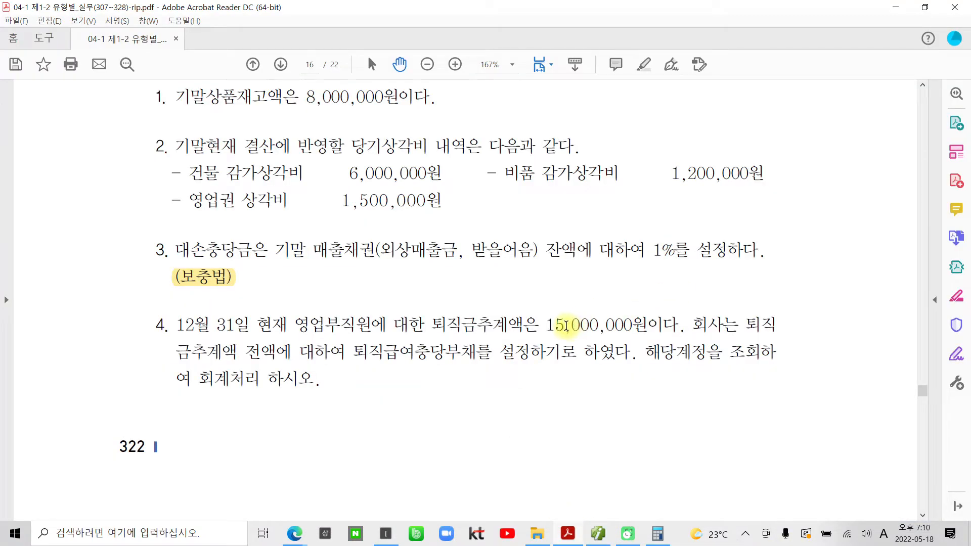
left_click_drag(542, 326, 635, 324)
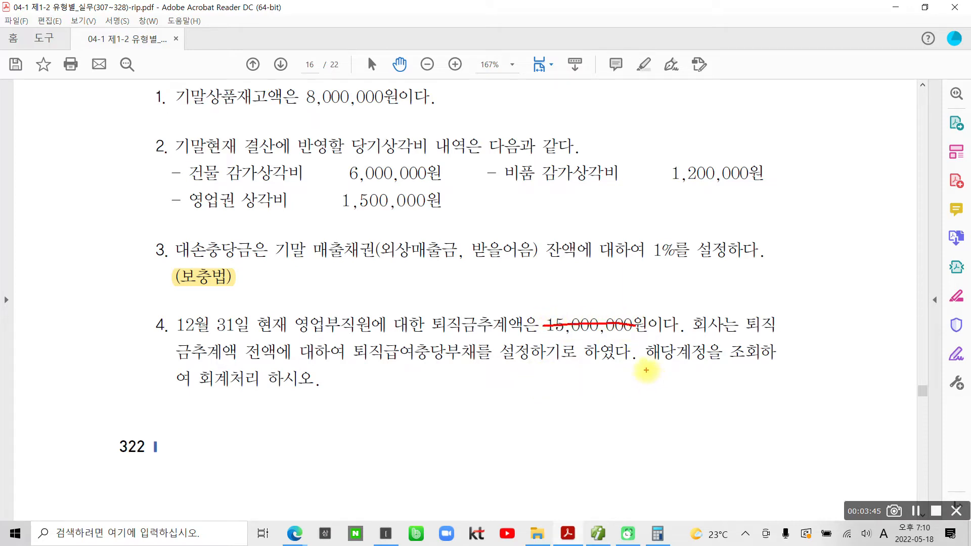
left_click_drag(637, 363, 776, 363)
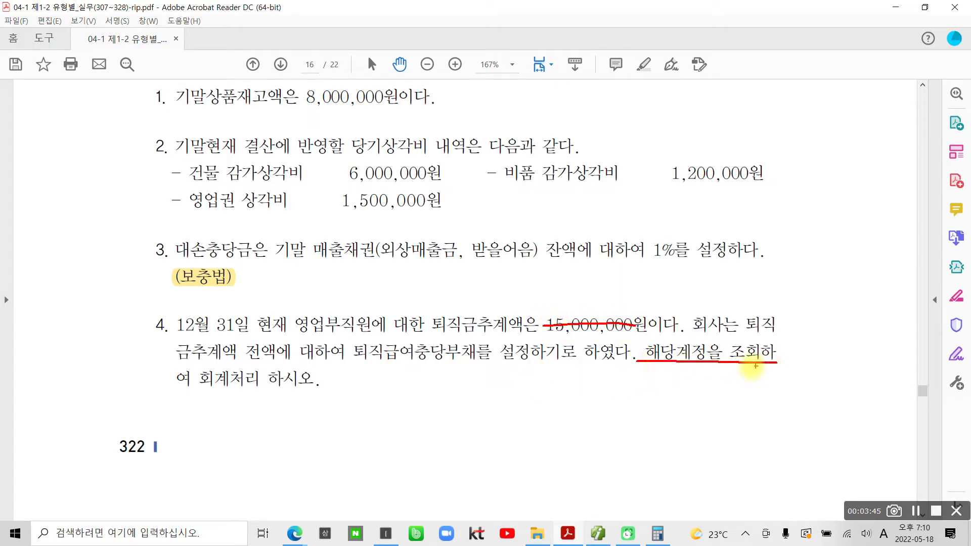
mouse_move(535, 378)
left_mouse_down()
mouse_move(529, 401)
mouse_move(546, 377)
mouse_move(547, 408)
mouse_move(562, 382)
mouse_move(585, 377)
mouse_move(589, 390)
left_mouse_up()
left_click_drag(605, 373, 611, 384)
left_click_drag(608, 377, 651, 398)
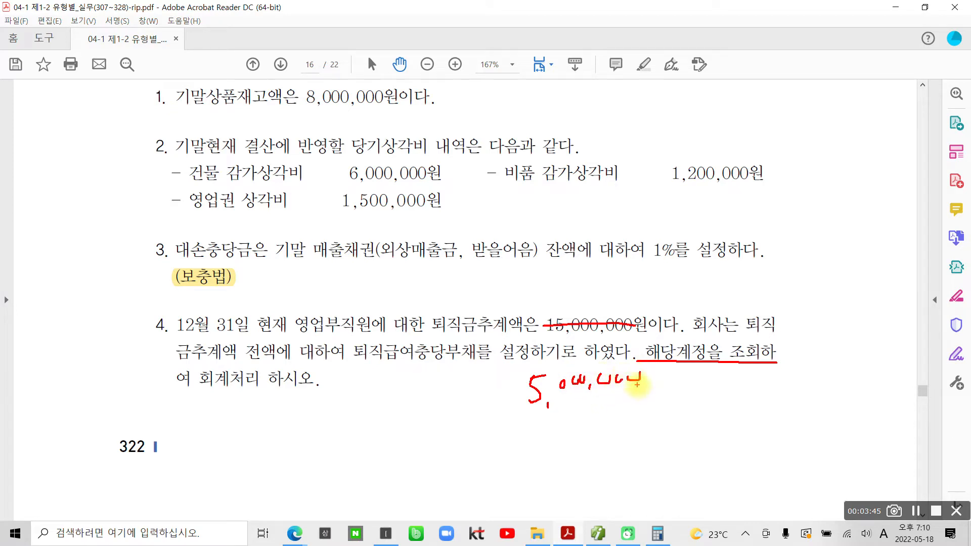
key("Escape")
Highlight 선납세금계정 and the estimated tax of 1,600,000원 in item 5 of the exercise PDF.
scroll(445, 408, "down", 6)
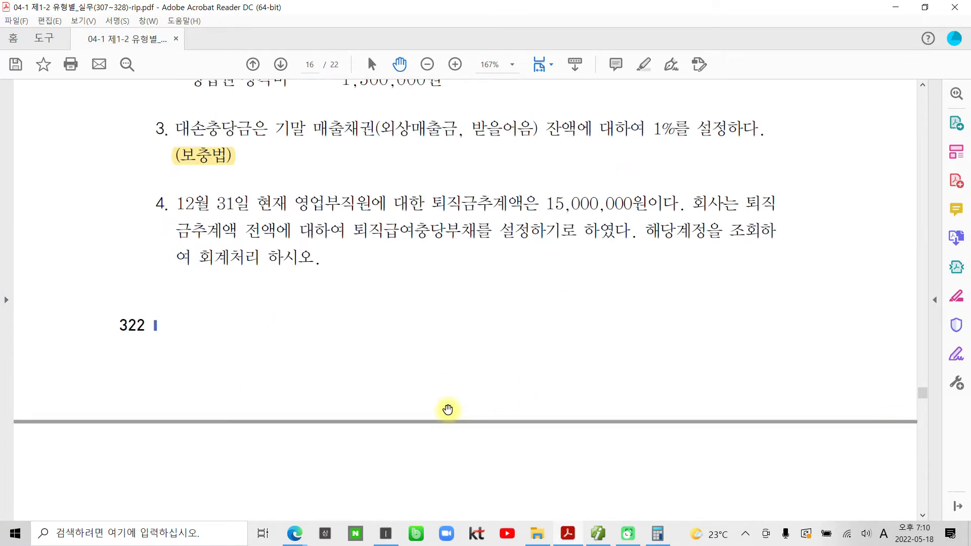
scroll(449, 409, "down", 2)
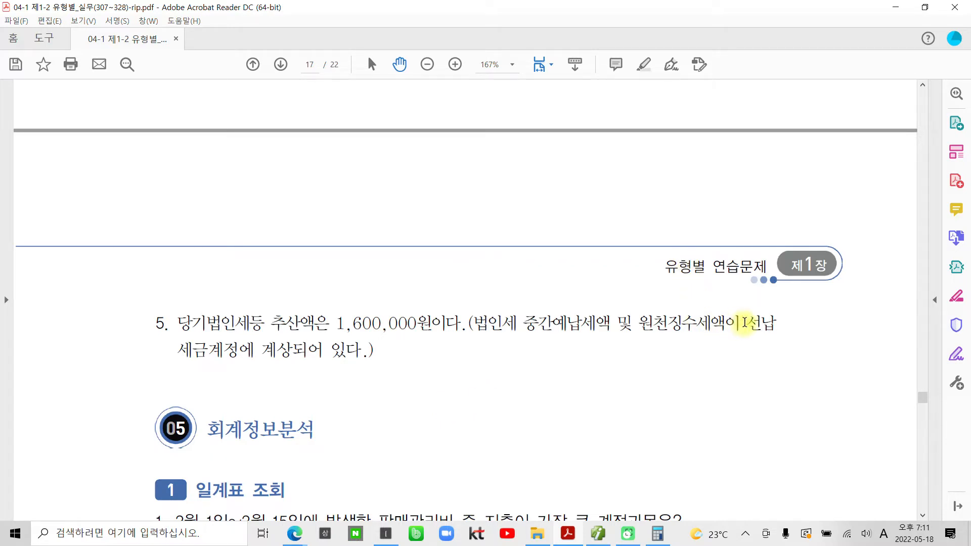
left_click_drag(744, 322, 239, 349)
right_click(243, 349)
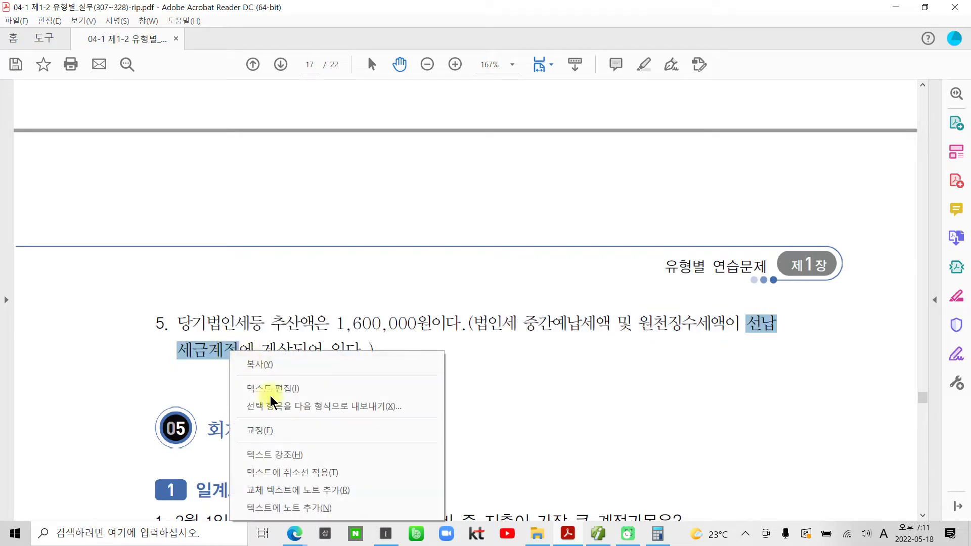
left_click(273, 451)
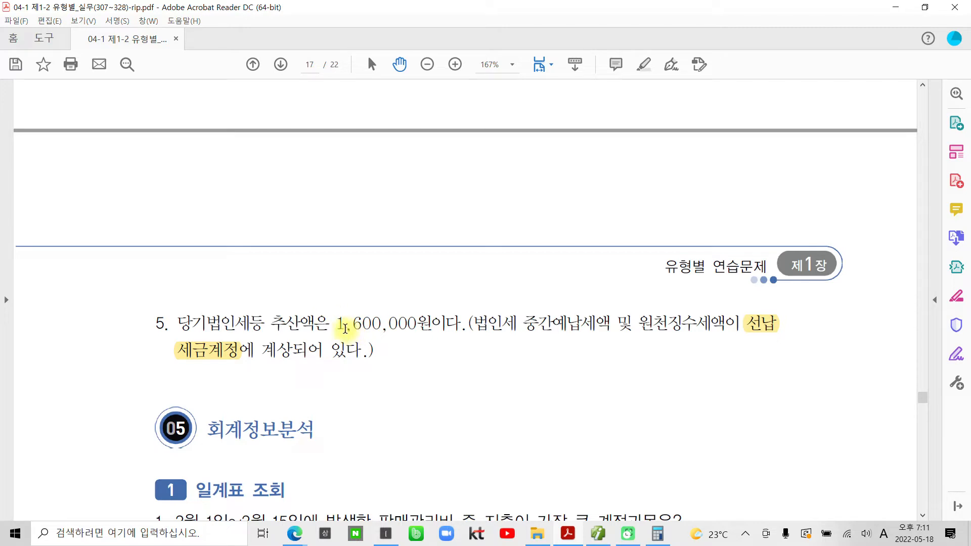
left_click_drag(334, 323, 431, 324)
right_click(416, 326)
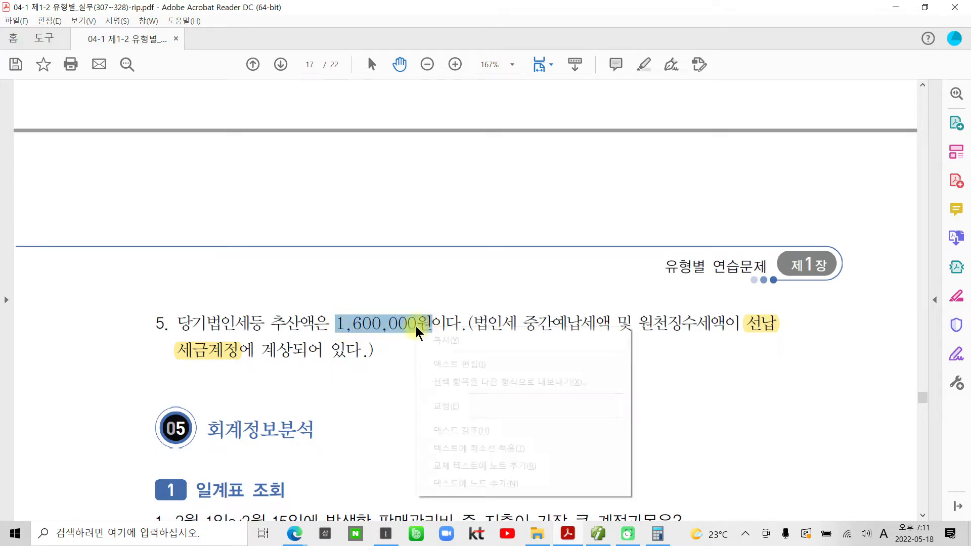
left_click(453, 435)
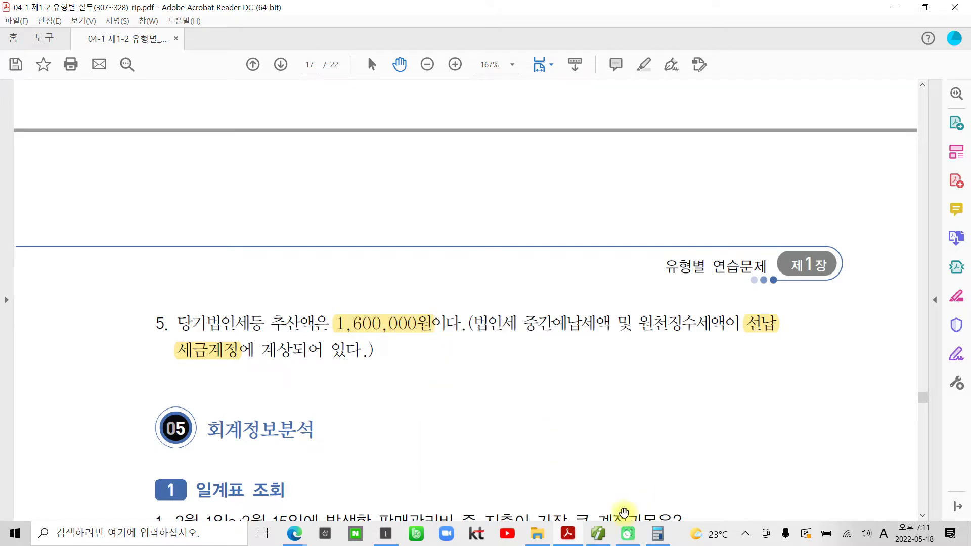
Switch to the trial balance in the accounting program and check the debit balance of 선납세금.
left_click(601, 535)
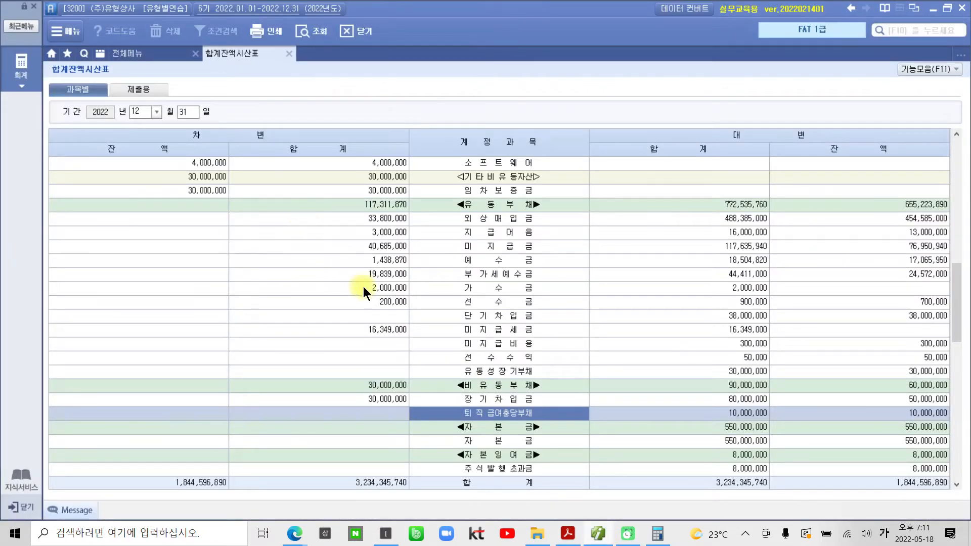
left_click(423, 286)
scroll(423, 285, "up", 8)
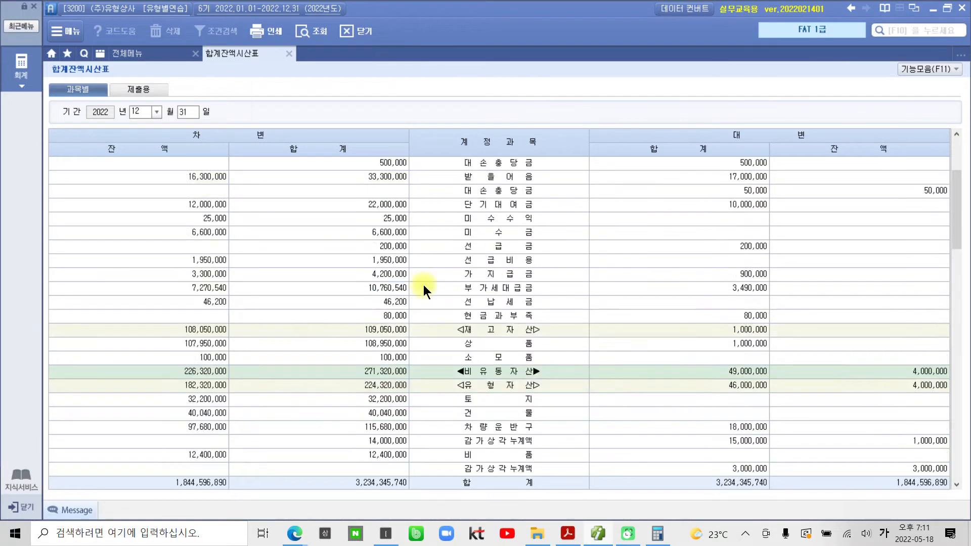
left_click(466, 303)
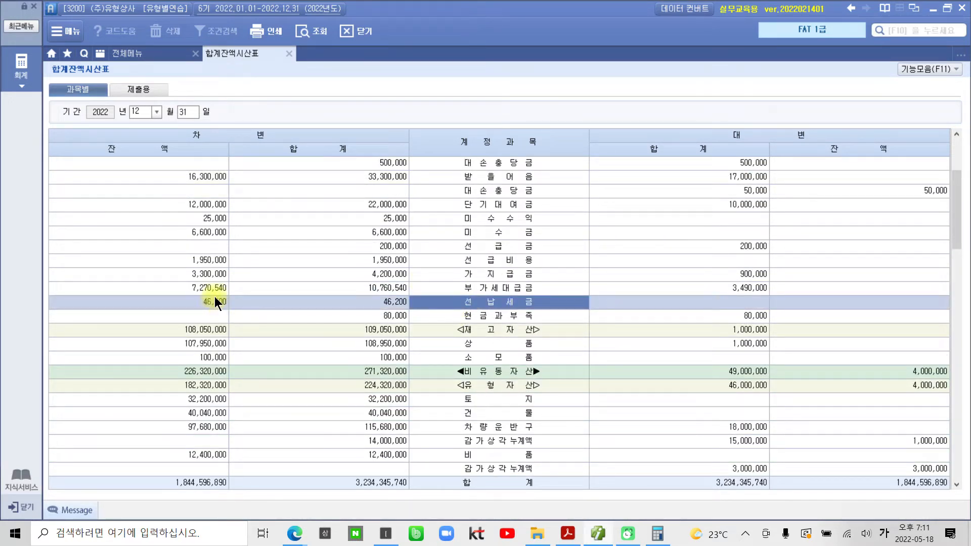
left_click_drag(161, 290, 273, 314)
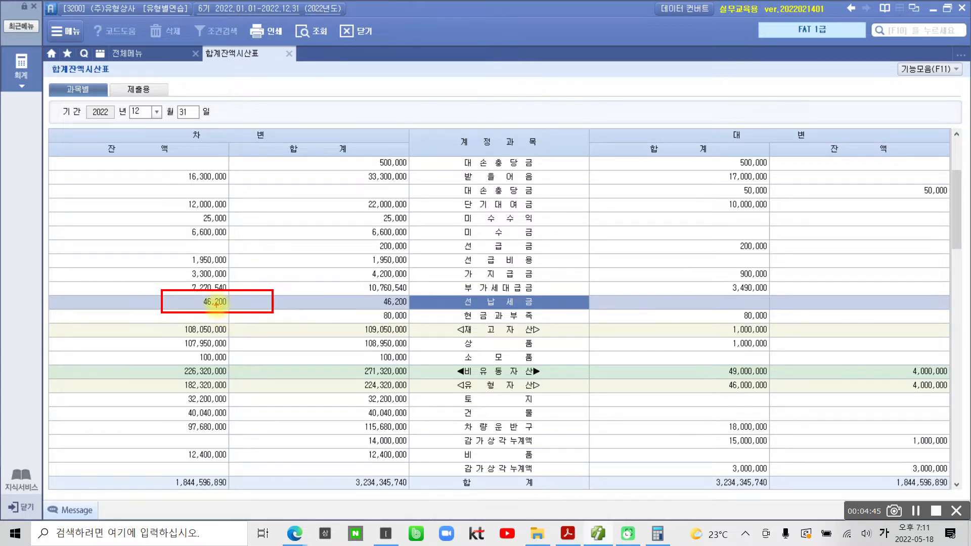
mouse_move(216, 309)
left_mouse_down()
mouse_move(202, 307)
mouse_move(201, 292)
mouse_move(230, 298)
mouse_move(229, 316)
mouse_move(221, 313)
left_mouse_up()
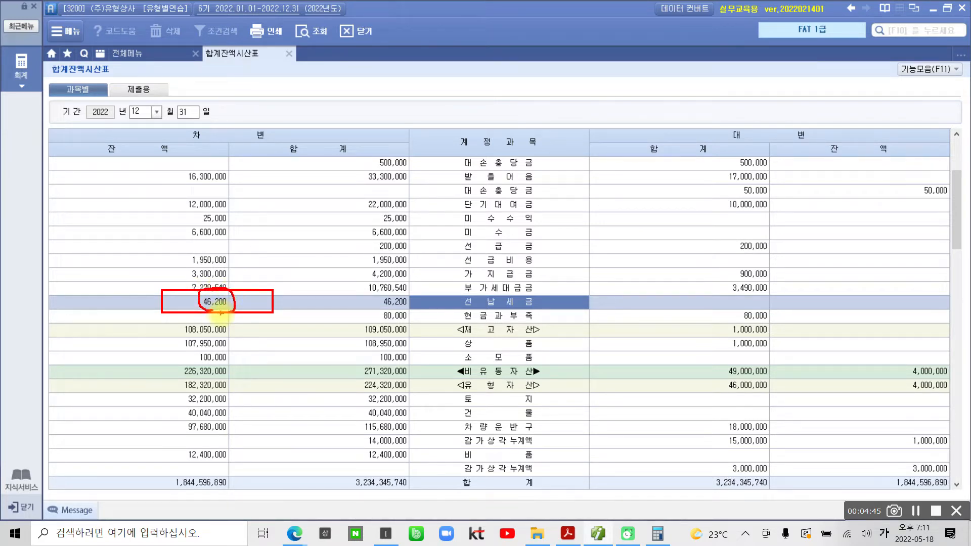
left_click(217, 303)
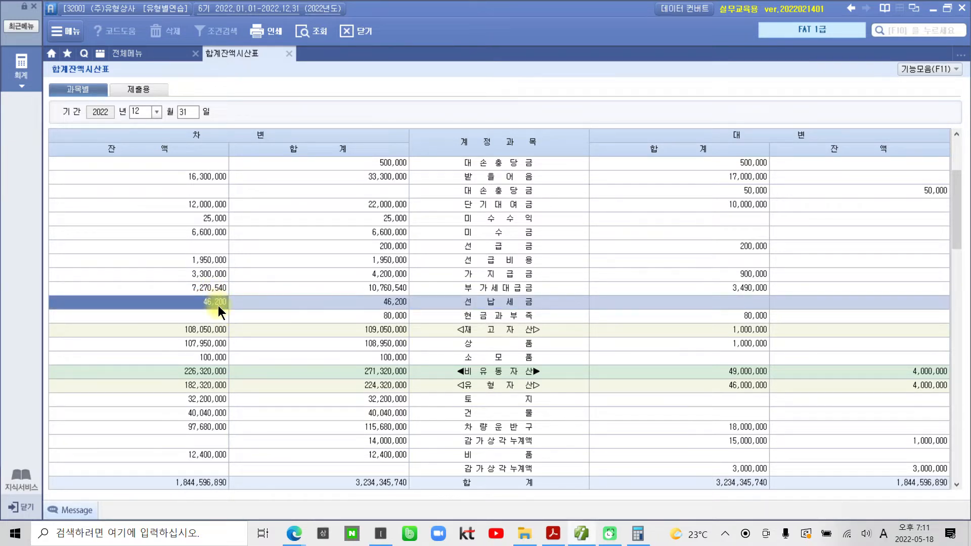
Open 일반전표입력 and load the journal entries dated December 31.
left_click(170, 53)
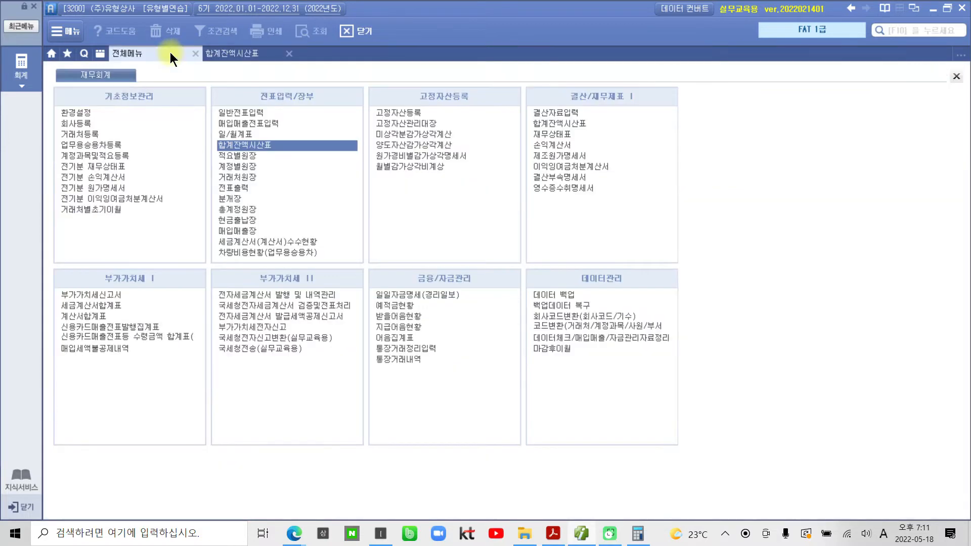
left_click(229, 111)
type("1")
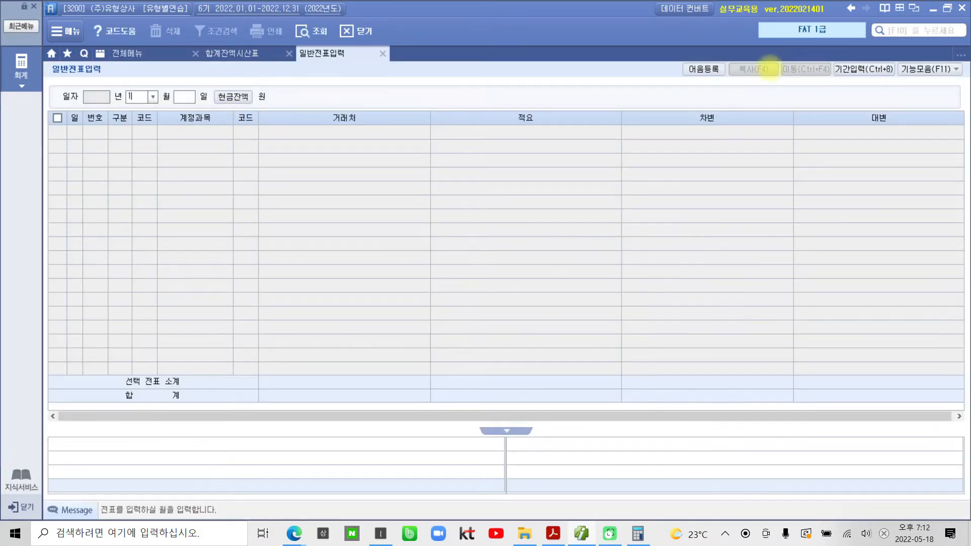
type("231")
key("Return")
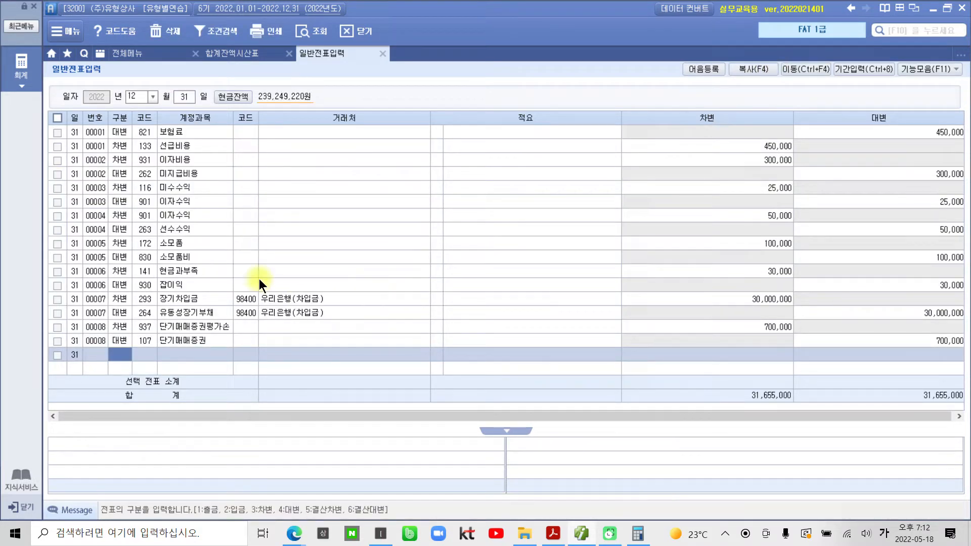
Start a new voucher line in the first empty row as 차변 with account 998 법인세등.
left_click(126, 335)
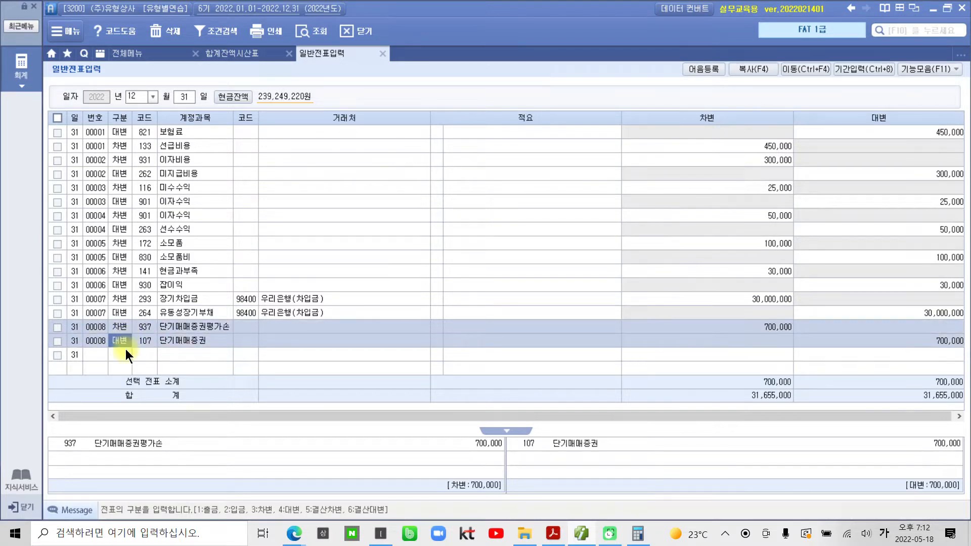
left_click(125, 349)
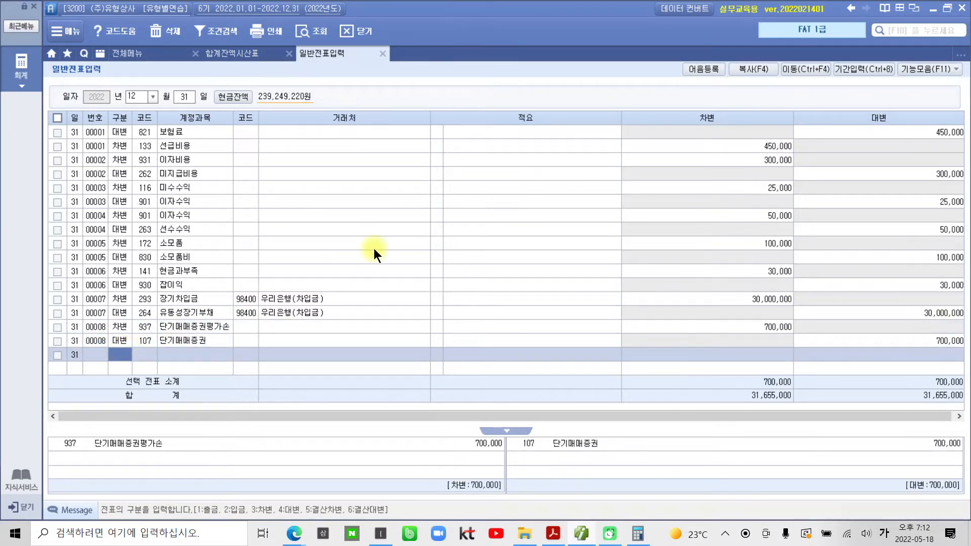
type("3")
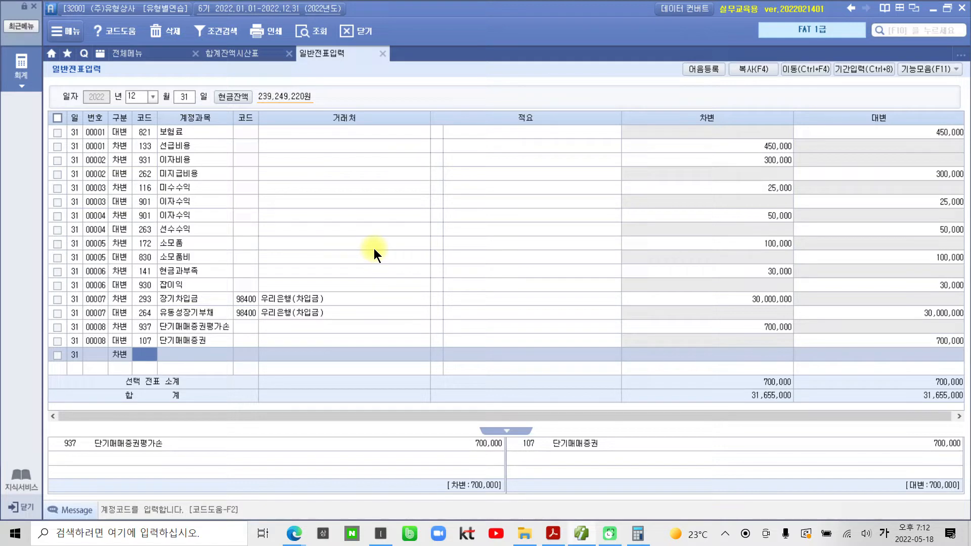
type("버렐")
type("인")
key("Return")
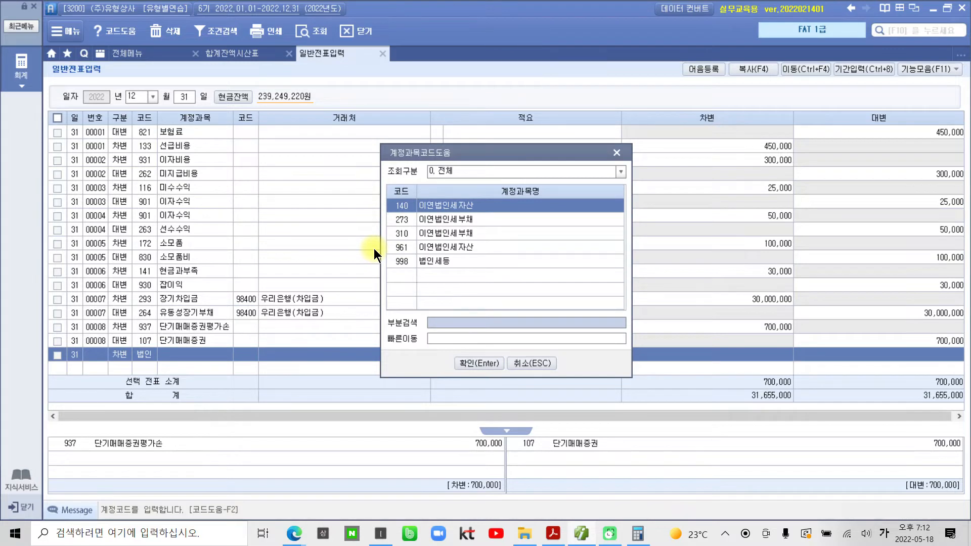
key("Down")
key("Down")
key("Down")
key("Down")
key("Return")
Leave the customer and description of the 법인세등 line blank and enter a debit amount of 46,200.
key("Return")
key("Return")
key("Return")
type("46200")
key("Return")
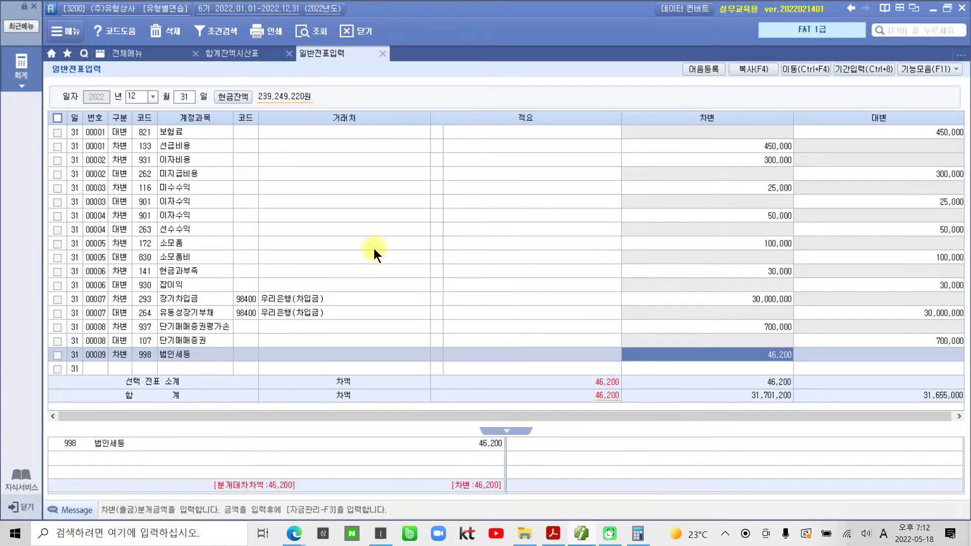
Complete the voucher with a 대변 line for account 136 선납세금 of 46,200, leaving its customer and description blank.
key("Return")
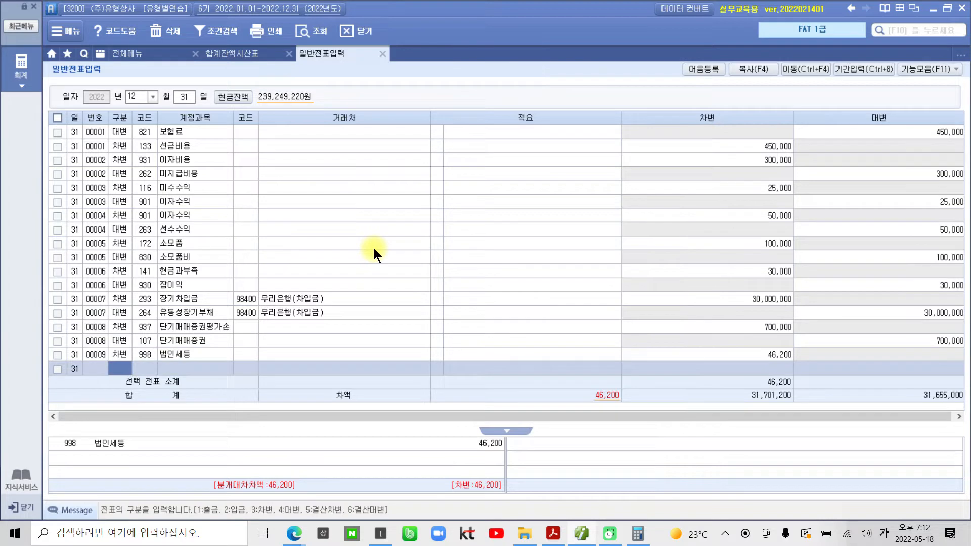
type("4136")
key("Return")
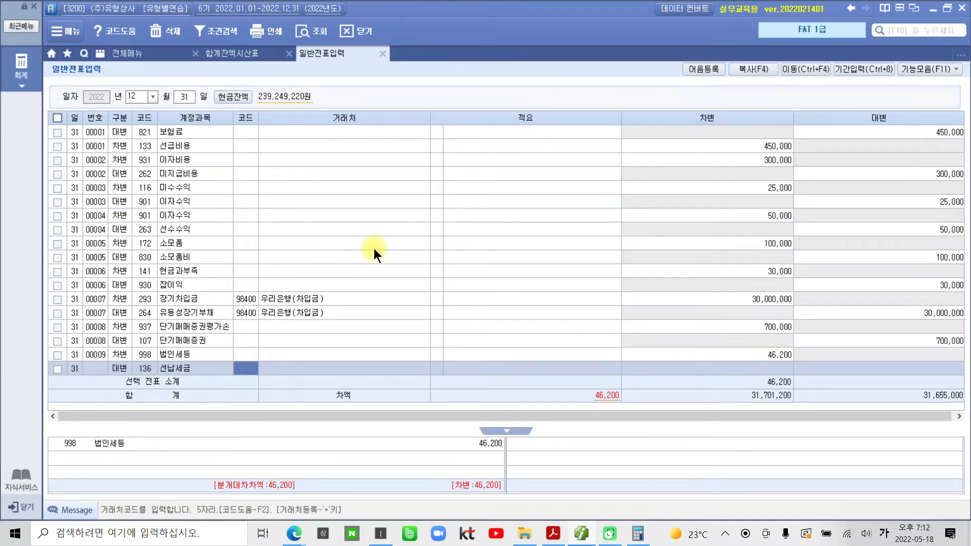
key("Return")
key("Return")
key("Return")
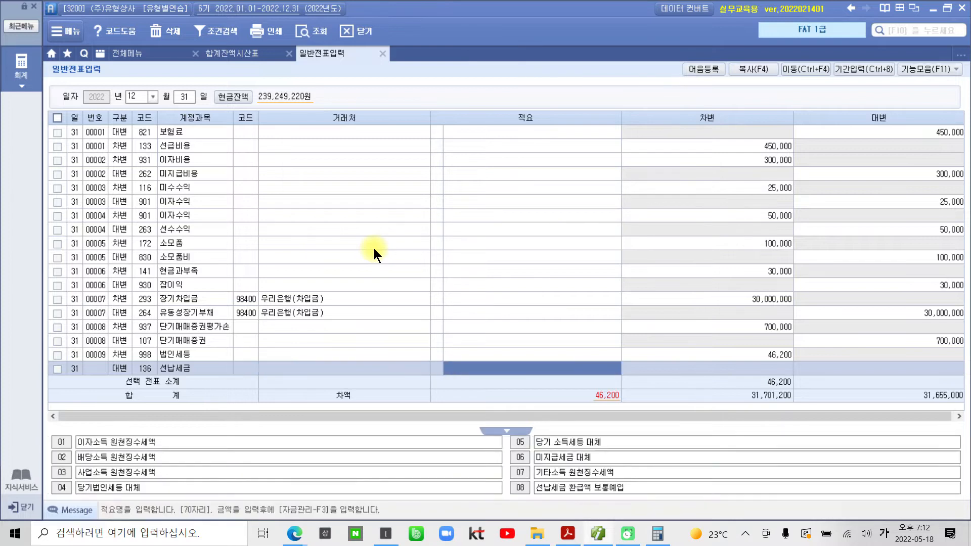
key("Return")
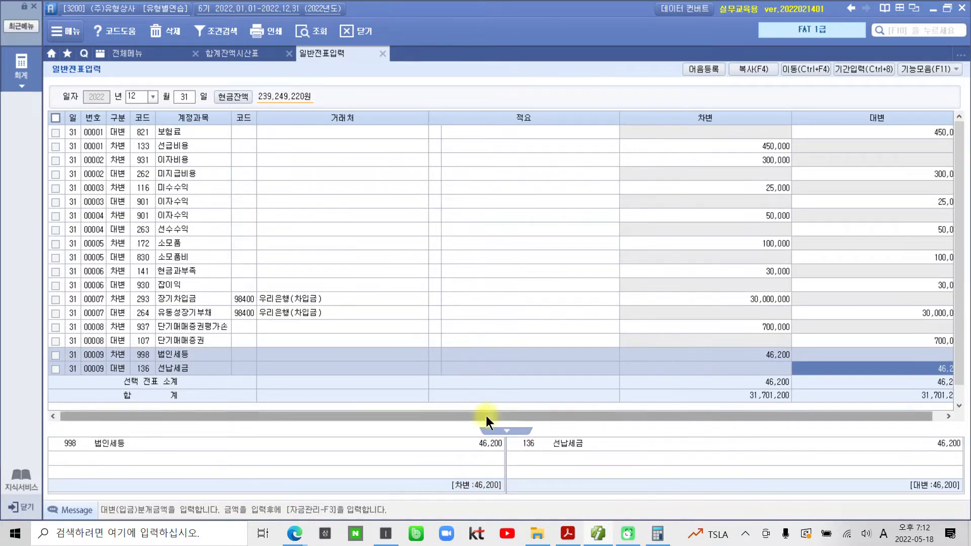
left_click_drag(487, 416, 590, 411)
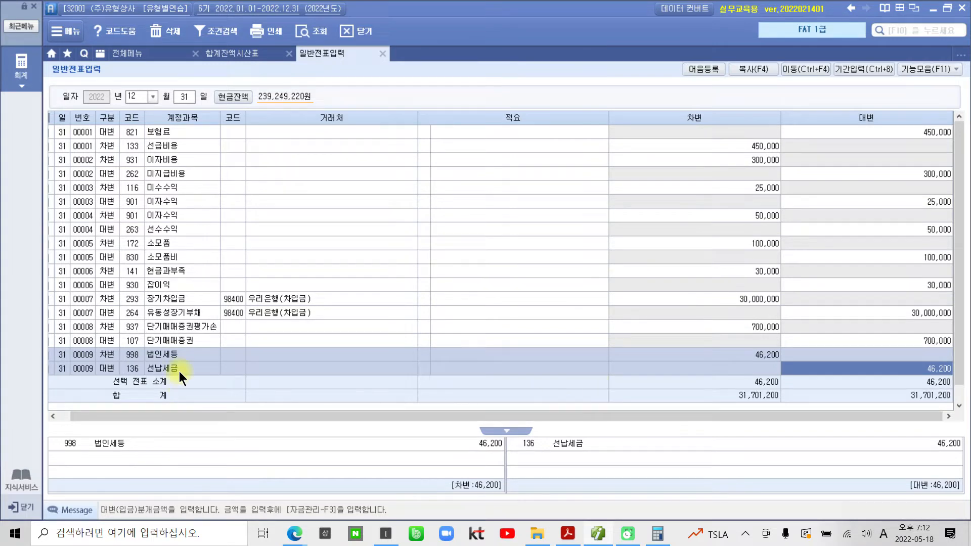
left_click(756, 356)
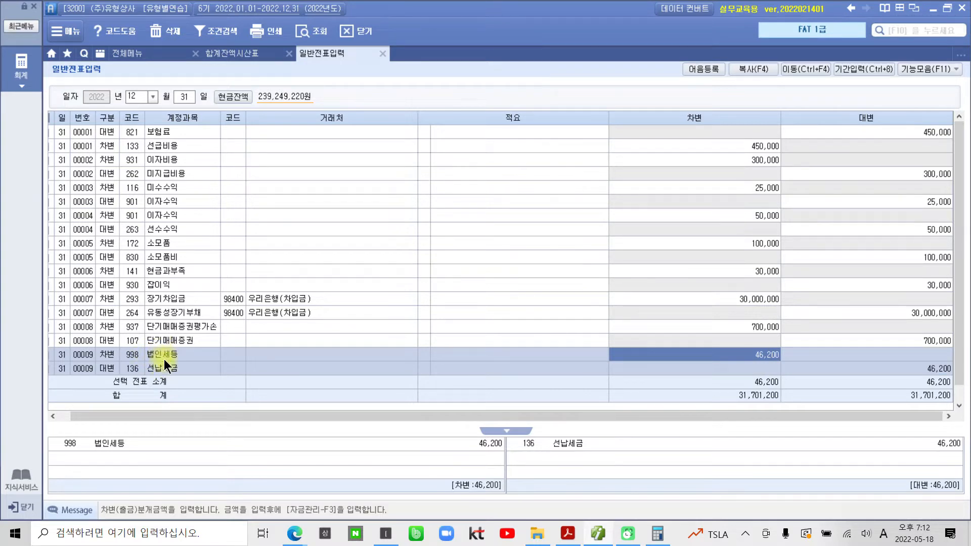
left_click(876, 369)
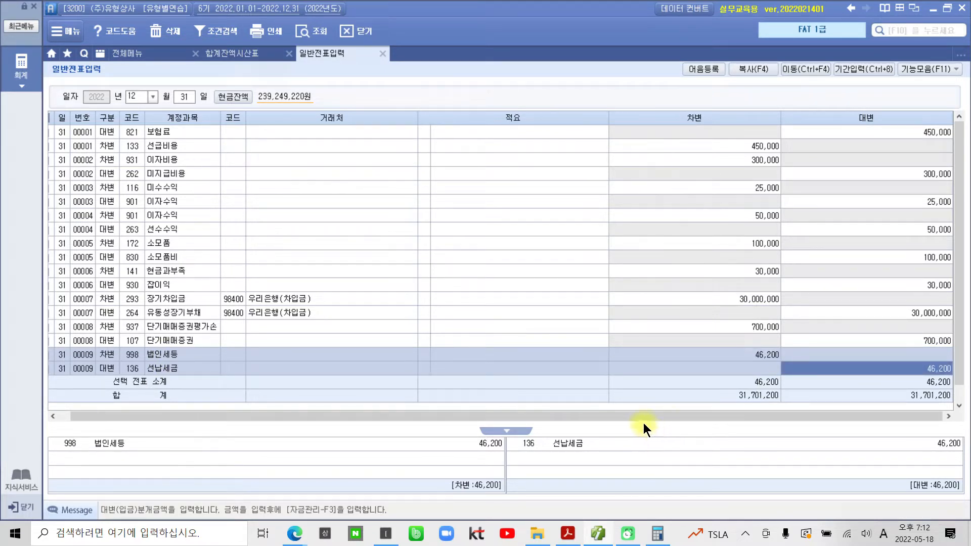
Switch to the PDF exercise on 당기법인세등 and compute 1,600,000 minus 46,200 in the calculator.
mouse_move(590, 532)
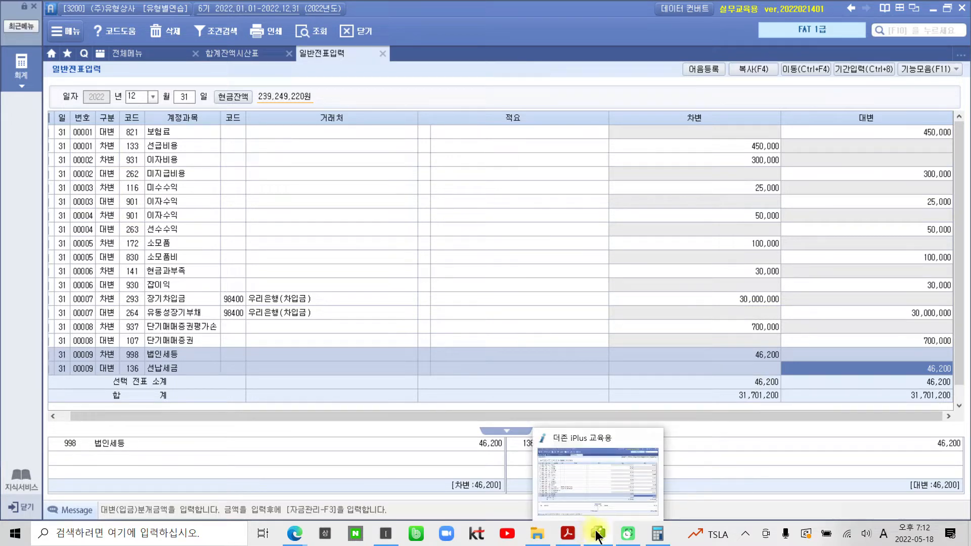
left_click(568, 533)
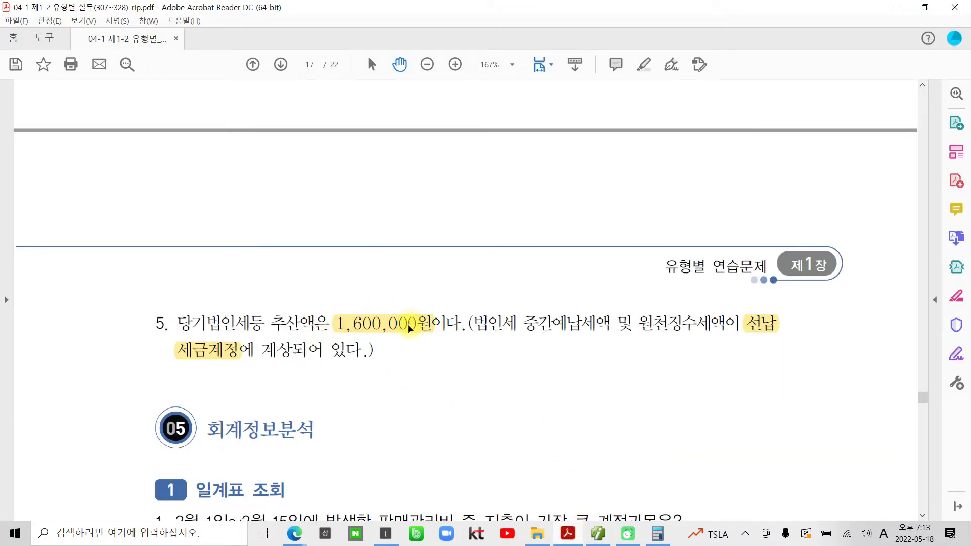
left_click(657, 534)
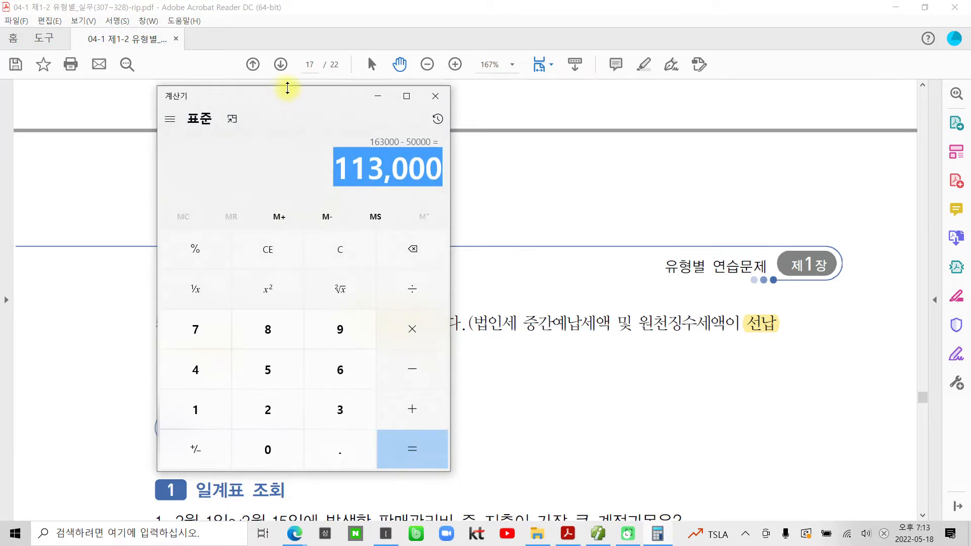
left_click_drag(279, 97, 656, 113)
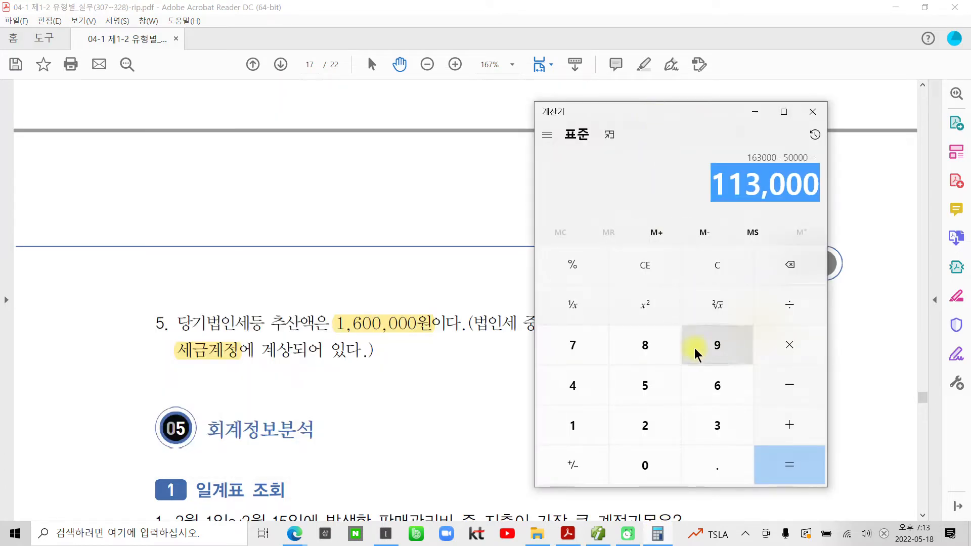
left_click(708, 270)
type("1600000 ")
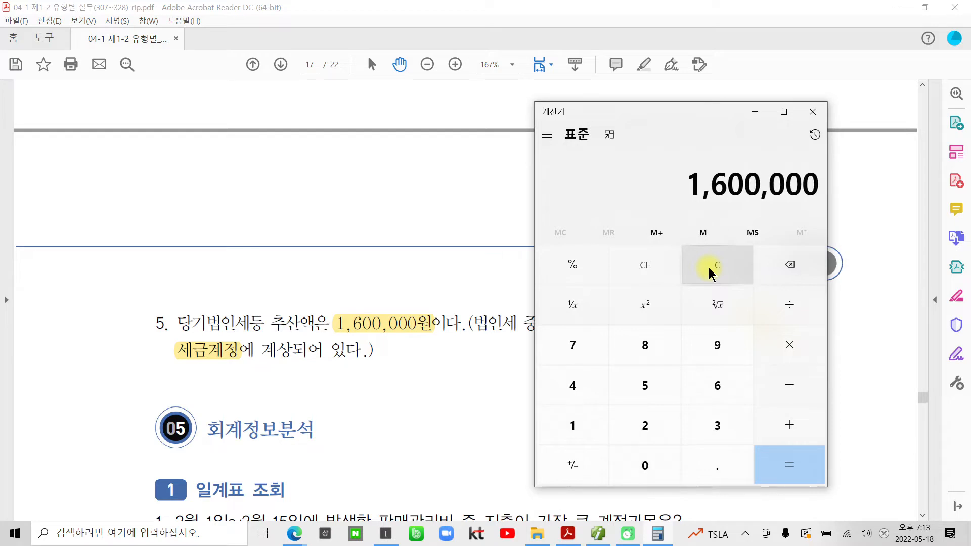
type("- 46,2")
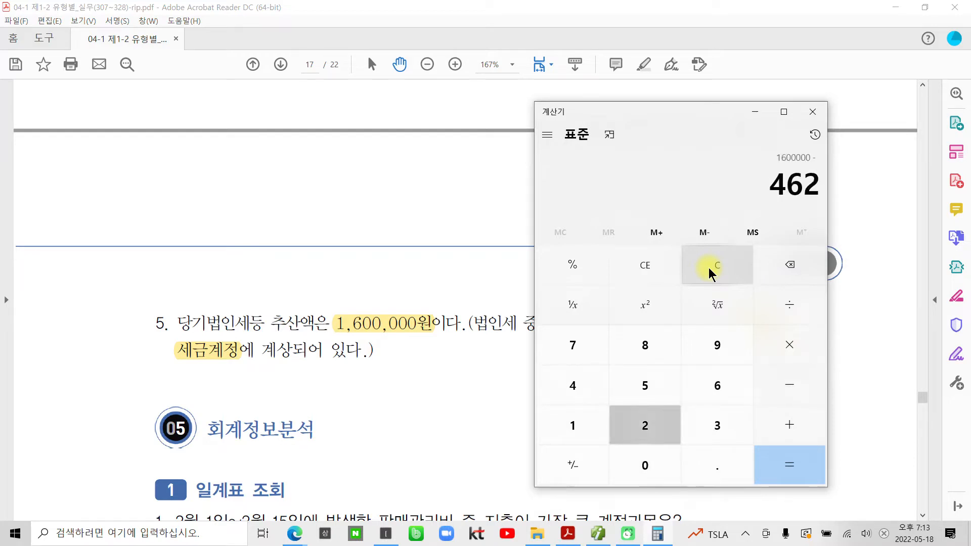
type("00")
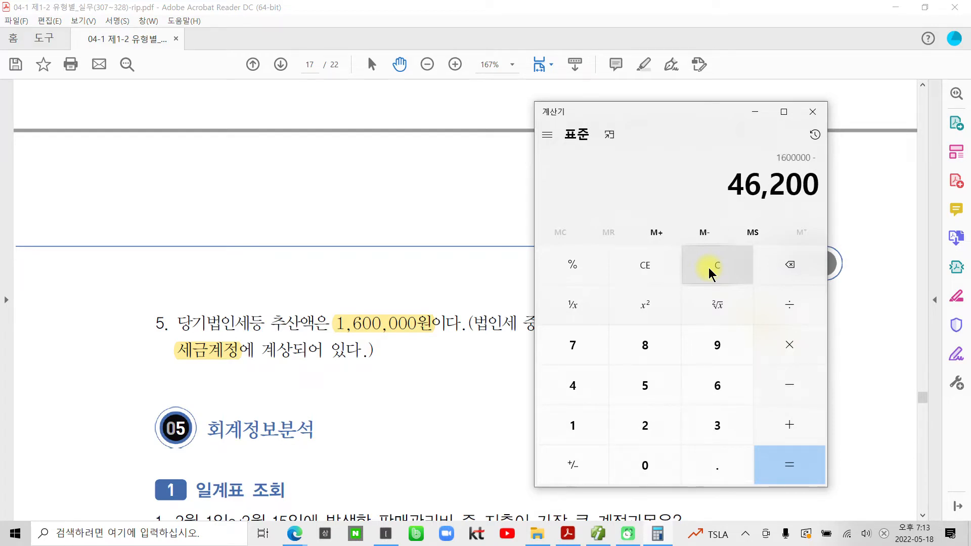
key("Return")
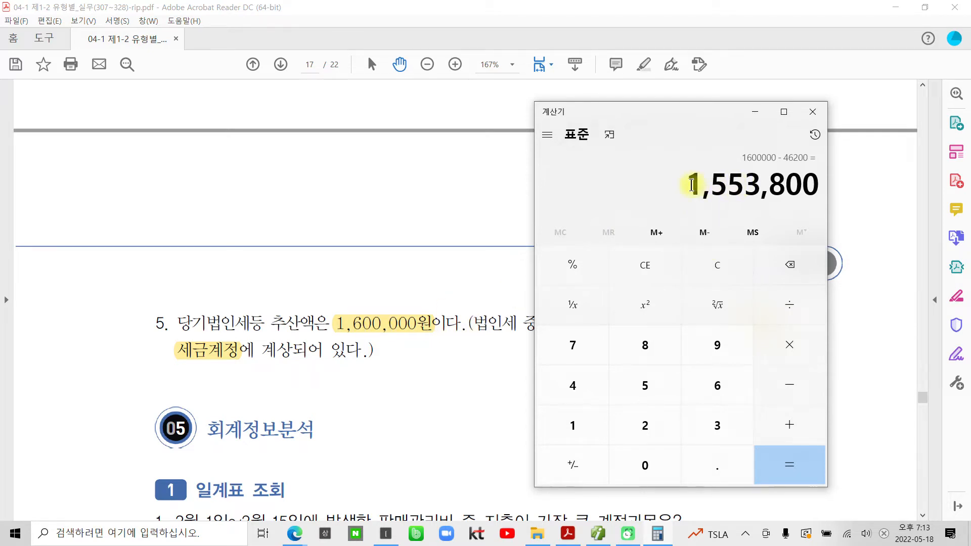
Copy the calculator result 1,553,800 into a note on the highlighted 1,600,000원 in the PDF exercise.
left_click_drag(692, 186, 820, 180)
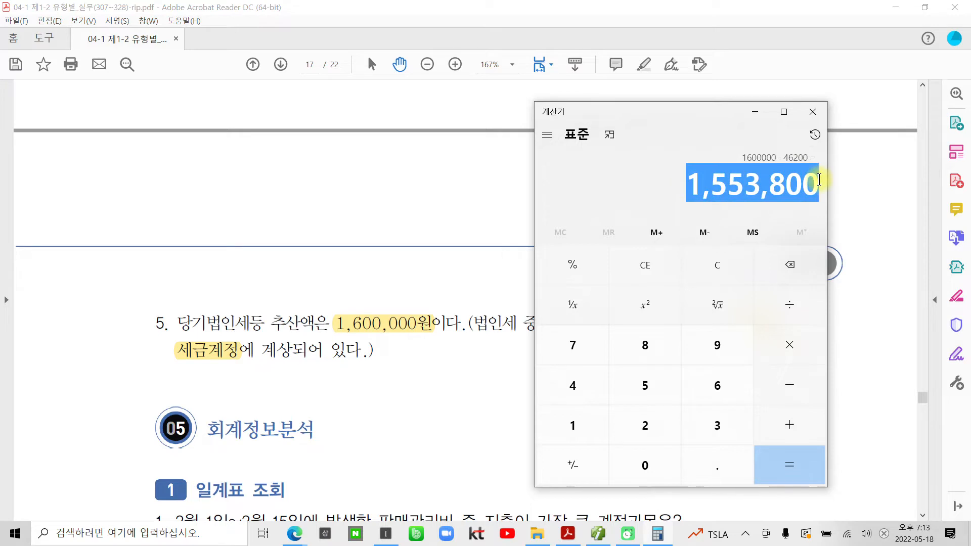
right_click(723, 192)
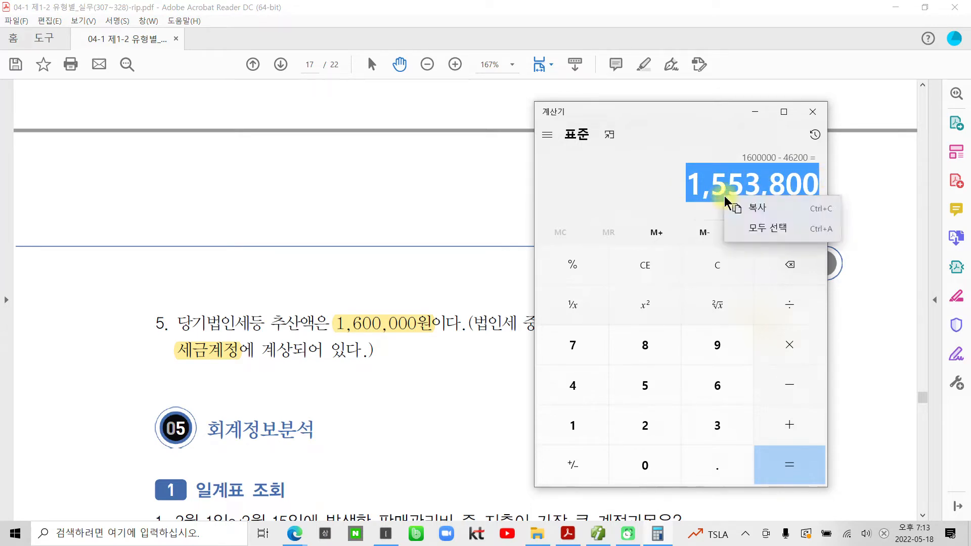
left_click(755, 208)
left_click(435, 323)
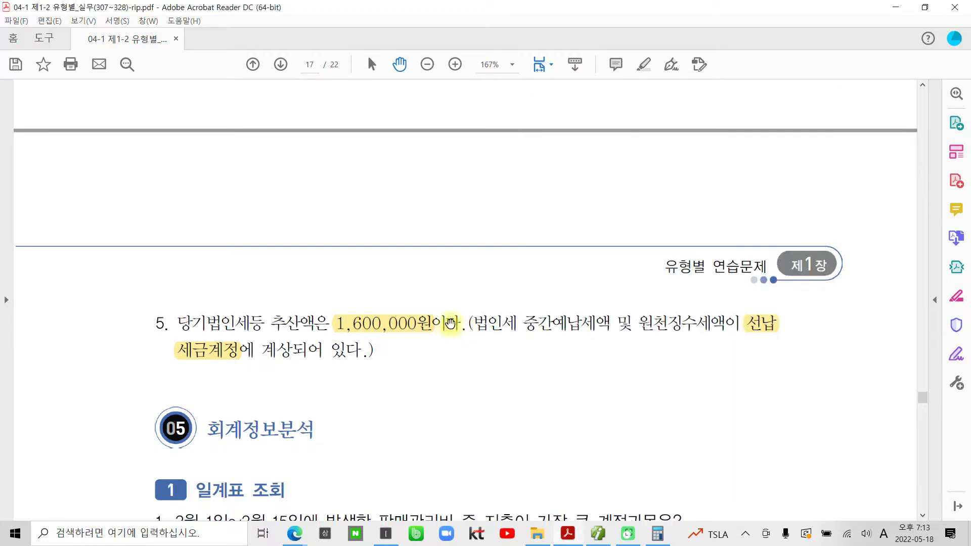
left_click(450, 301)
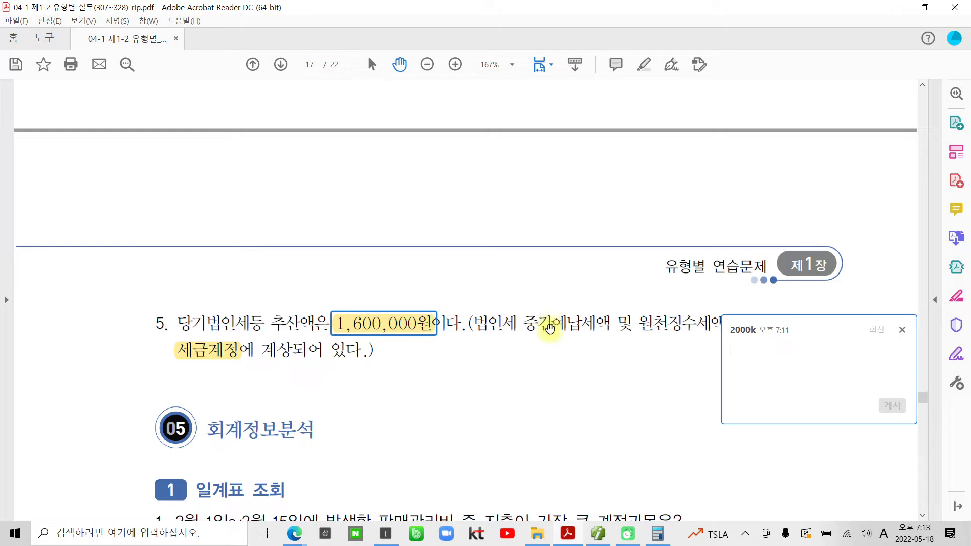
key("ctrl+v")
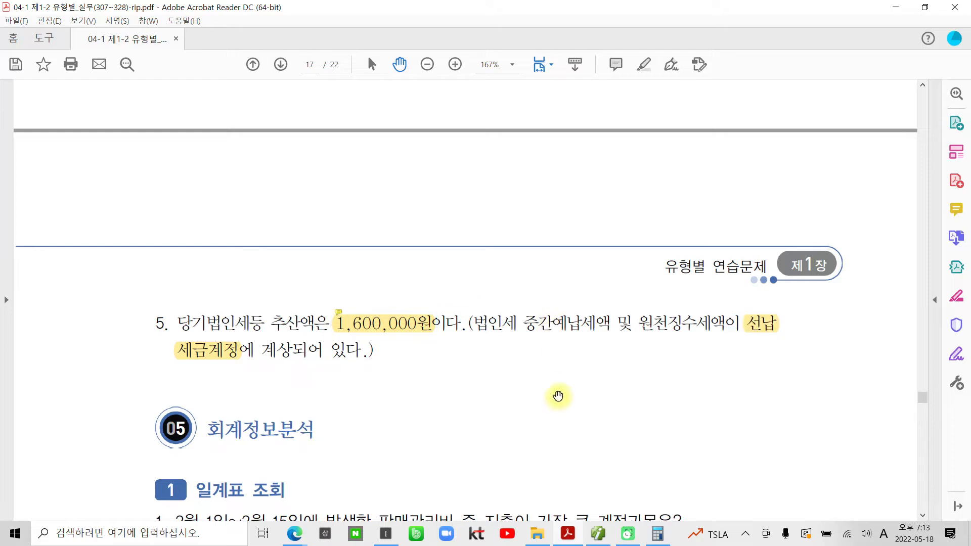
left_click(338, 315)
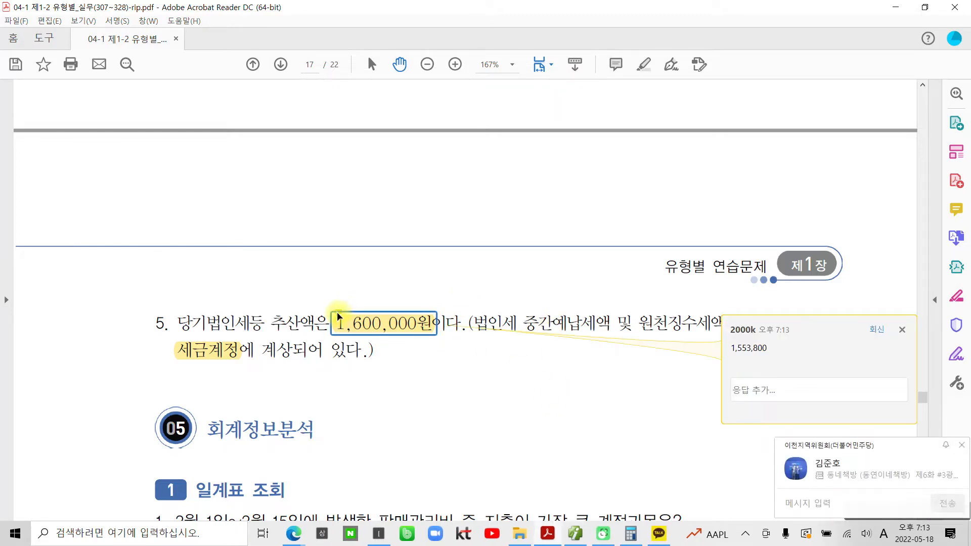
left_click(454, 350)
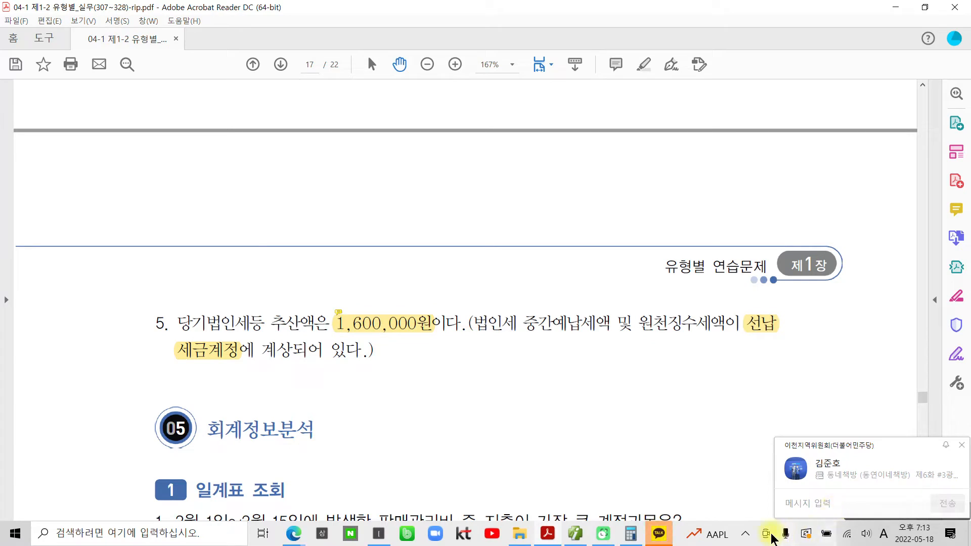
Quit the chat messenger running in the background and return to the PDF exercise.
left_click(746, 534)
right_click(702, 512)
left_click(711, 501)
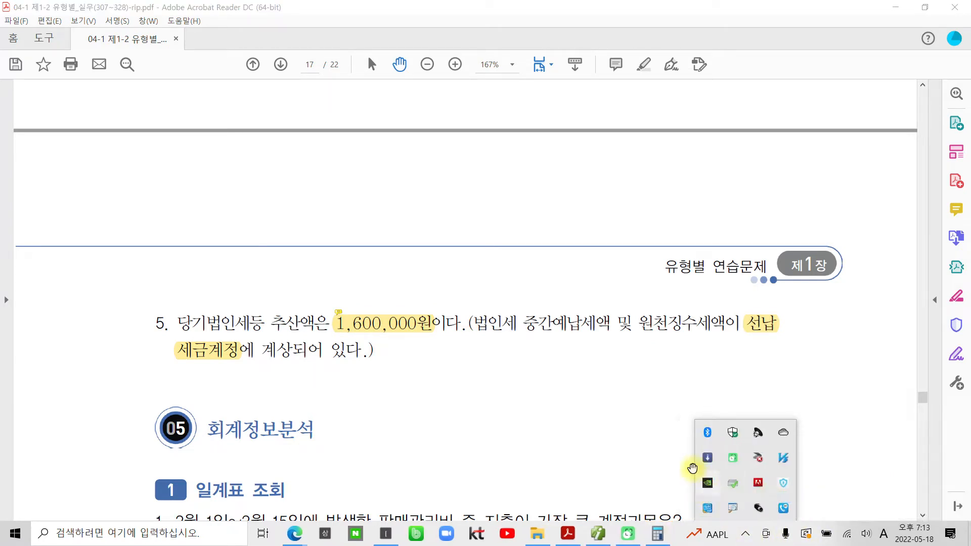
left_click(615, 414)
scroll(495, 415, "down", 3)
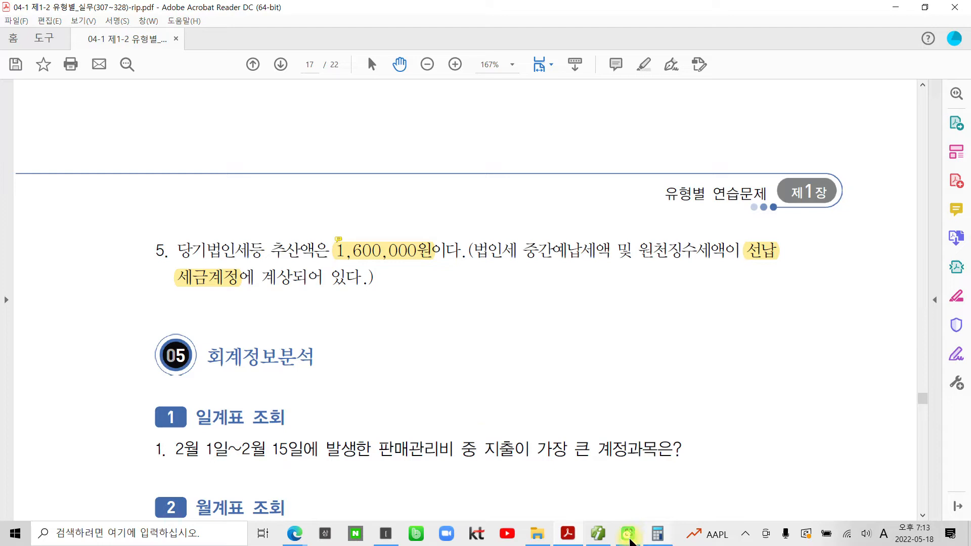
Switch to the accounting program, open 결산자료입력 for months 01 to 12, and confirm the 매출원가 및 경비선택 dialog without entering codes.
left_click(598, 535)
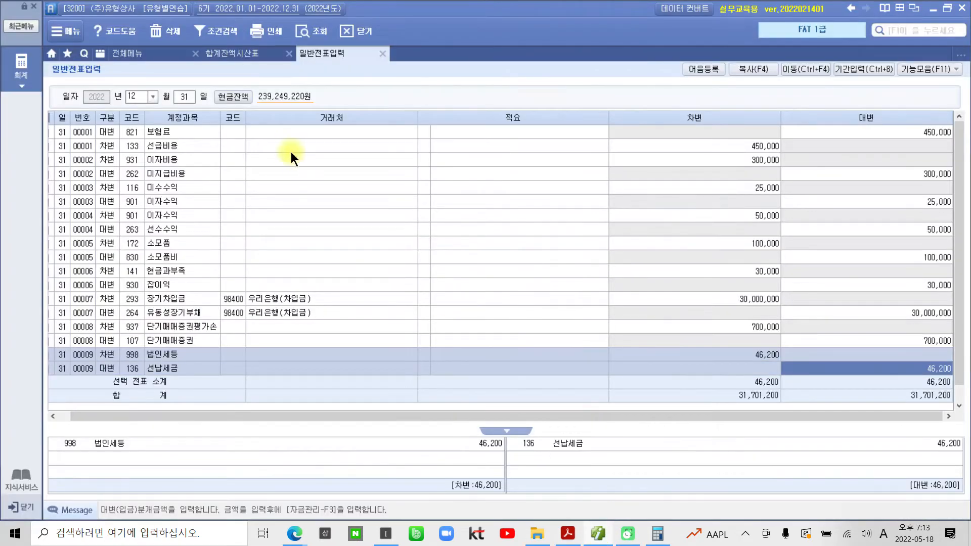
left_click(112, 50)
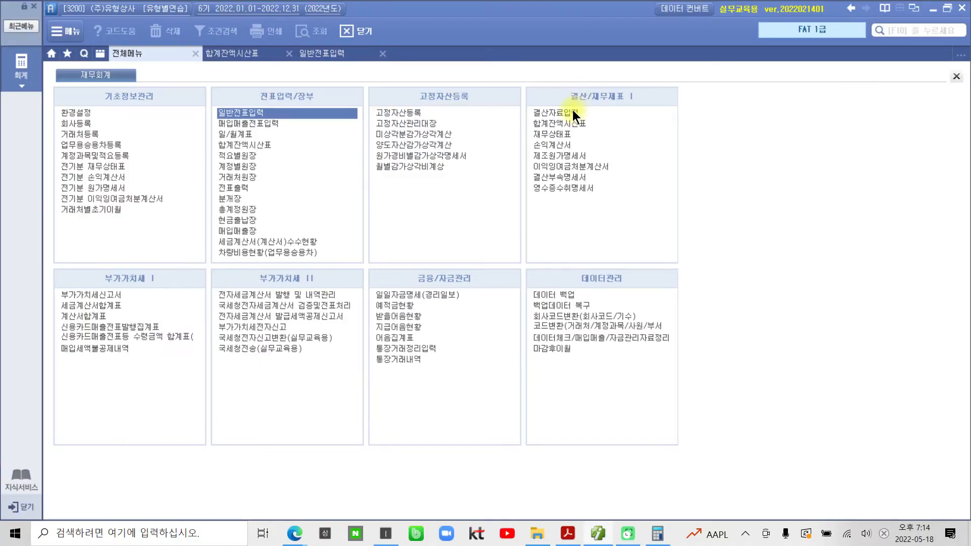
left_click(572, 112)
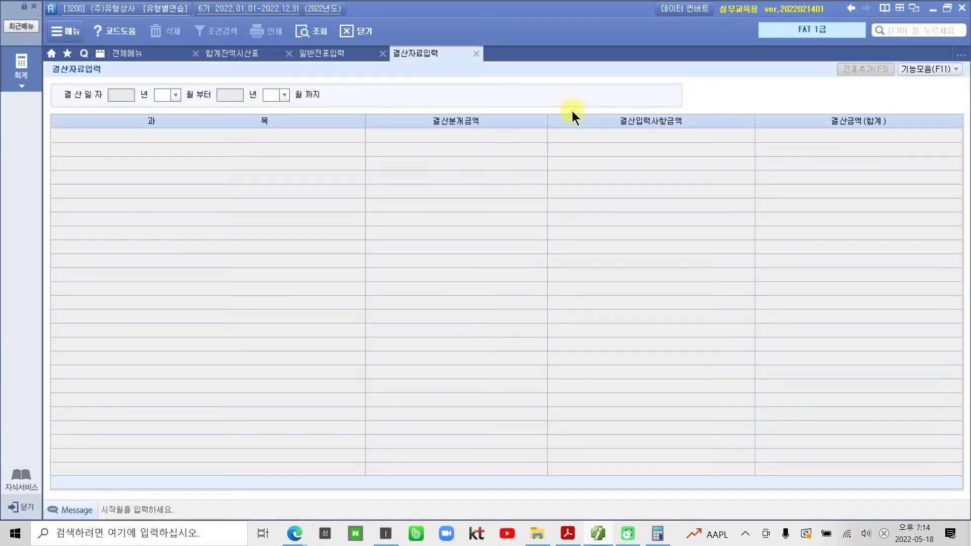
type("01")
key("Return")
type("12")
key("Return")
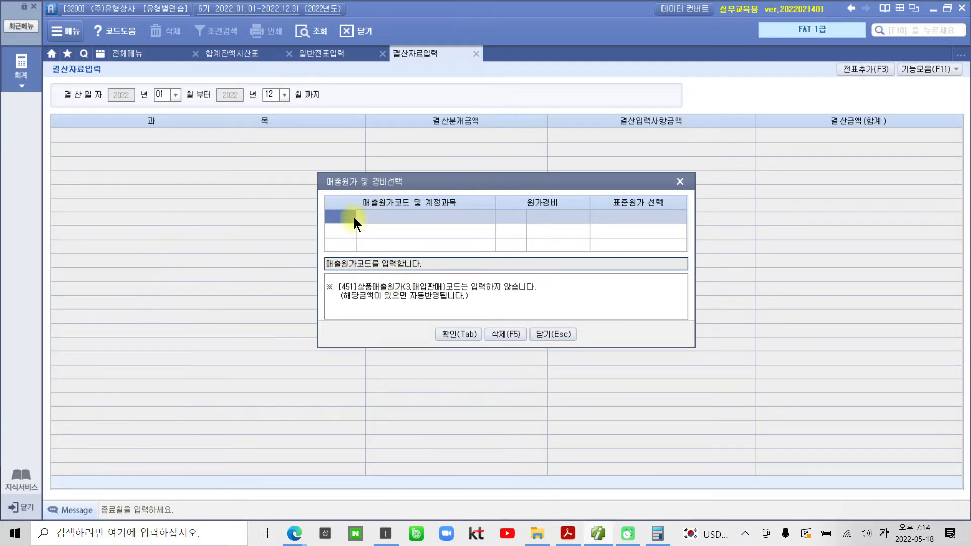
left_click(447, 333)
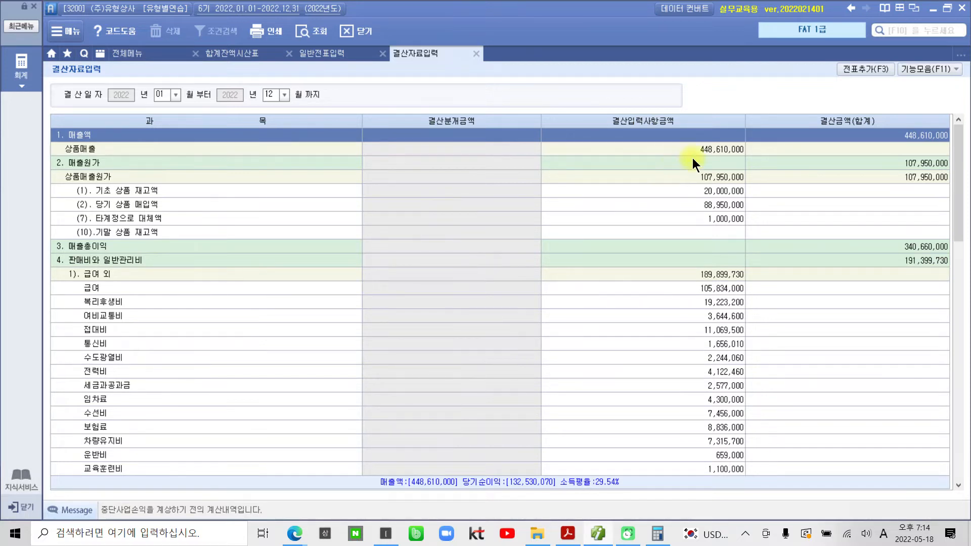
Enter 8,000,000 as the 결산입력사항금액 for (10) 기말 상품 재고액 under 상품매출원가.
key("Down")
key("Down")
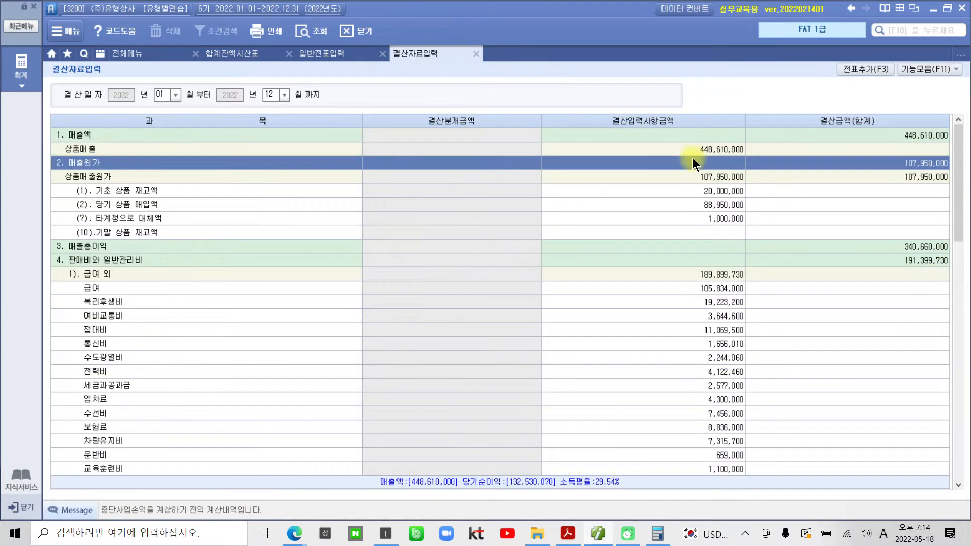
key("Down")
key("Down")
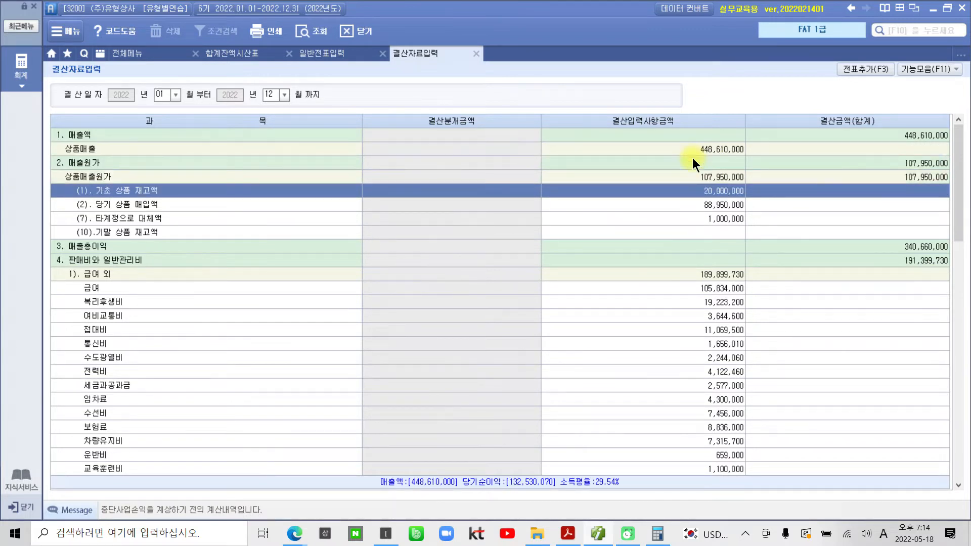
key("Down")
key("Down")
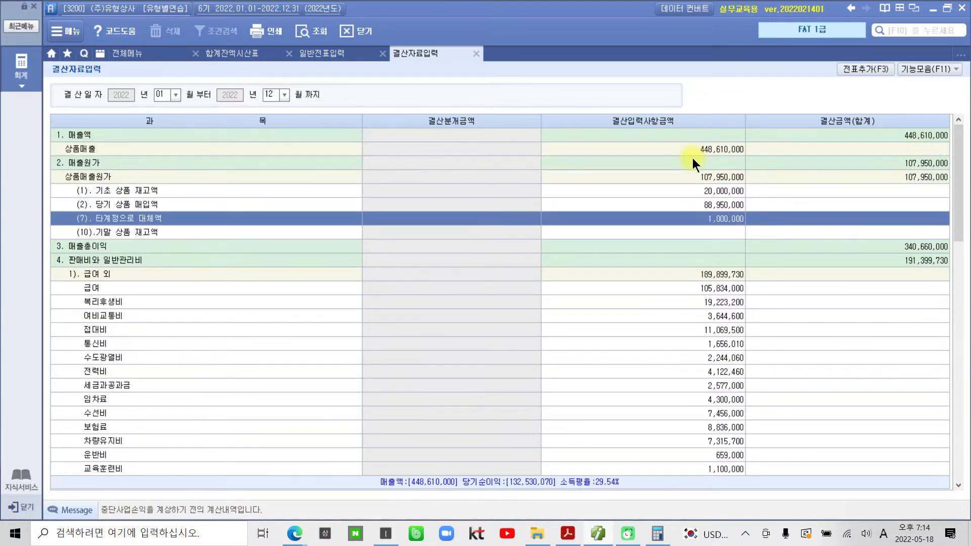
key("Down")
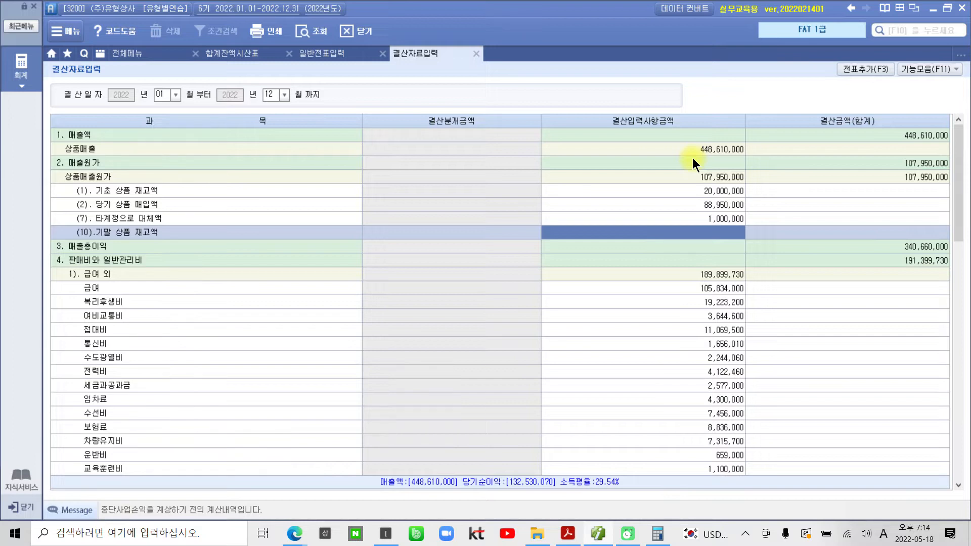
key("alt+shift")
type("8000000")
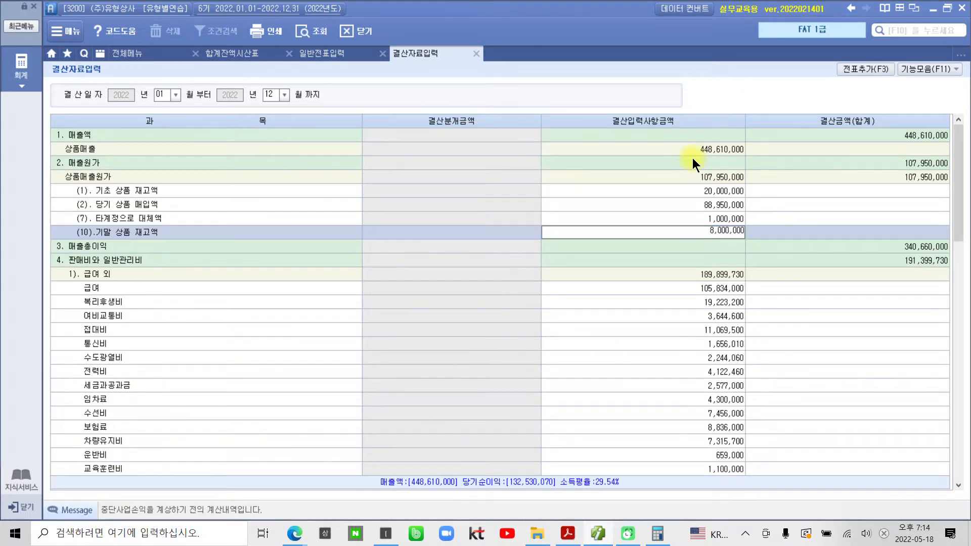
key("Return")
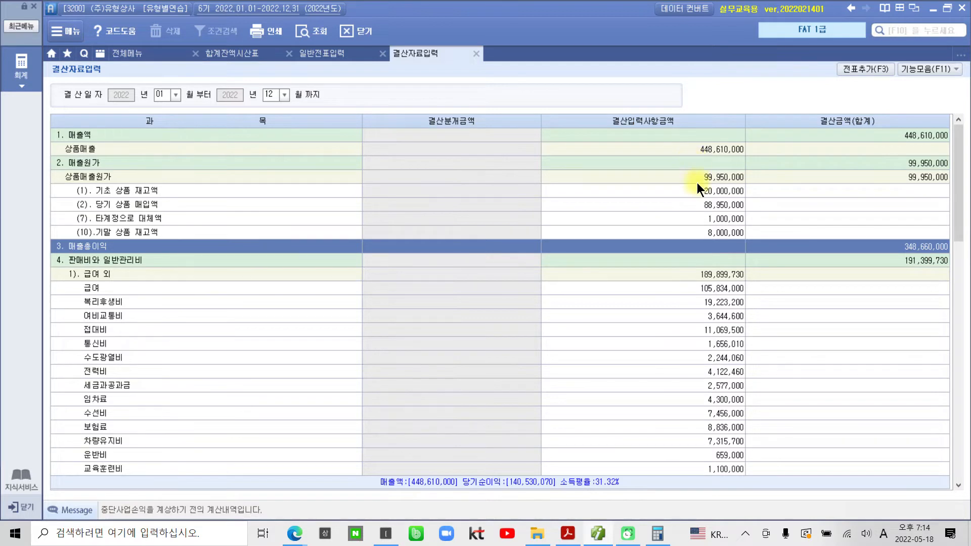
Enter 5,000,000 as the 결산입력사항금액 for 2) 퇴직급여(전입액) under 판매비와 일반관리비.
left_click(700, 180)
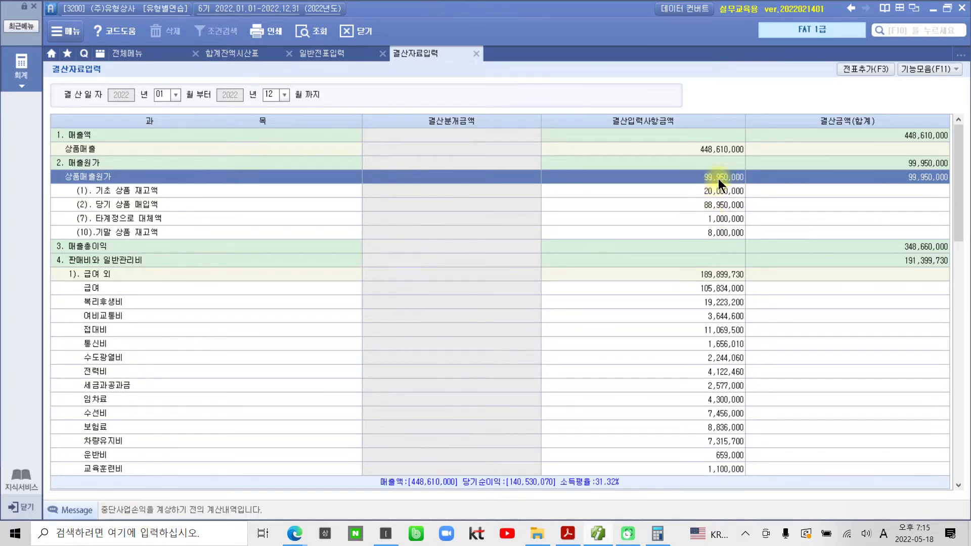
left_click(711, 233)
key("Return")
key("Return")
key("Return")
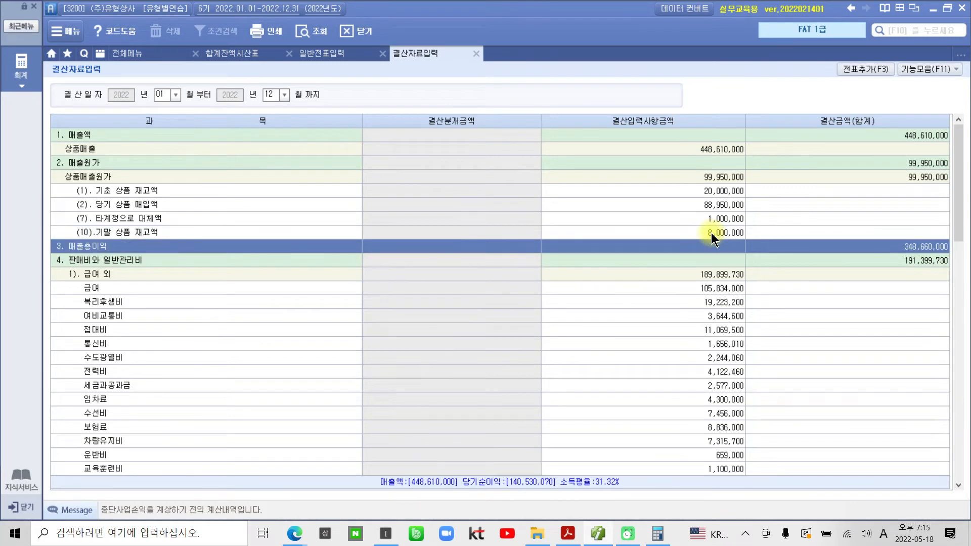
key("Return")
key("Return")
key("Return")
key("Return")
key("Return")
key("Return")
key("Return")
key("Return")
key("Return")
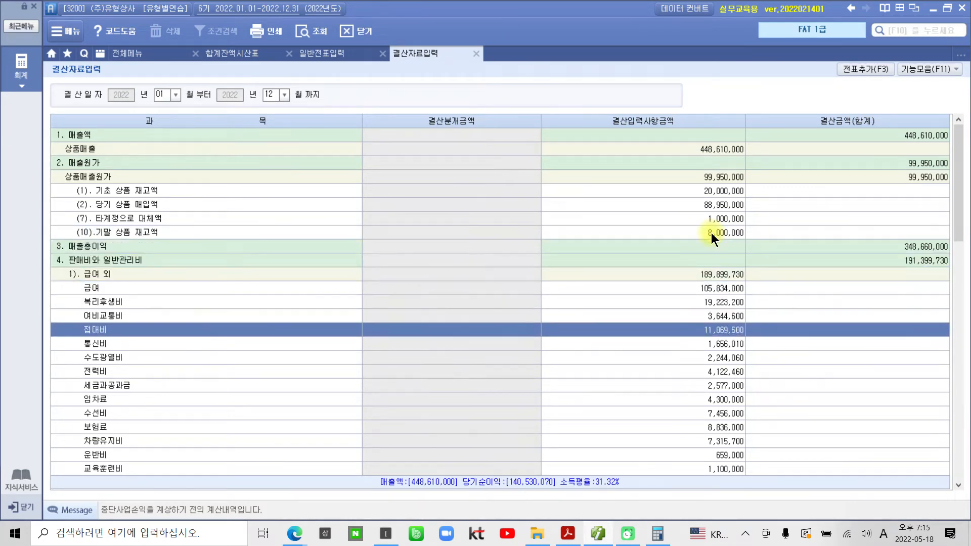
key("Return")
key("Return")
key("Return")
key("Return")
key("Return")
key("Return")
key("Return")
key("Return")
key("Return")
key("Return")
key("Return")
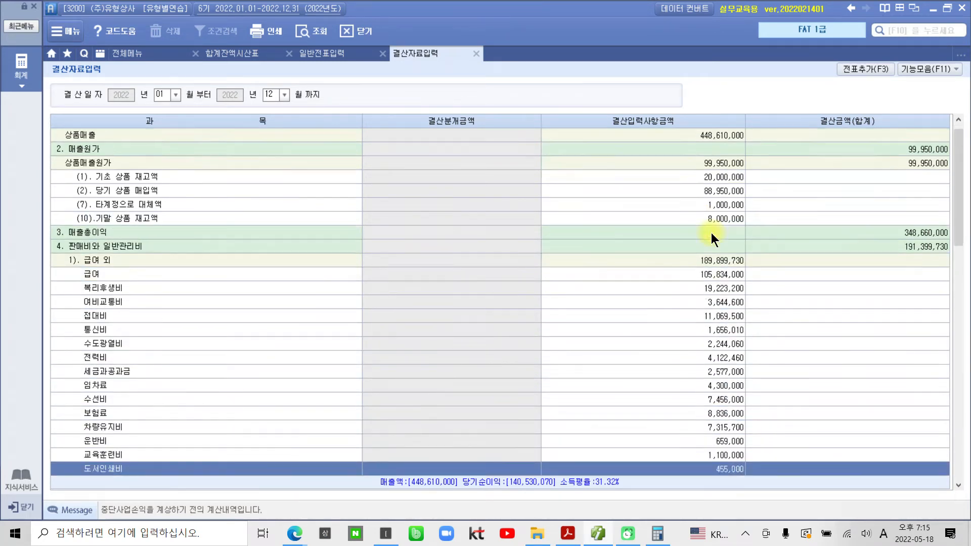
key("Return")
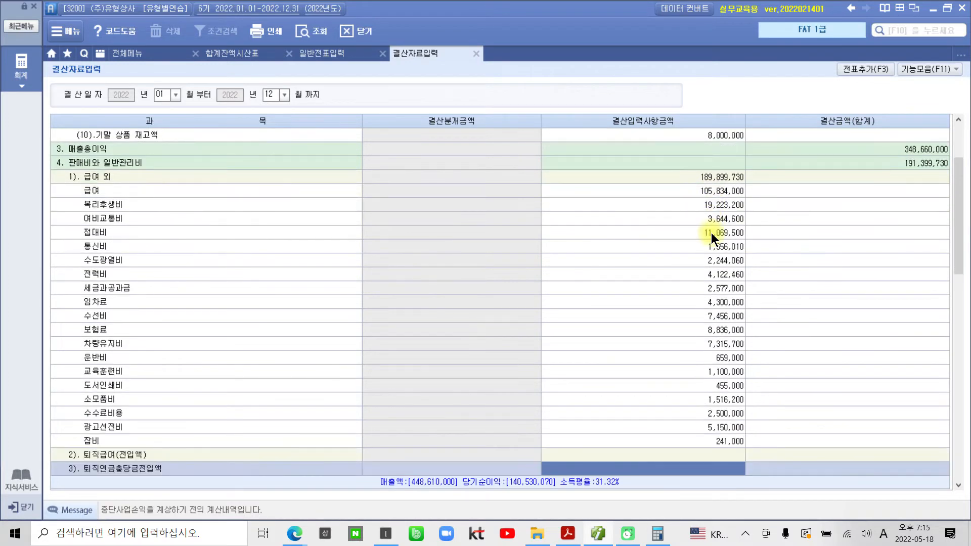
key("Up")
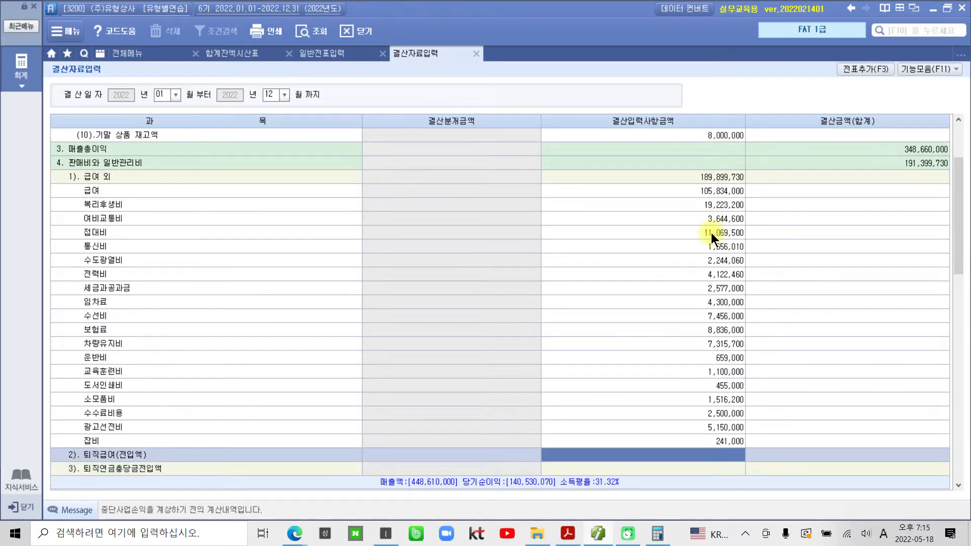
key("alt+shift")
type("5000000")
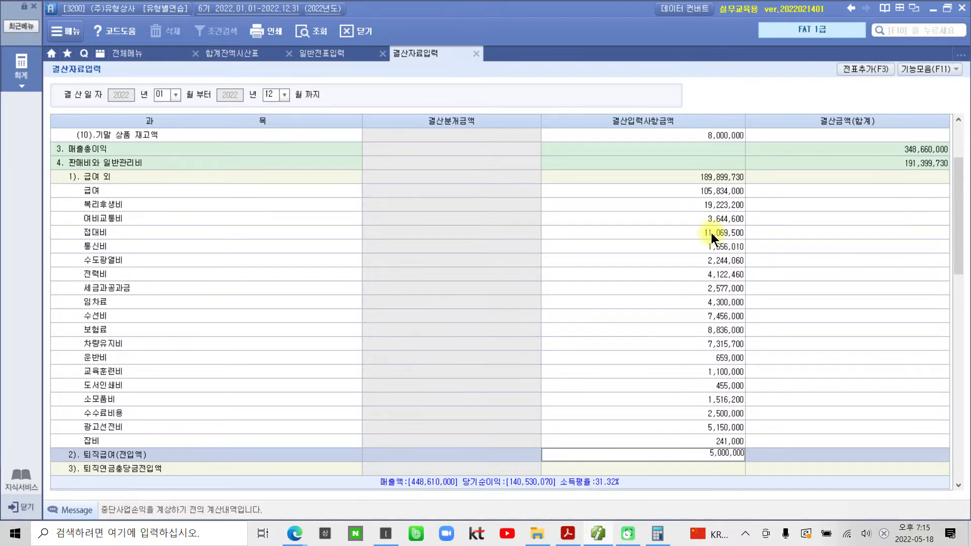
key("Return")
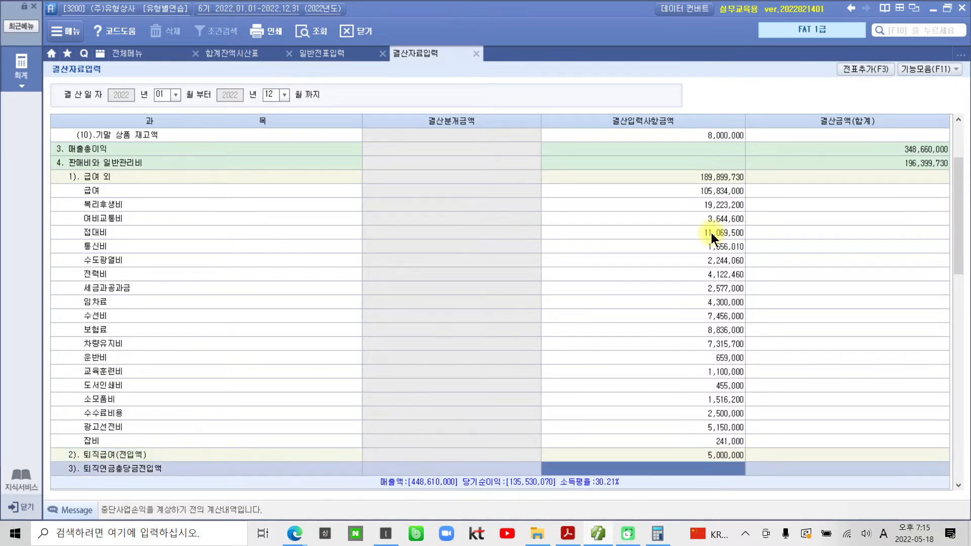
Under 4) 감가상각비, enter 6,000,000 for 건물 and 1,200,000 for 비품 as 결산입력사항금액.
left_click(700, 453)
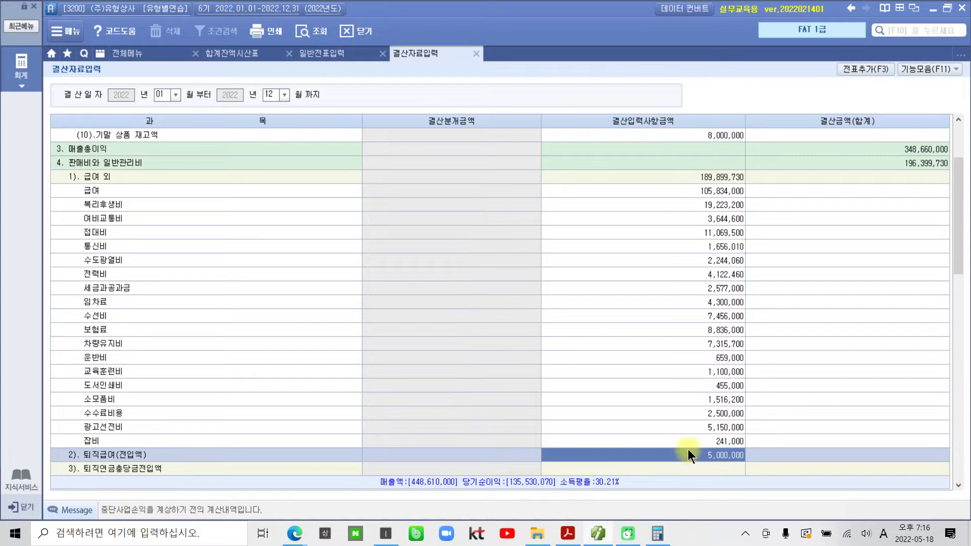
key("Return")
key("Return")
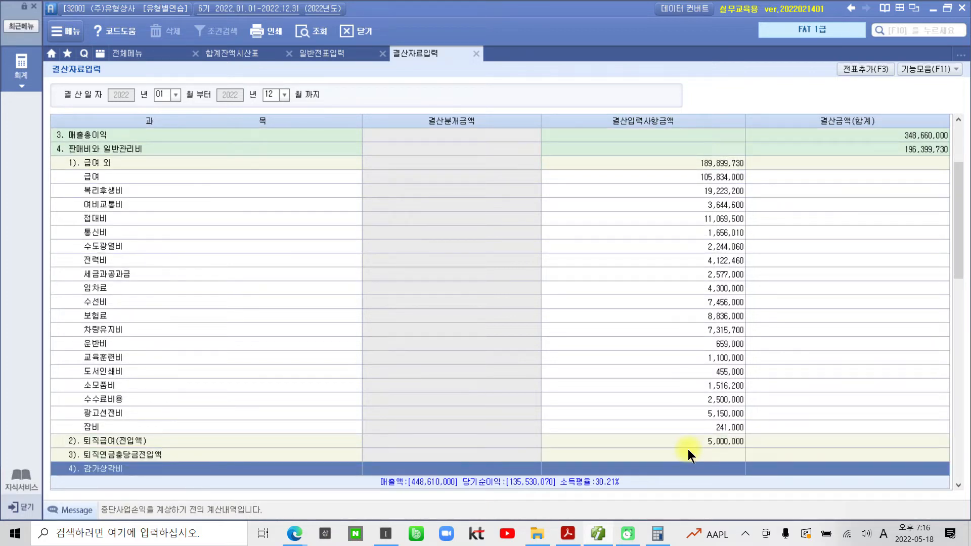
key("Return")
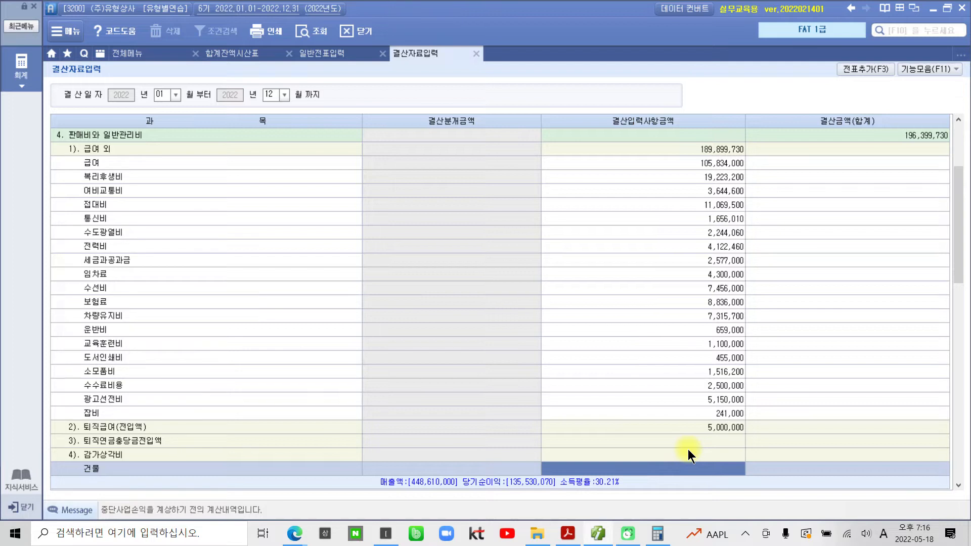
type("6000000")
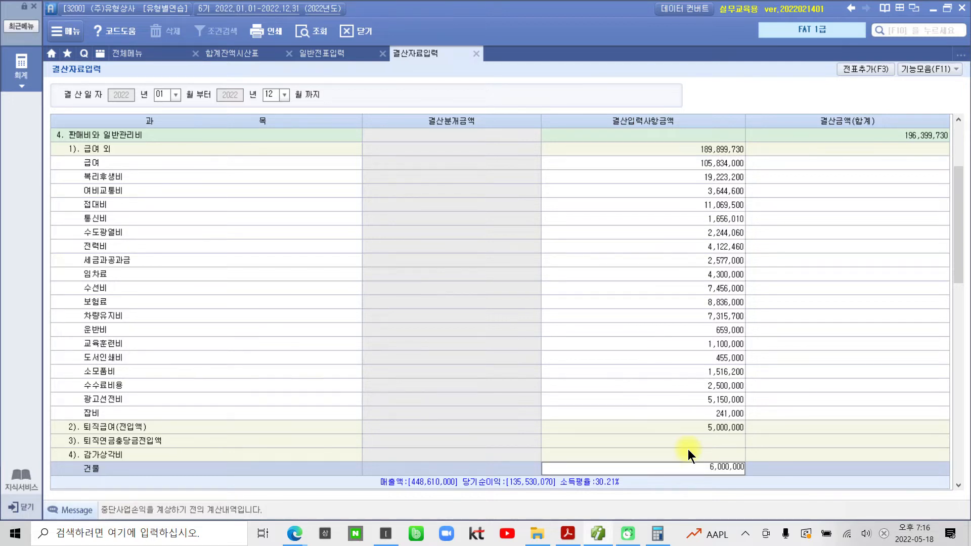
key("Return")
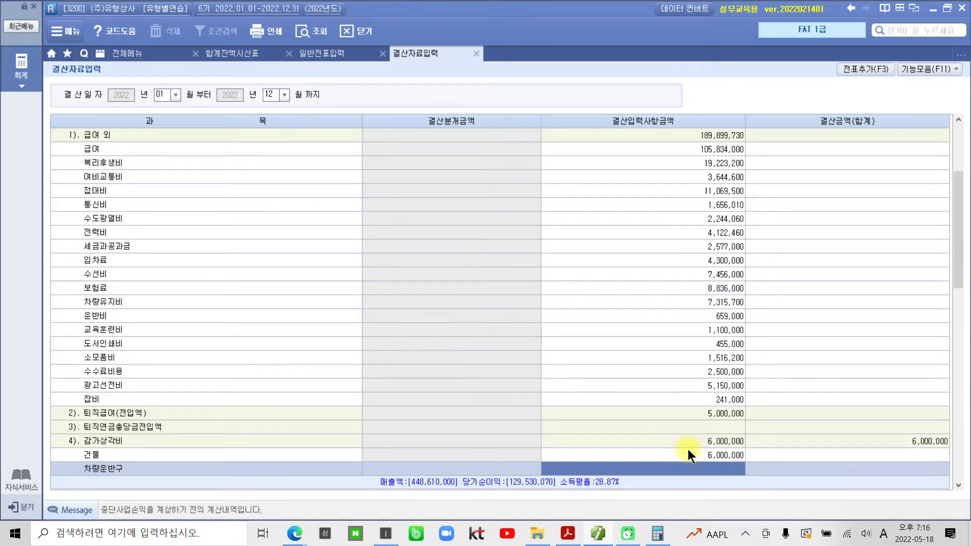
key("Return")
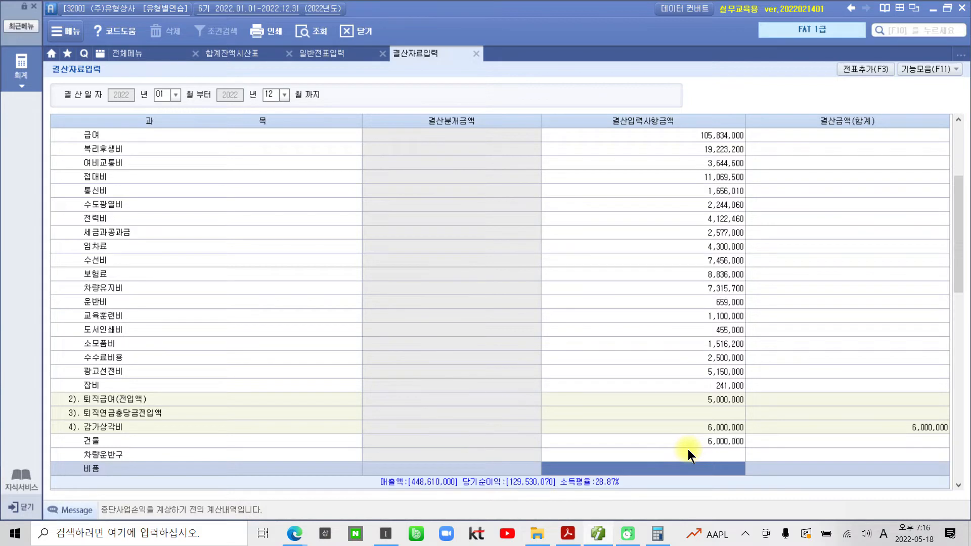
type("1200000")
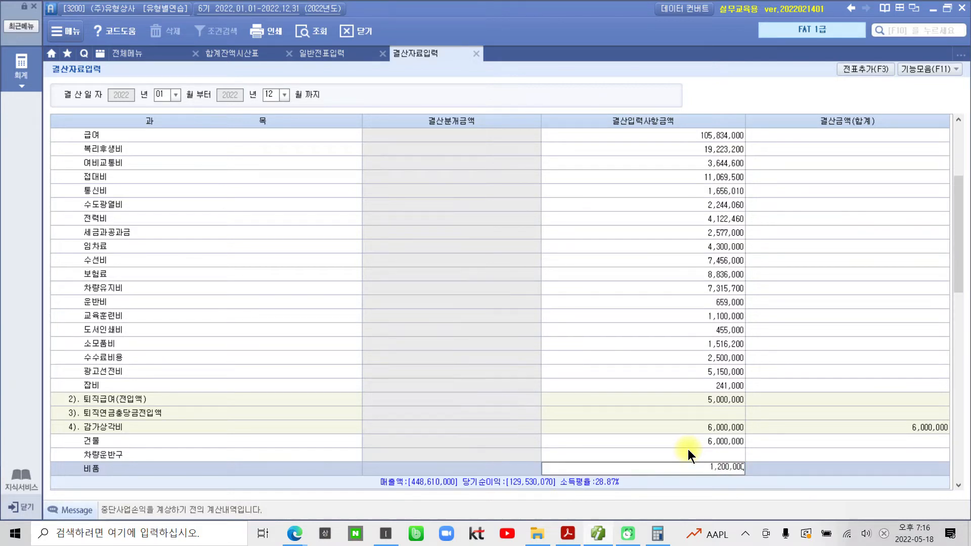
key("Return")
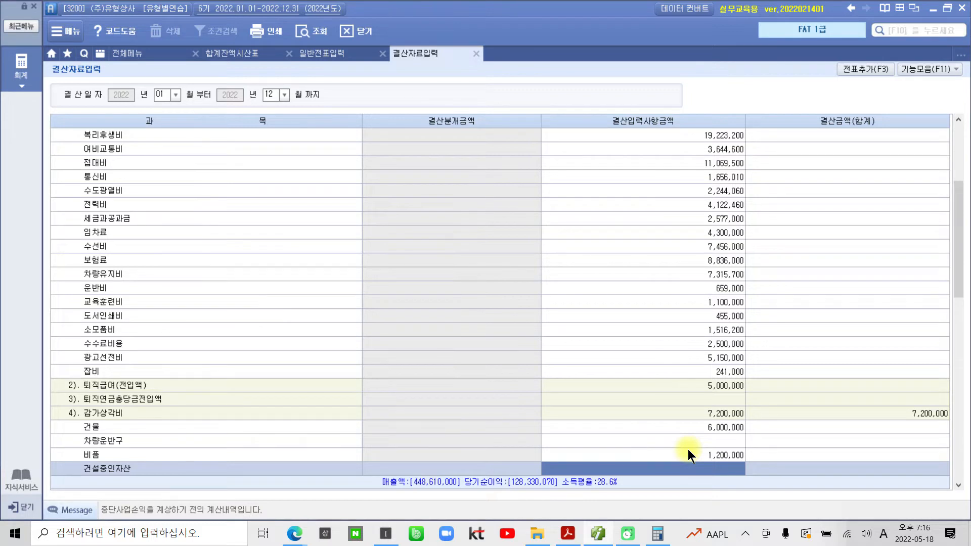
Under 5) 대손상각, enter 6,431,760 for 외상매출금 and 113,000 for 받을어음 as 결산입력사항금액.
key("Return")
key("Down")
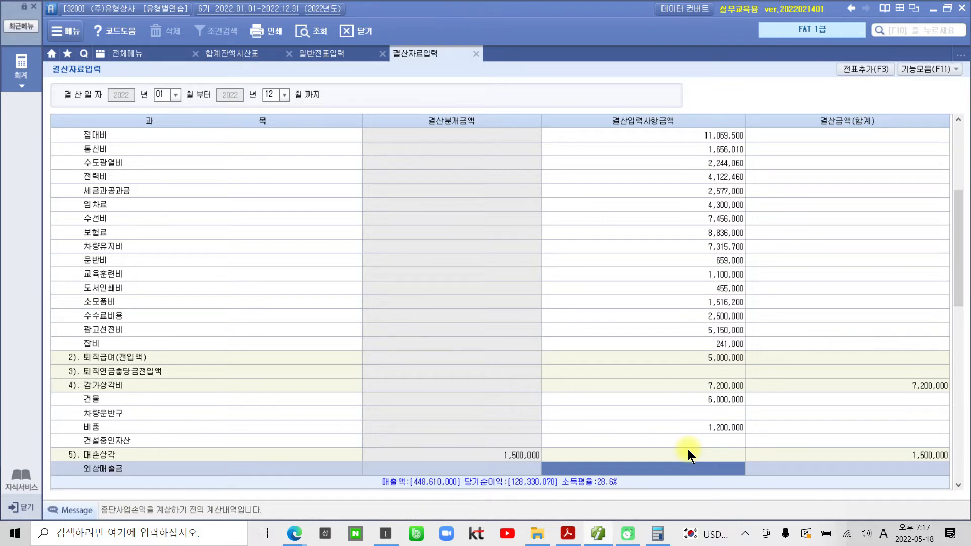
type("6,431")
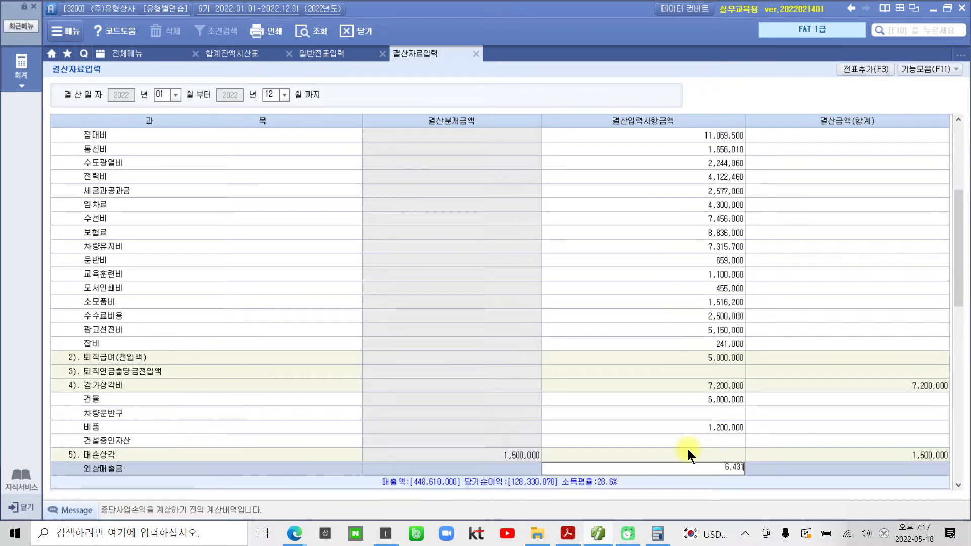
type(",760")
key("Return")
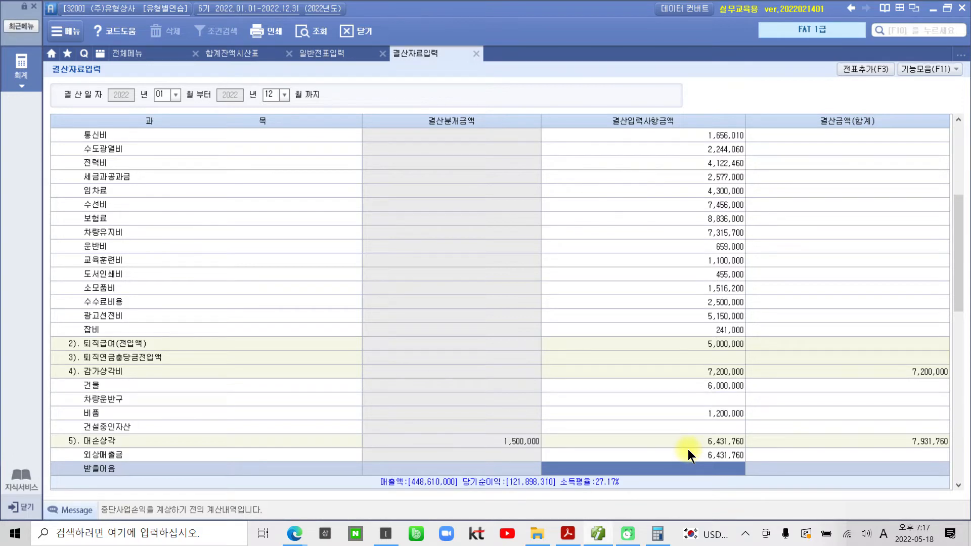
type("1130000")
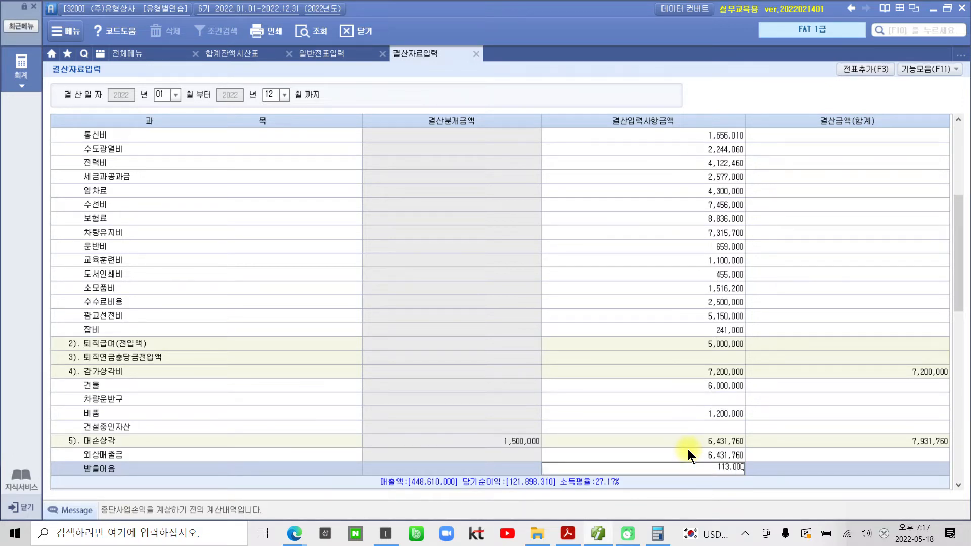
key("Return")
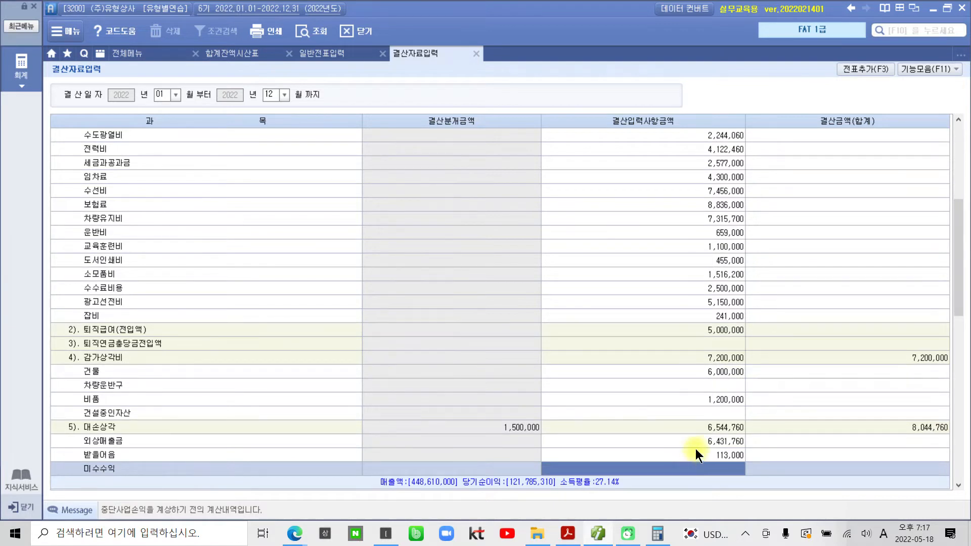
Review the 대손상각 amounts for 외상매출금 and 받을어음 and the 감가상각비 amounts for 건물 and 비품.
left_click(696, 449)
left_click(702, 441)
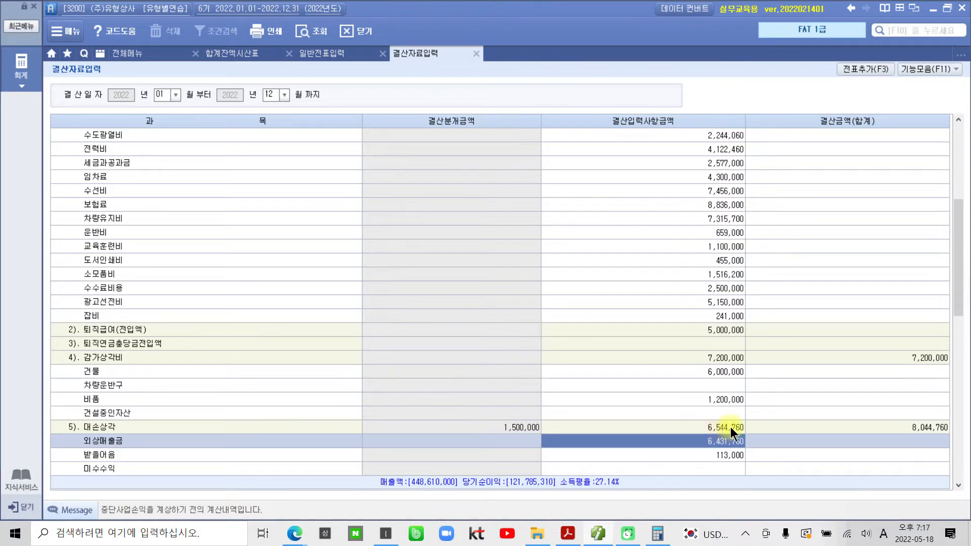
key("alt+shift")
left_click(715, 455)
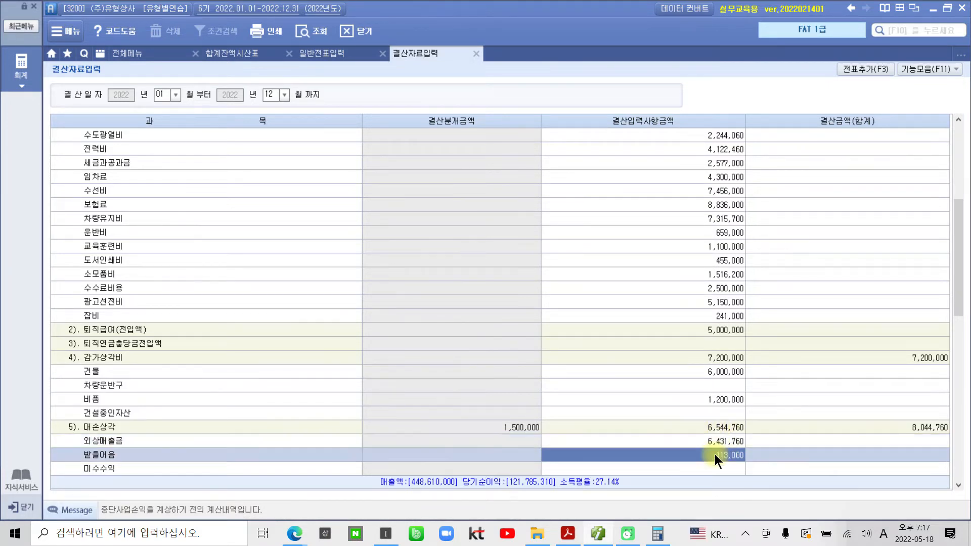
left_click(715, 442)
left_click(716, 454)
left_click(717, 440)
left_click(717, 454)
left_click(727, 372)
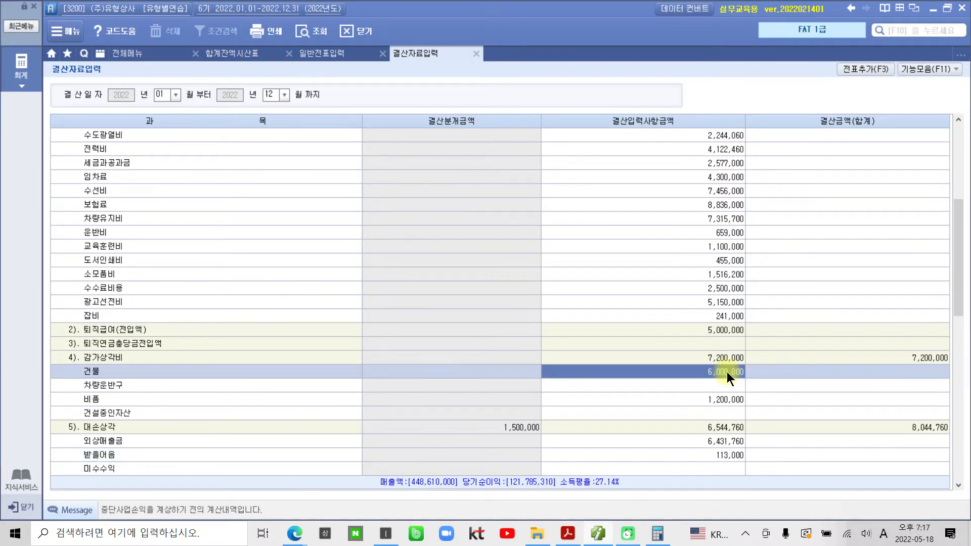
left_click(725, 360)
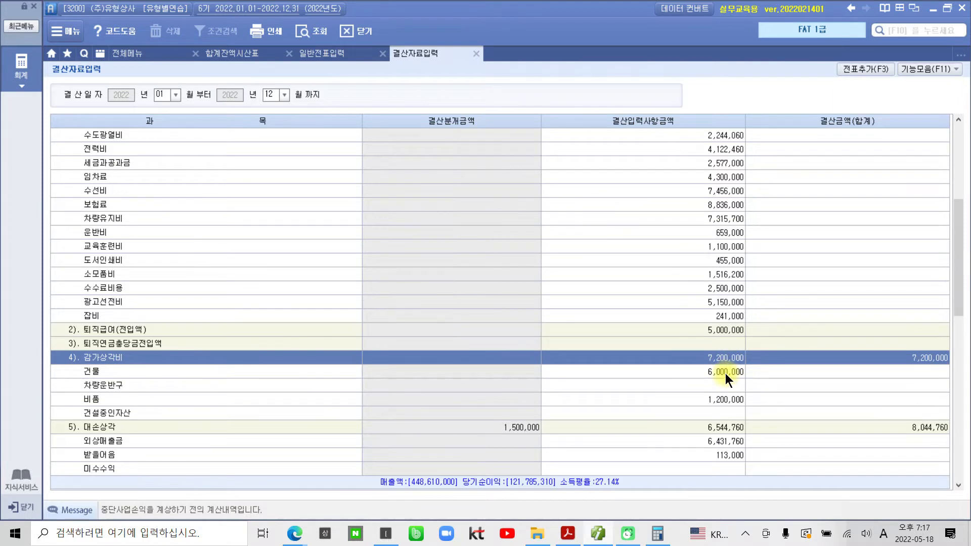
left_click(726, 374)
left_click(722, 399)
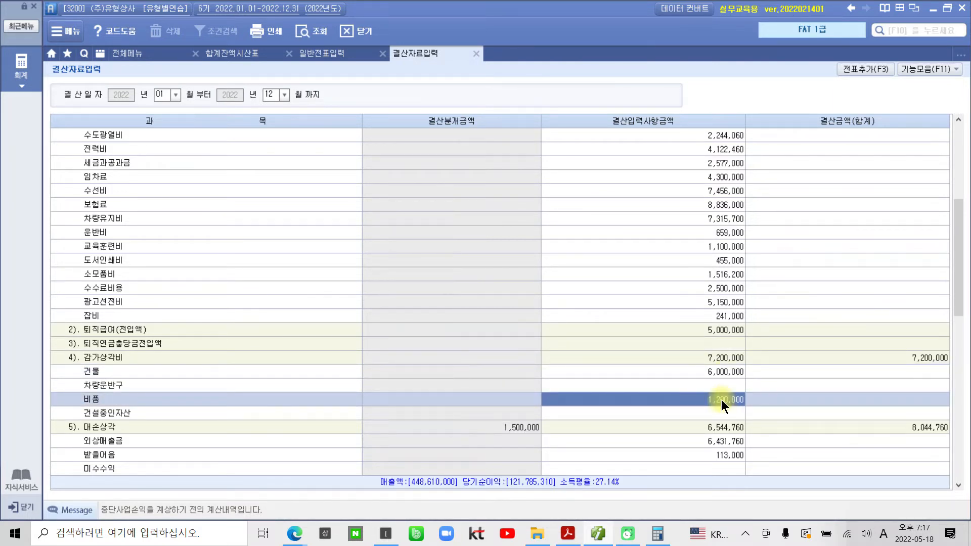
left_click(704, 454)
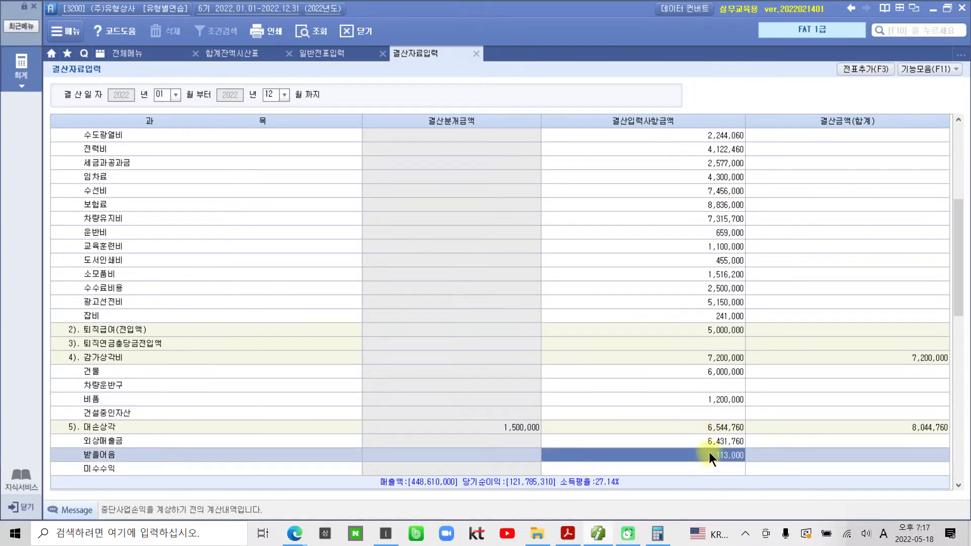
Enter 1,500,000 as the 결산입력사항금액 for 영업권 under 6) 무형고정자산상각, leaving 미수수익 and 선급금 blank.
key("Return")
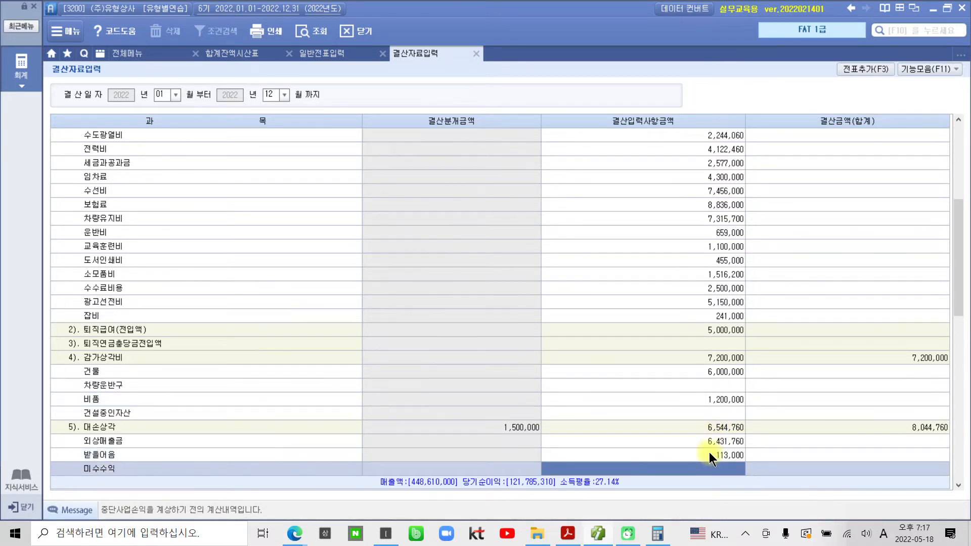
key("Return")
key("Return")
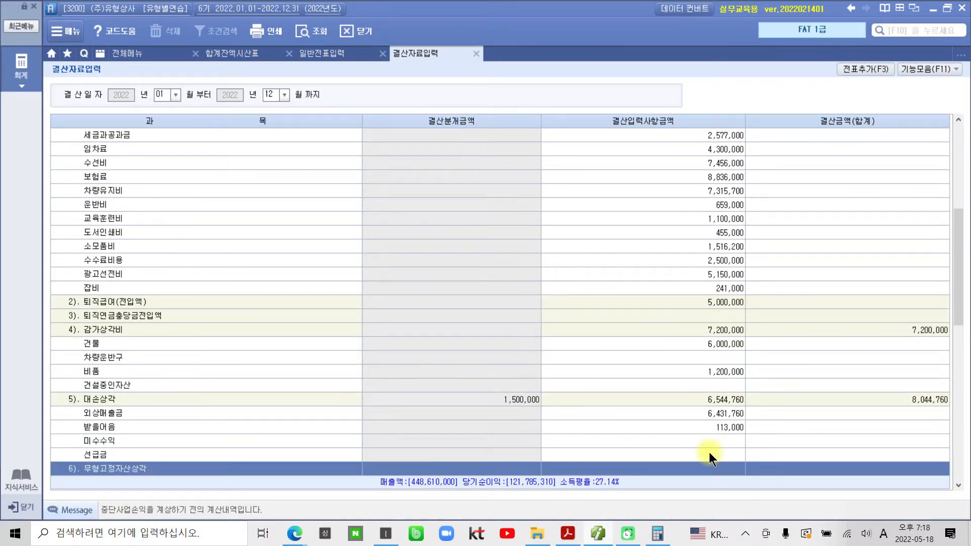
key("Return")
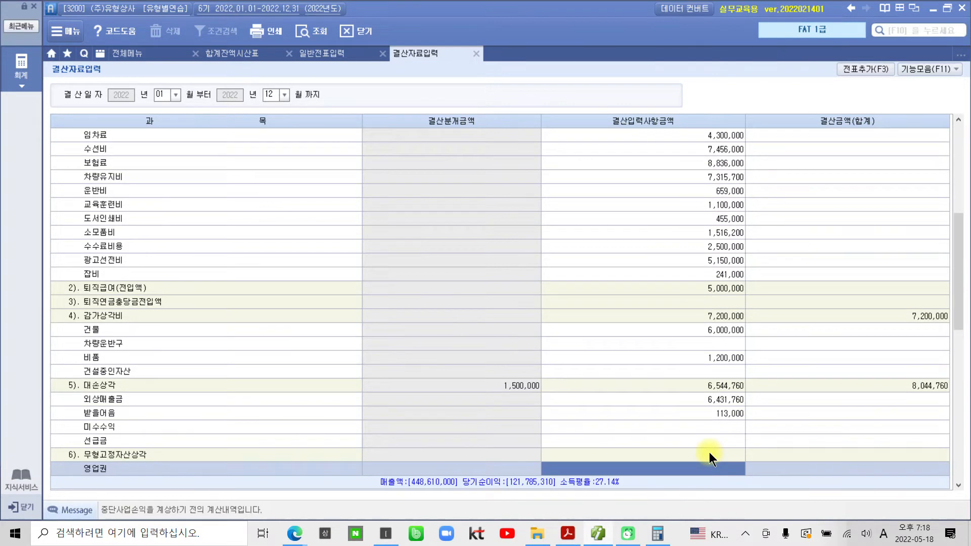
key("alt+shift")
type("1,500,000")
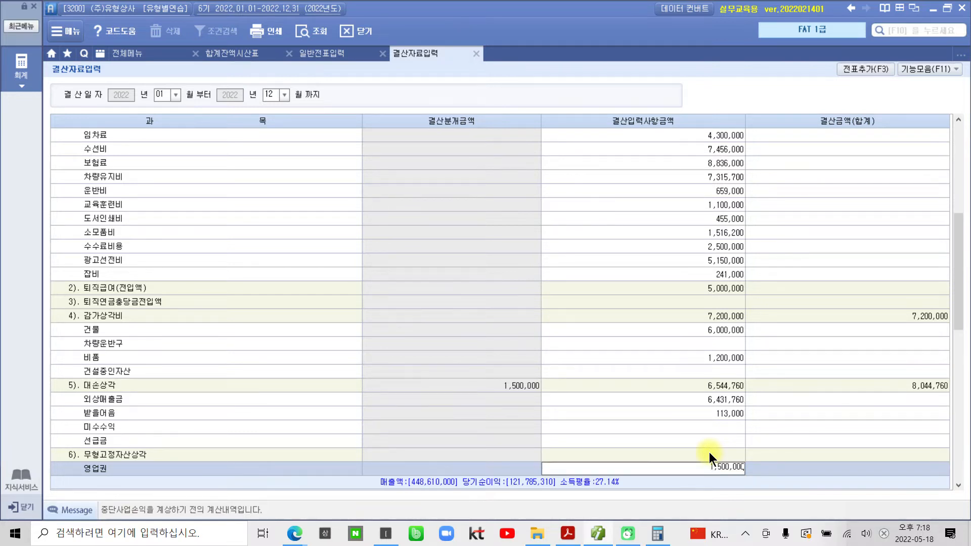
key("Return")
left_click(709, 452)
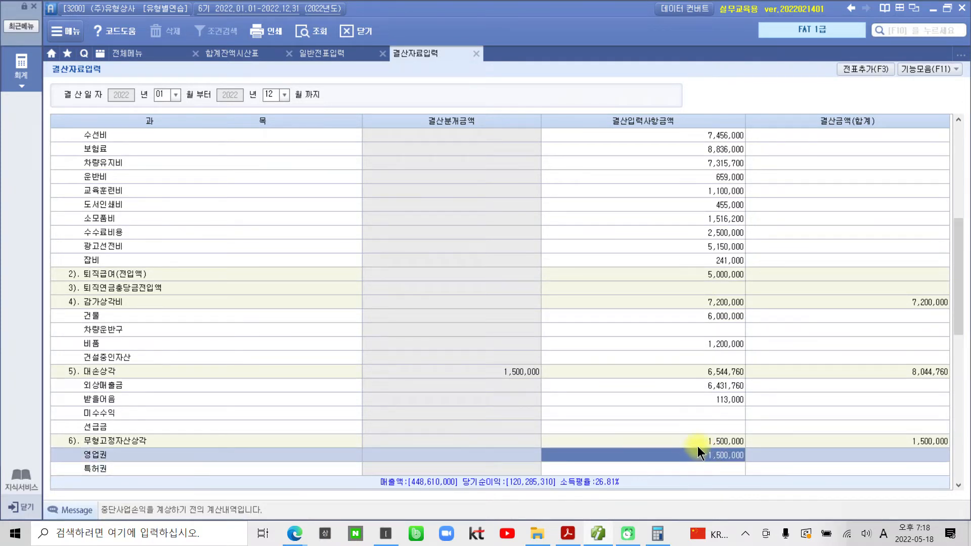
left_click_drag(690, 432, 758, 447)
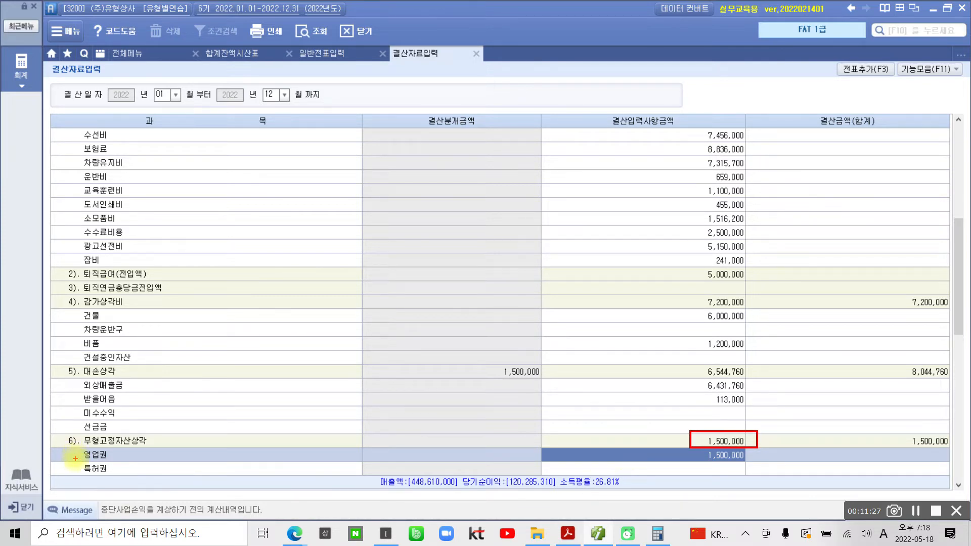
left_click_drag(75, 460, 134, 461)
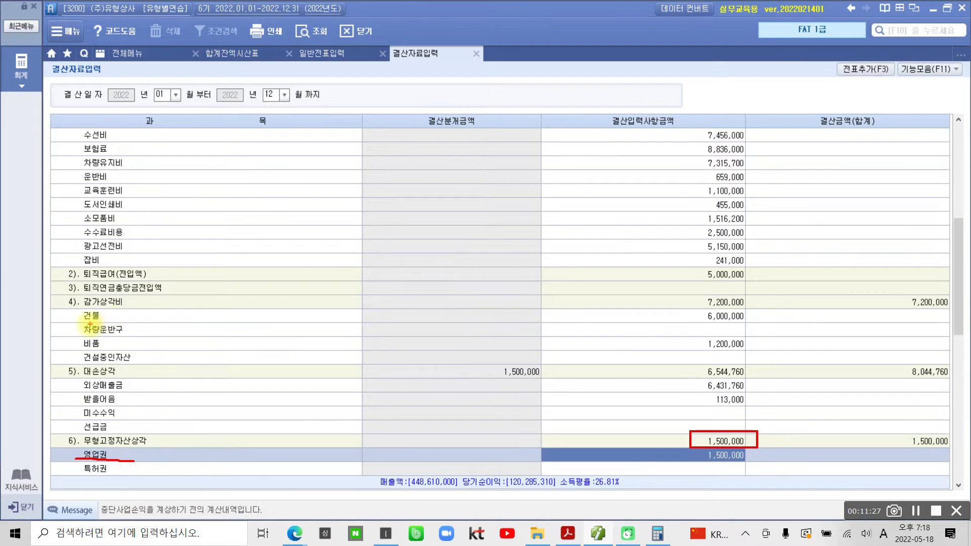
left_click_drag(90, 325, 112, 320)
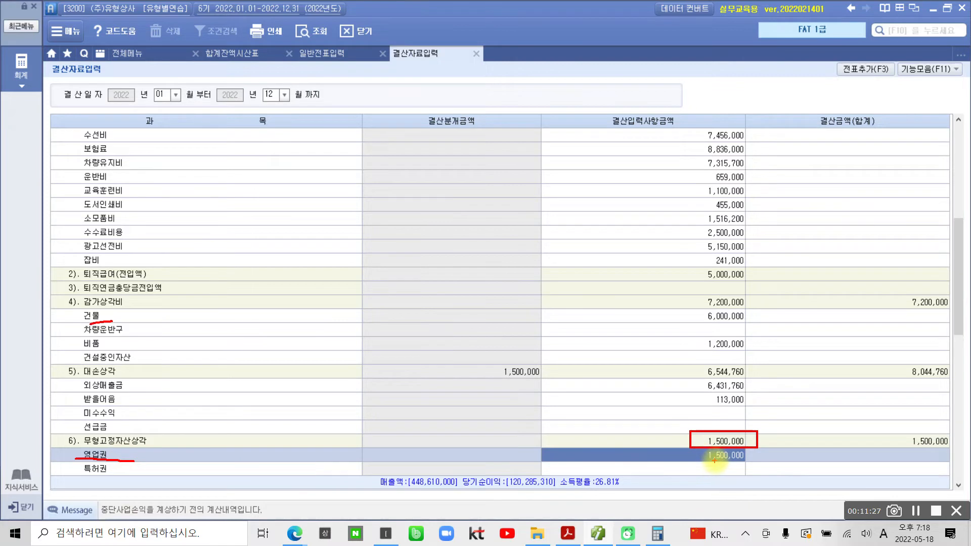
Enter 1,553,800 as the 결산입력사항금액 for 2) 법인세 계상 under 9. 법인세등.
key("Escape")
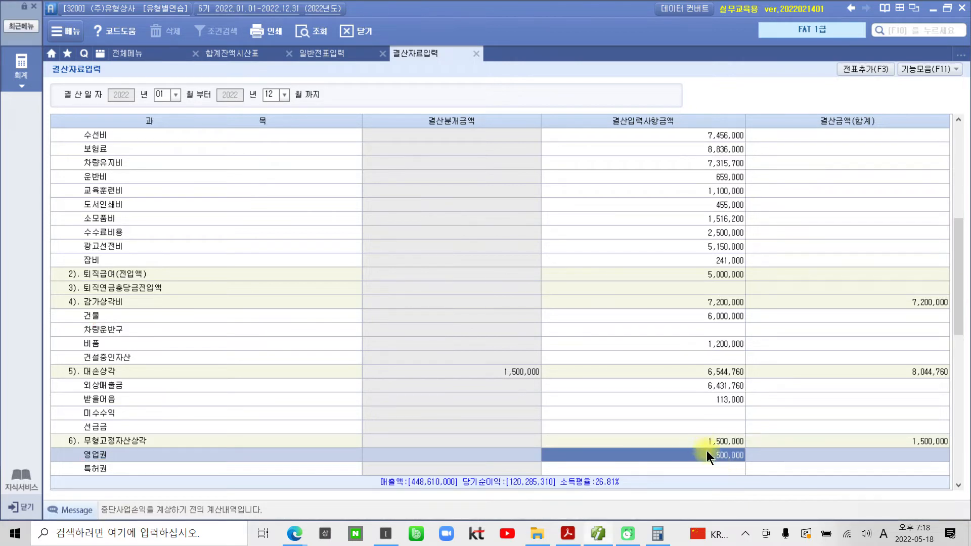
key("Return")
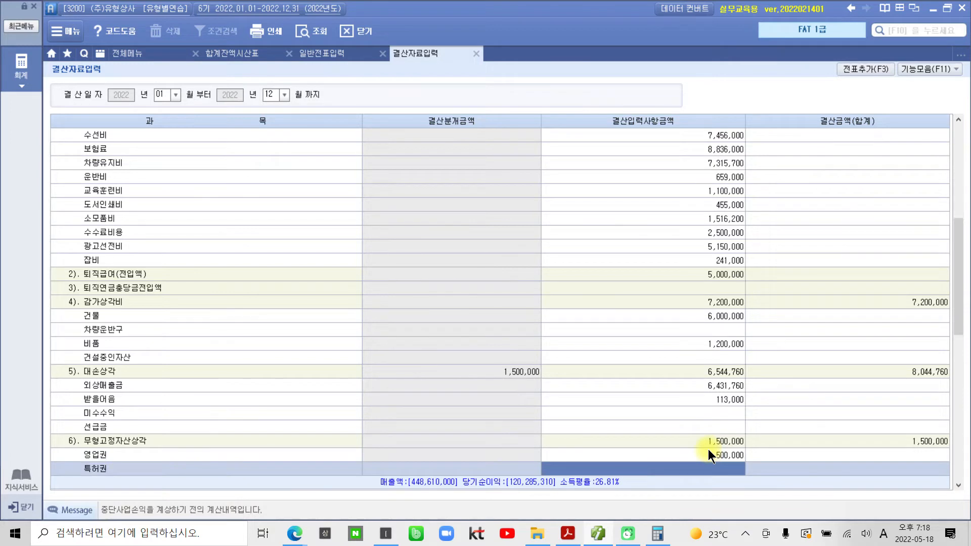
key("Return")
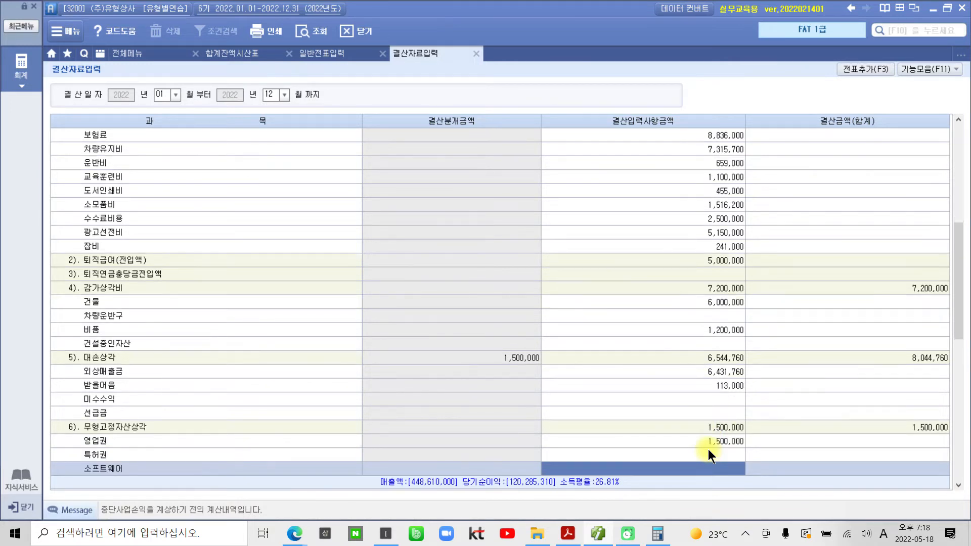
key("Return")
key("Return")
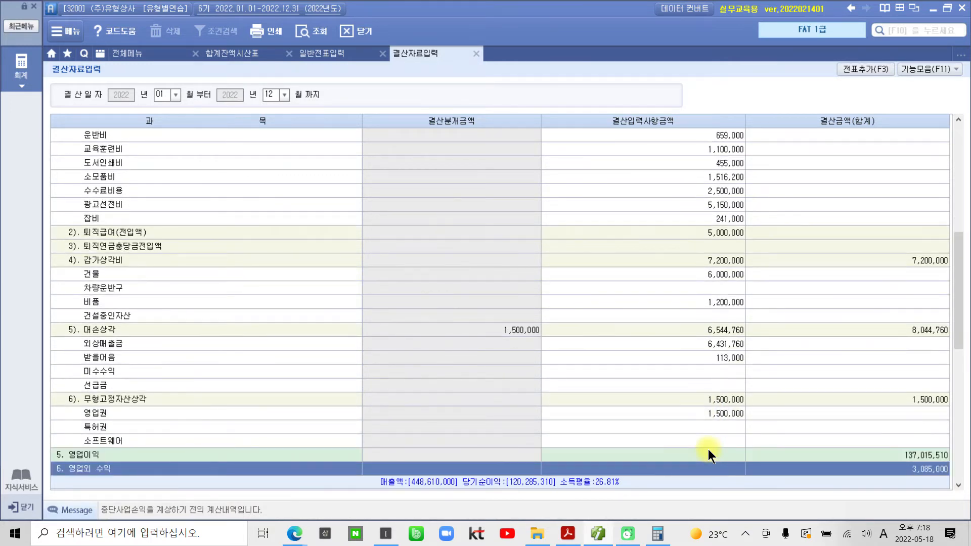
key("Return")
key("Return")
key("Return")
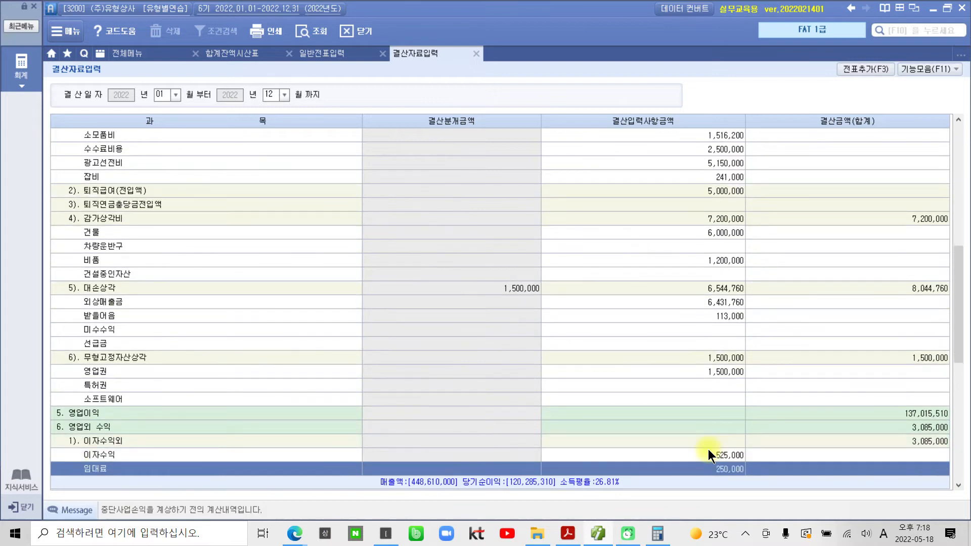
key("Return")
key("Return")
key("Return")
key("Return")
key("Return")
key("Return")
key("Return")
key("Return")
key("Return")
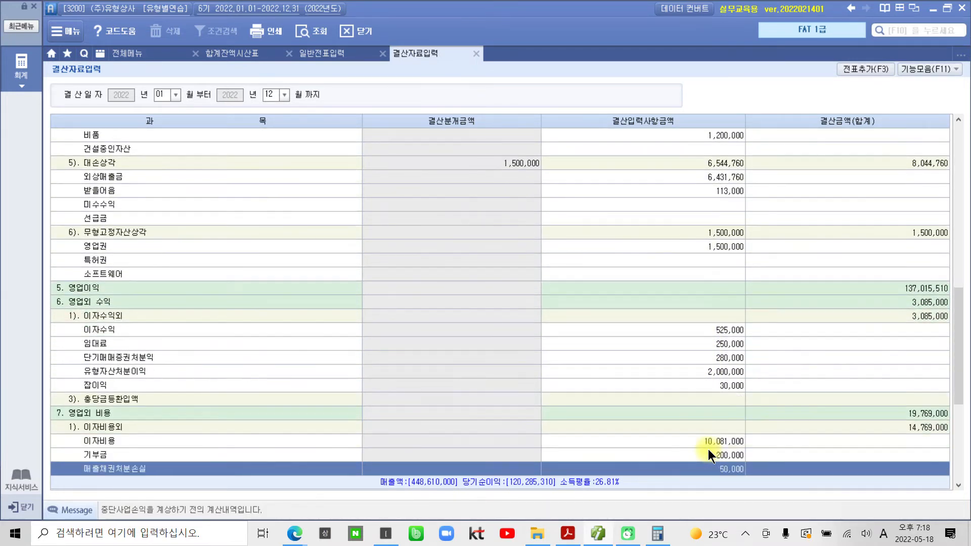
key("Return")
key("Return")
key("Return")
key("Return")
key("Return")
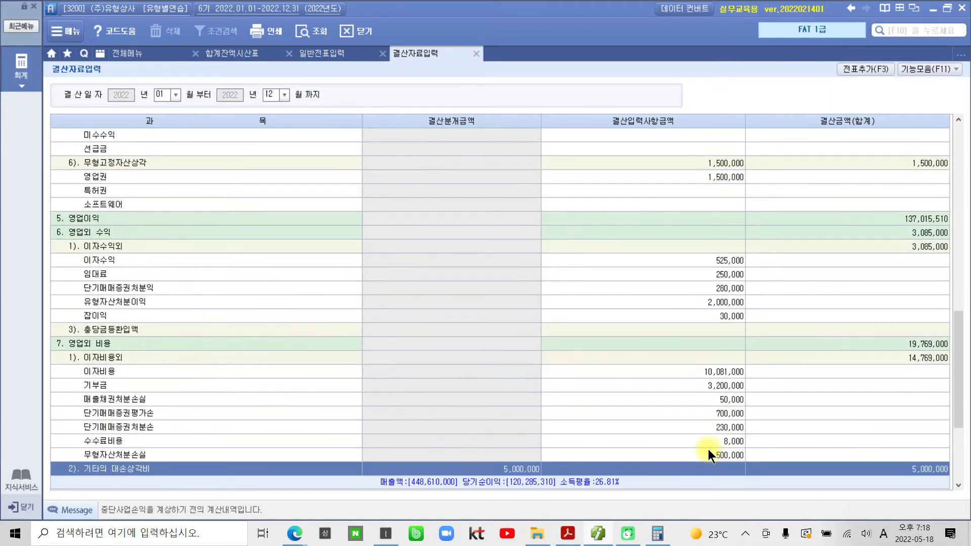
key("Return")
key("Return")
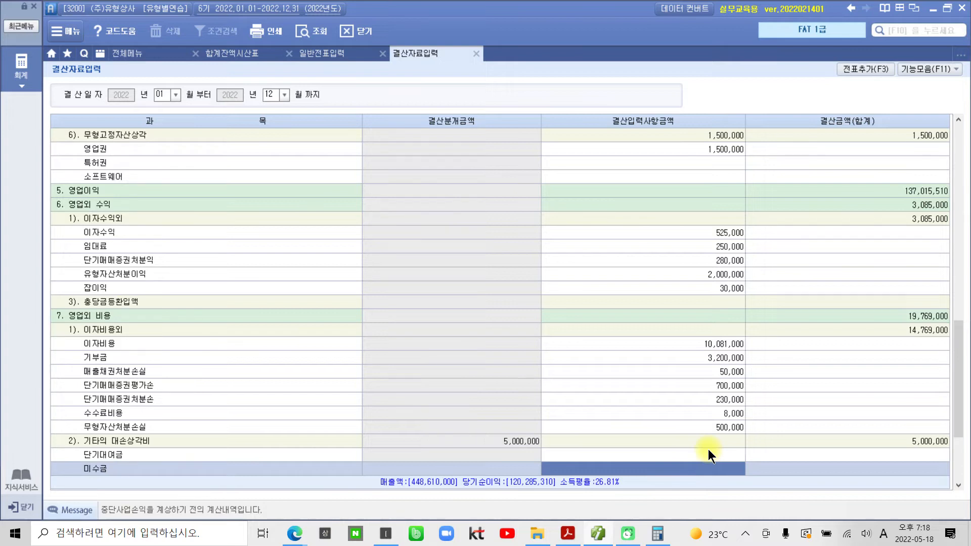
key("Return")
key("Return")
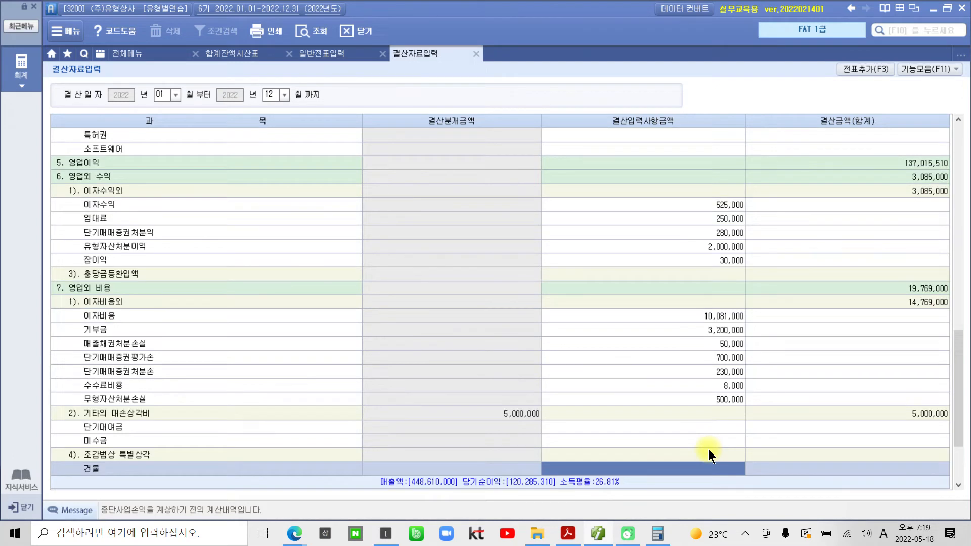
key("Return")
key("Return")
key("Return")
key("Return")
key("Return")
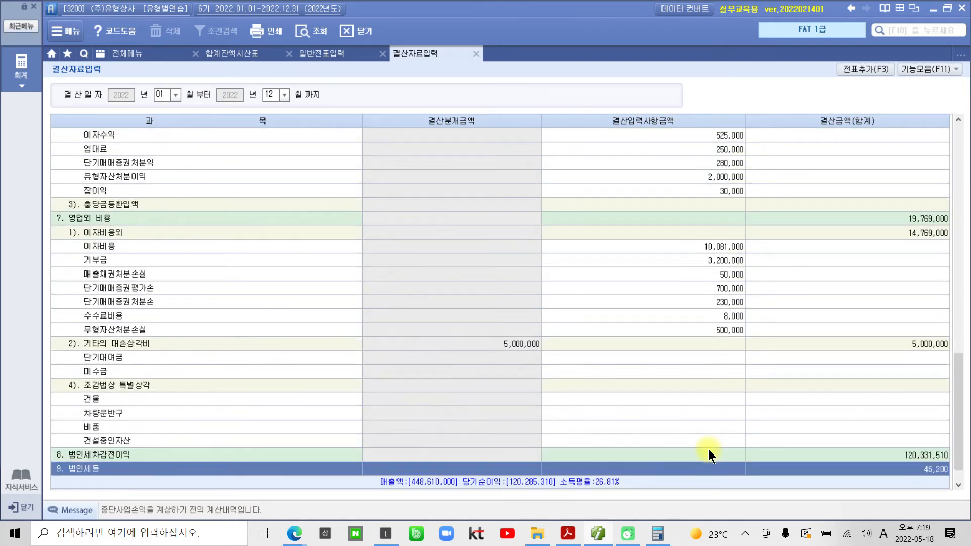
key("Return")
key("Return")
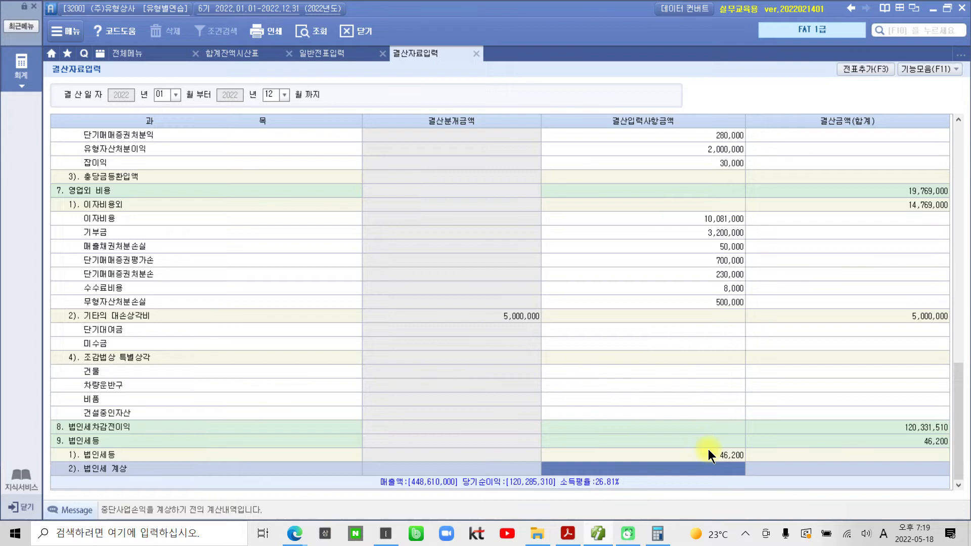
left_click(712, 458)
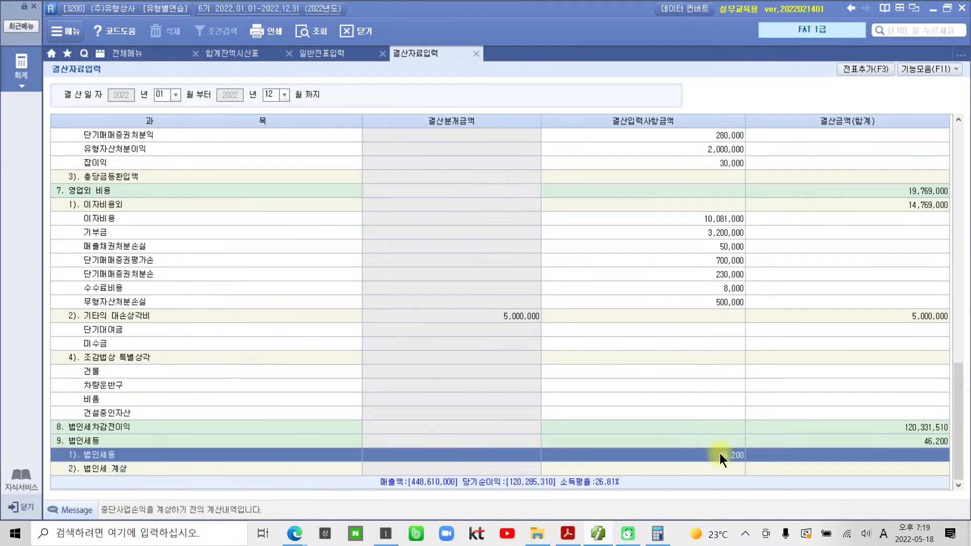
left_click(706, 466)
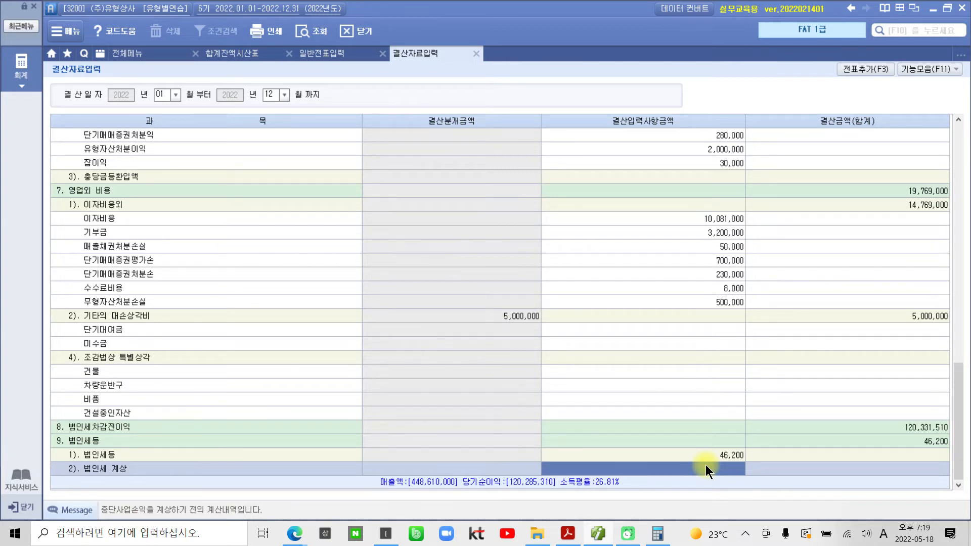
type("15,538,000")
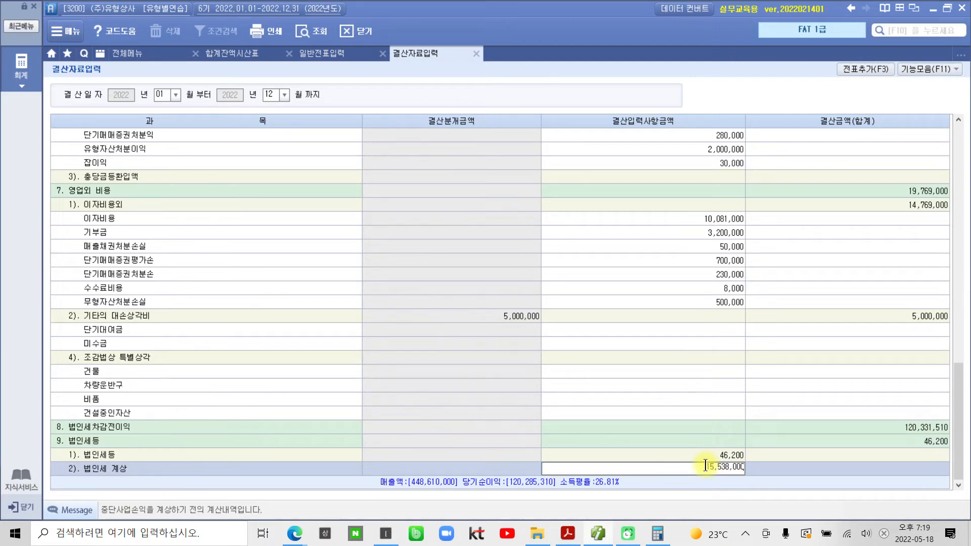
key("BackSpace")
key("Return")
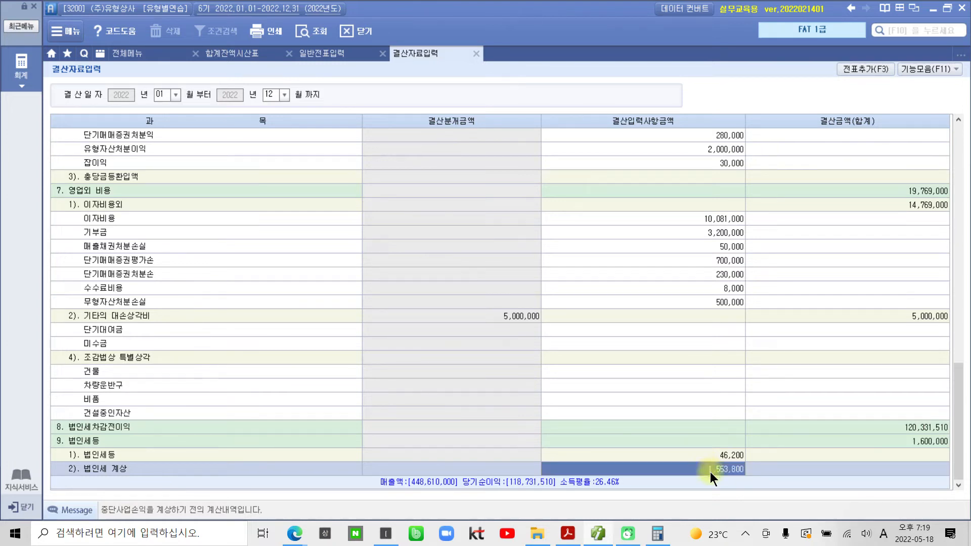
mouse_move(693, 460)
left_mouse_down()
mouse_move(729, 481)
mouse_move(768, 485)
mouse_move(790, 458)
left_mouse_up()
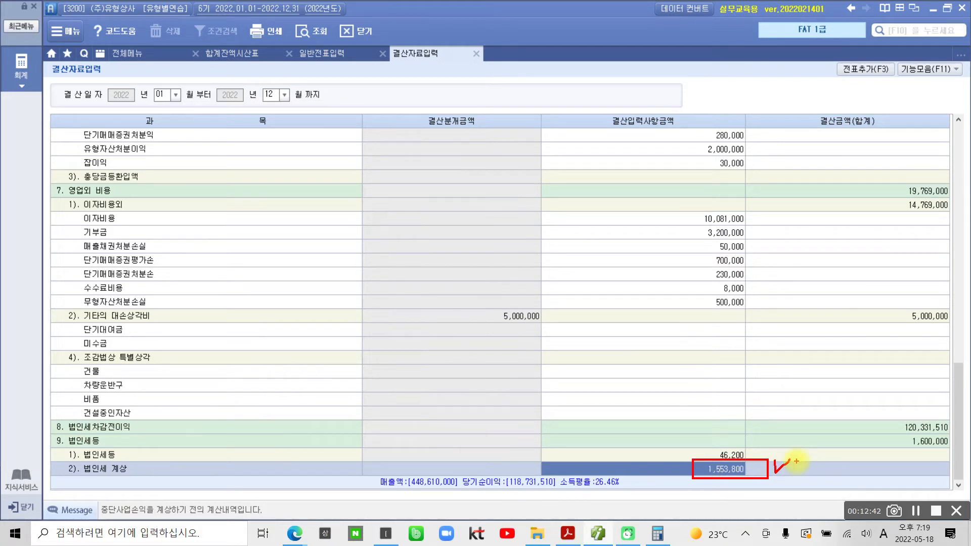
mouse_move(887, 431)
left_mouse_down()
mouse_move(889, 445)
mouse_move(961, 448)
mouse_move(960, 435)
mouse_move(889, 433)
left_mouse_up()
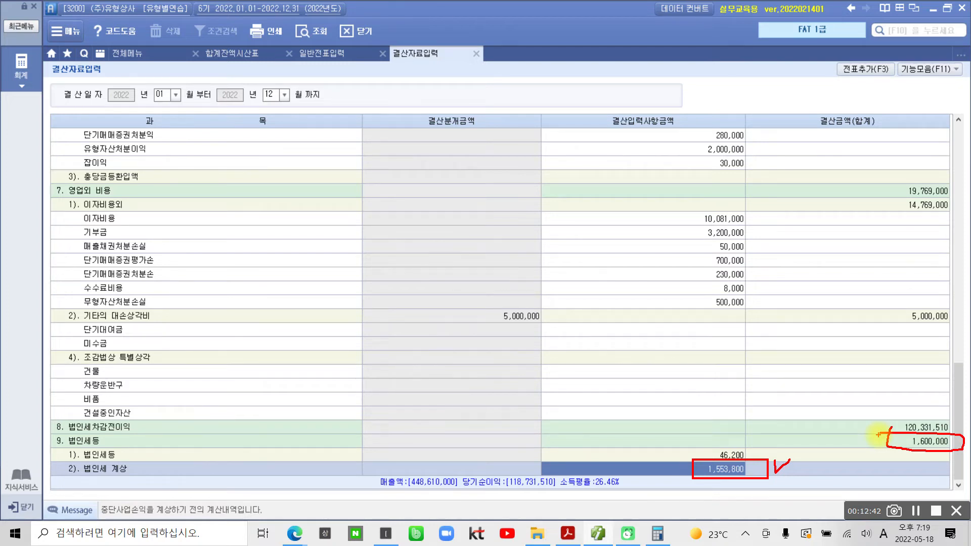
mouse_move(829, 51)
left_mouse_down()
mouse_move(839, 122)
mouse_move(933, 55)
mouse_move(841, 42)
left_mouse_up()
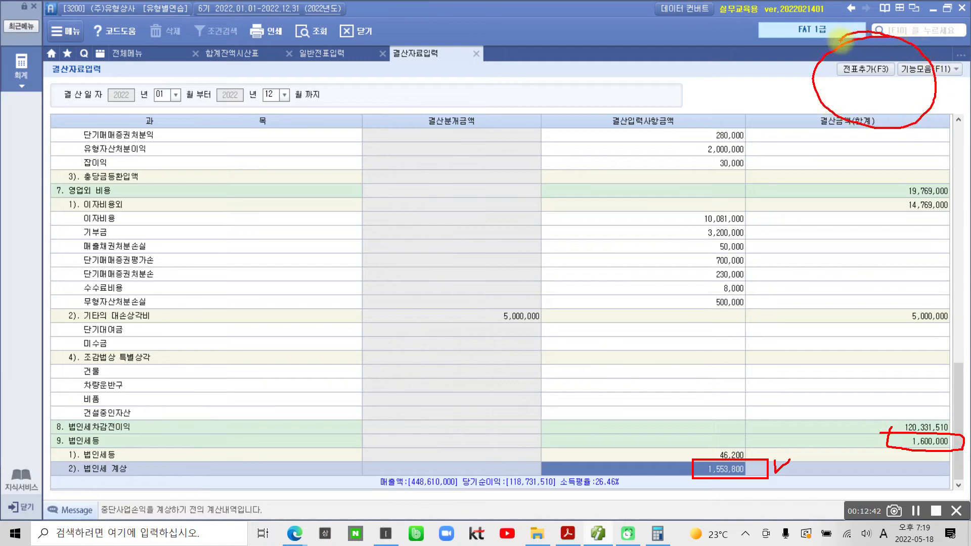
left_click_drag(859, 92, 845, 240)
mouse_move(836, 99)
left_mouse_down()
mouse_move(875, 105)
mouse_move(860, 86)
left_mouse_up()
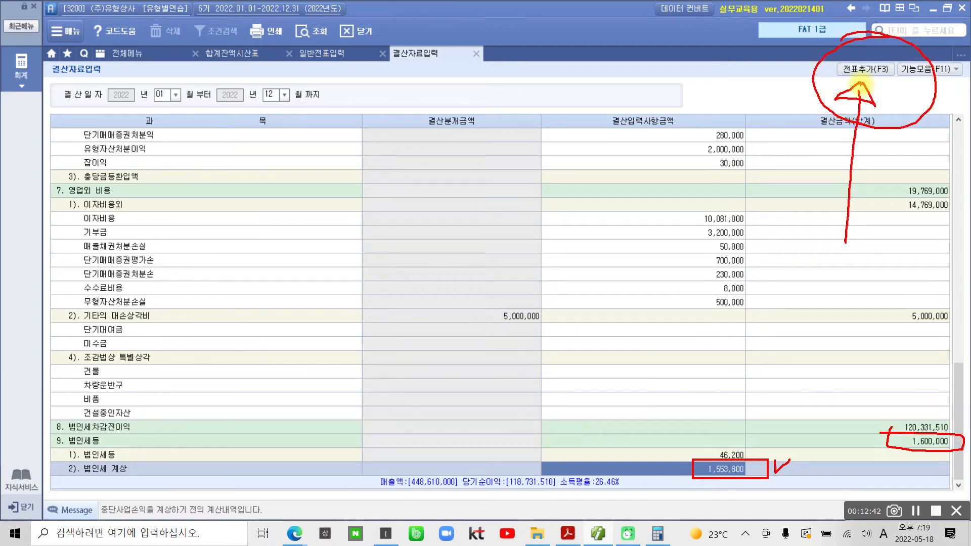
key("Escape")
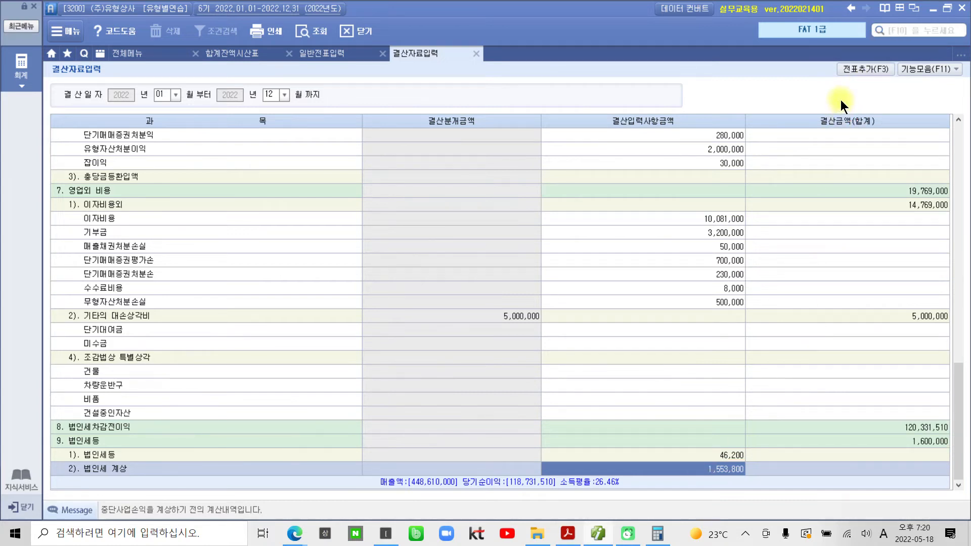
Add the closing entries from 결산자료입력 to the general vouchers with 전표추가 and confirm the addition.
left_click(851, 68)
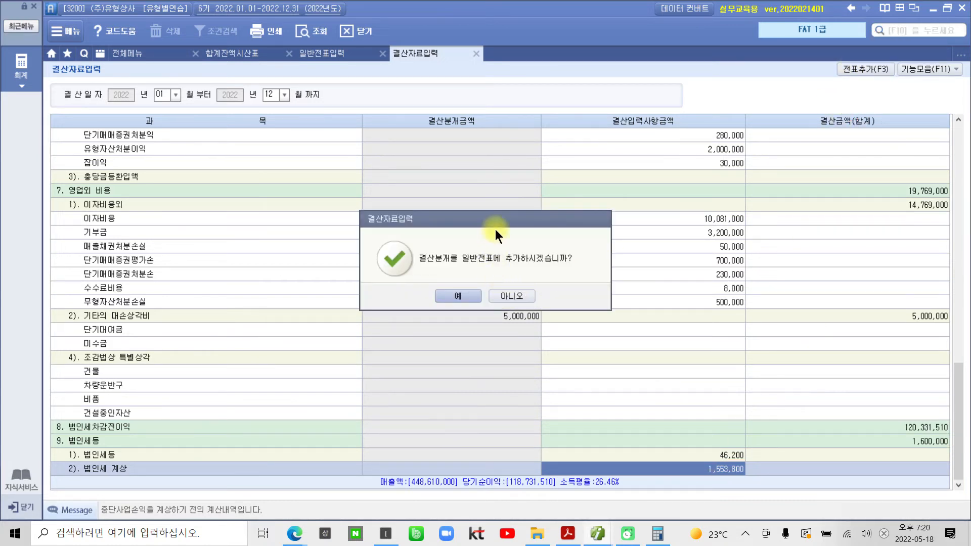
left_click(451, 297)
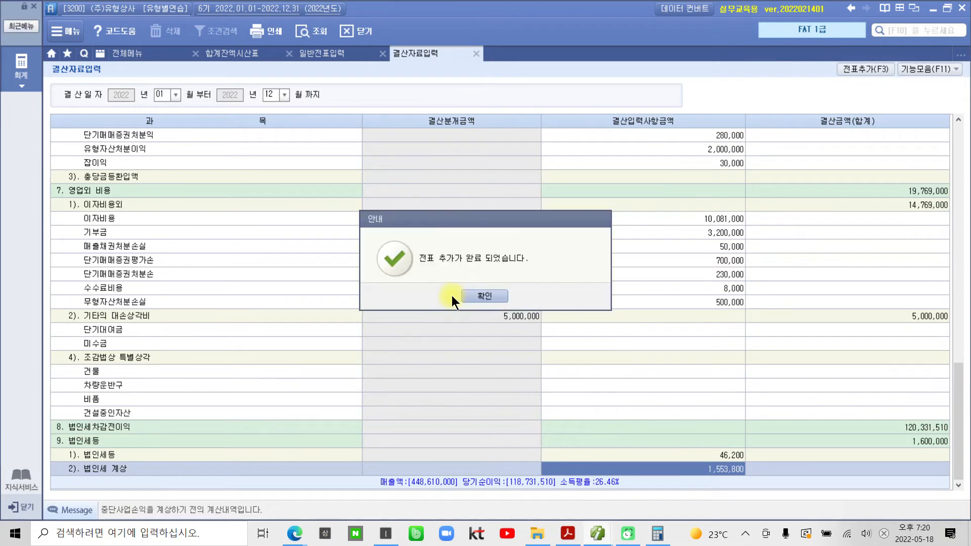
left_click(473, 295)
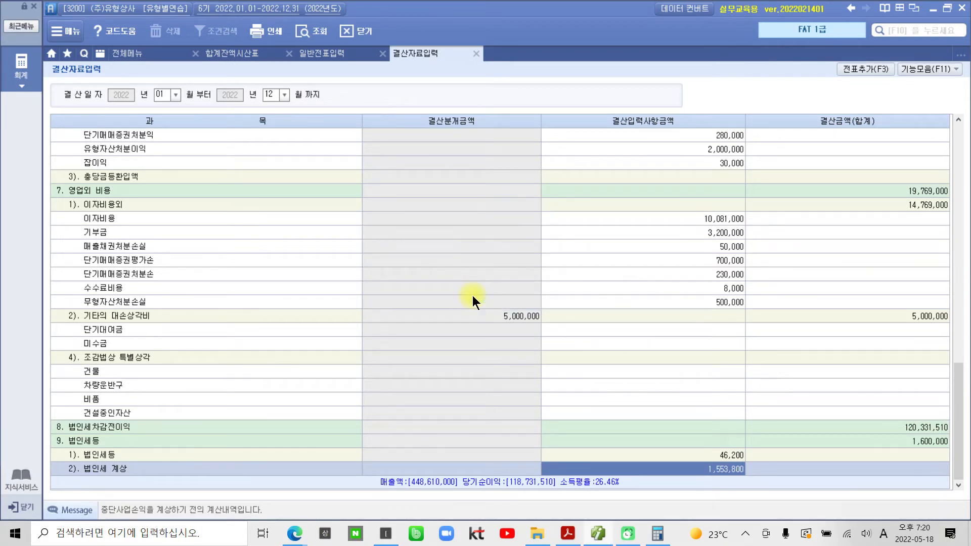
Switch to 일반전표입력 and reload the December 31 vouchers to include the added closing entries.
left_click(335, 54)
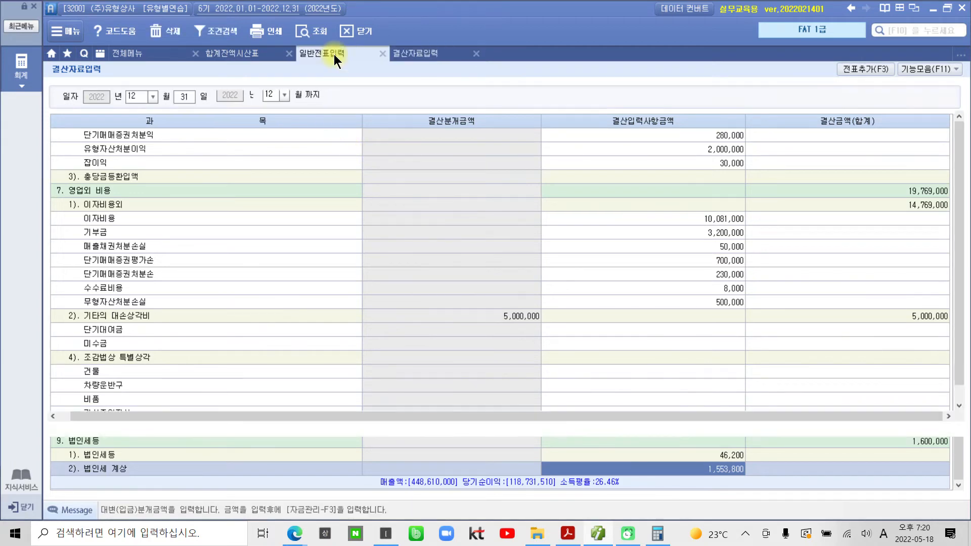
left_click(133, 317)
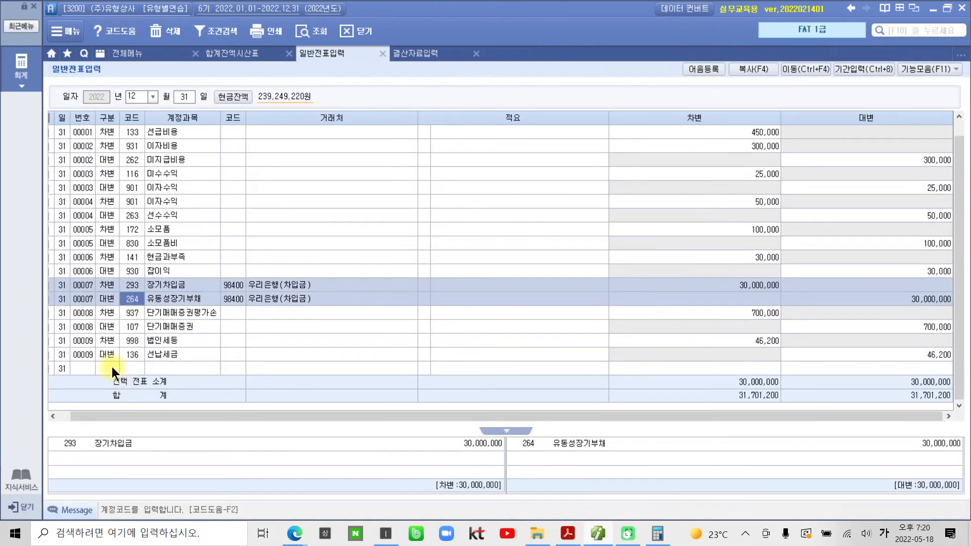
left_click(314, 31)
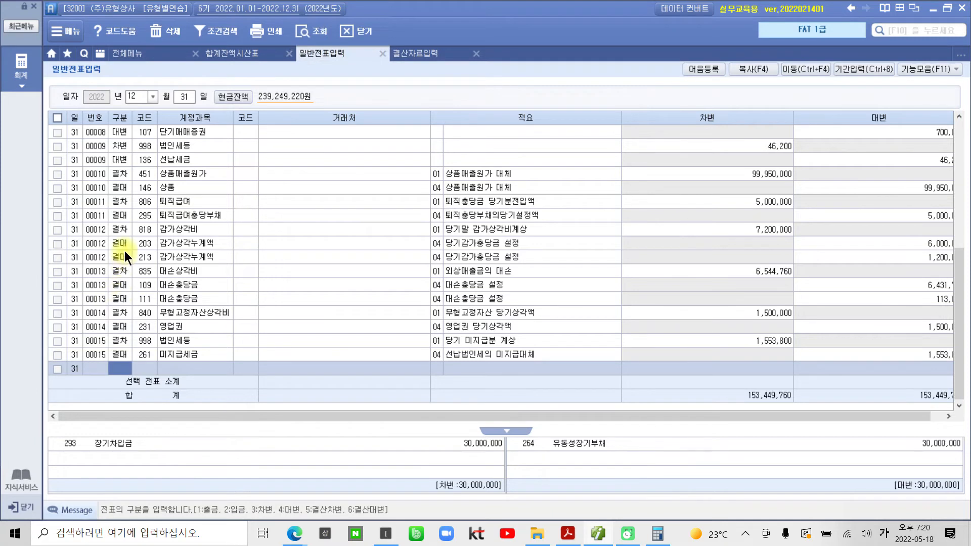
Examine the added closing vouchers 00010 to 00012 for 상품매출원가, 퇴직급여 and 감가상각비, including their credit accounts and amounts.
left_click(124, 250)
left_click(122, 192)
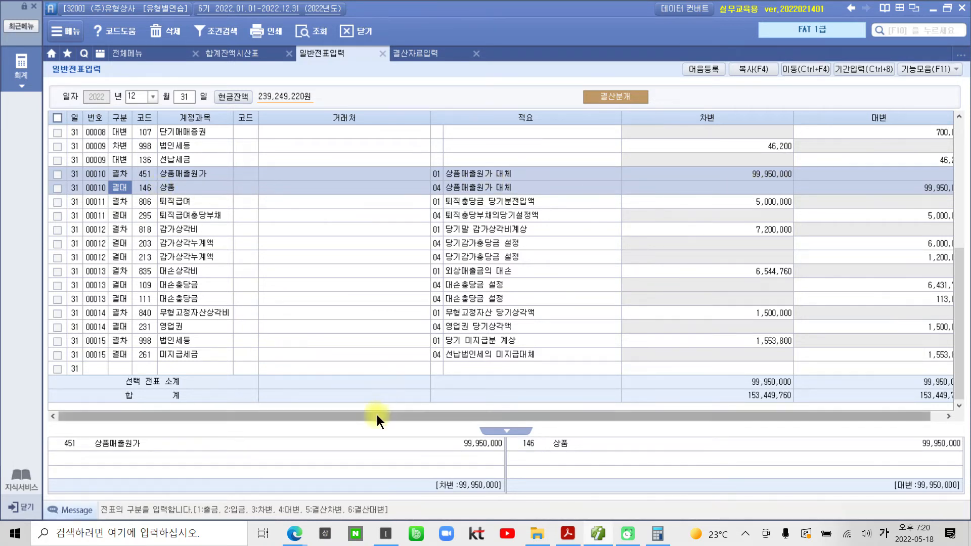
left_click_drag(377, 414, 427, 415)
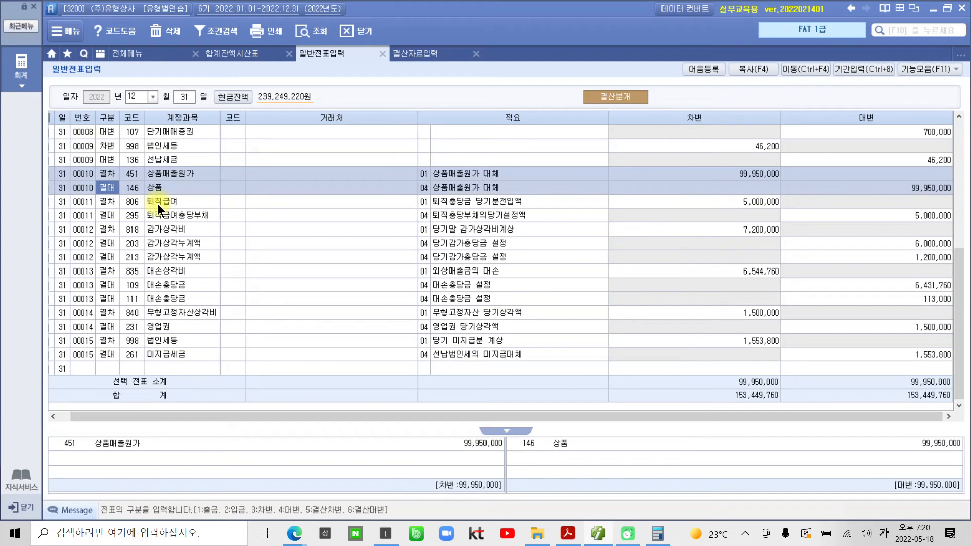
left_click(108, 201)
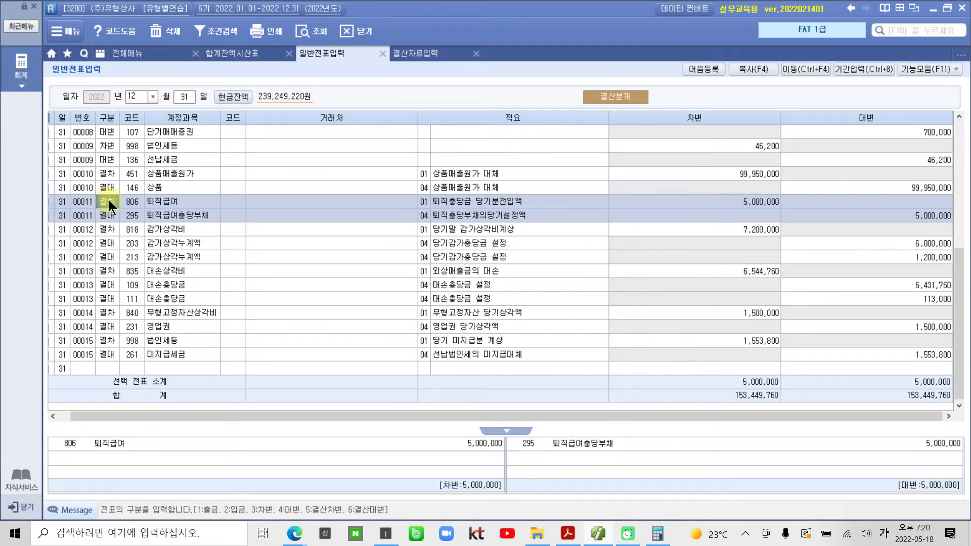
left_click(142, 199)
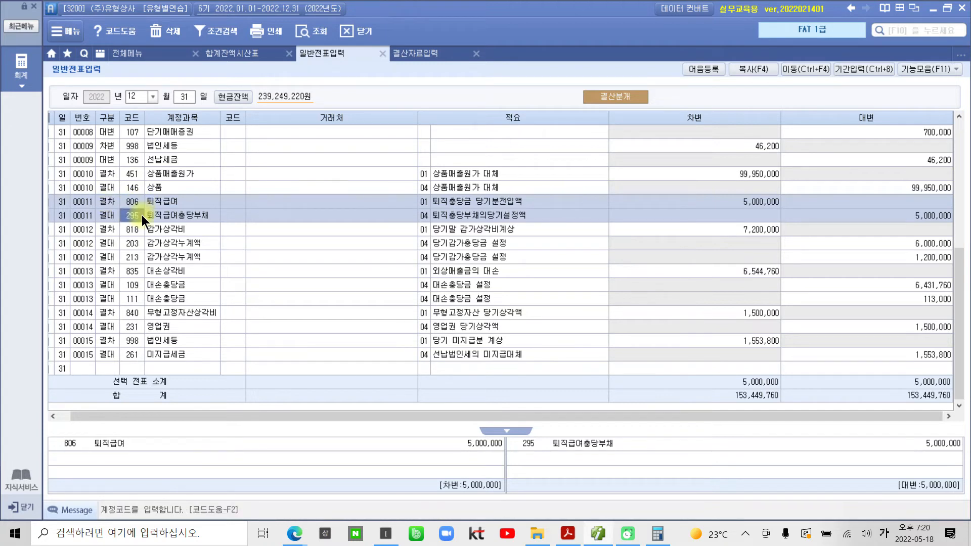
left_click(890, 217)
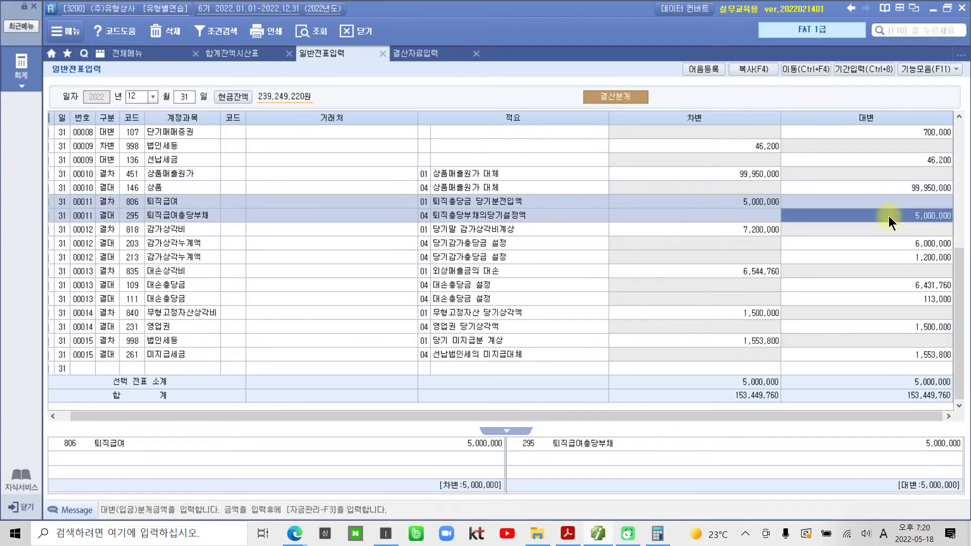
left_click(110, 241)
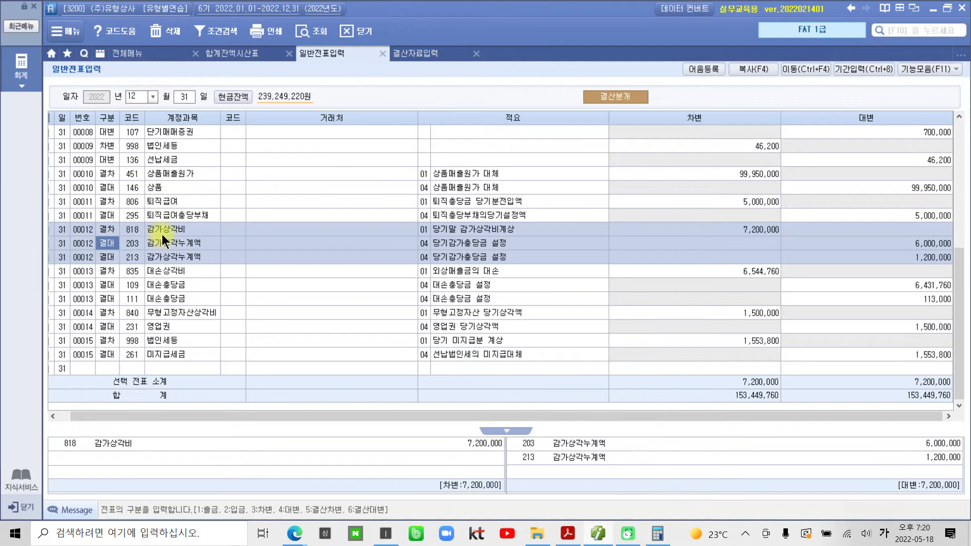
key("Up")
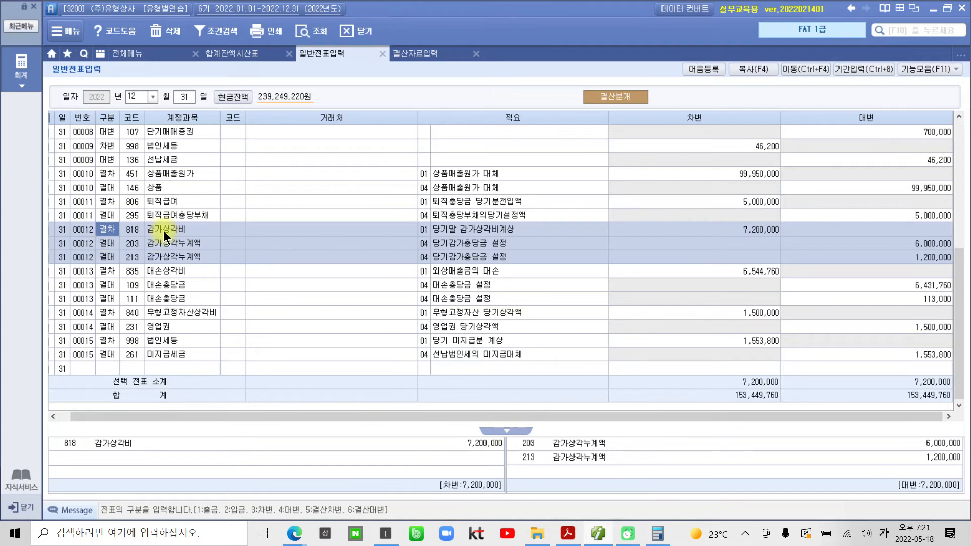
key("Down")
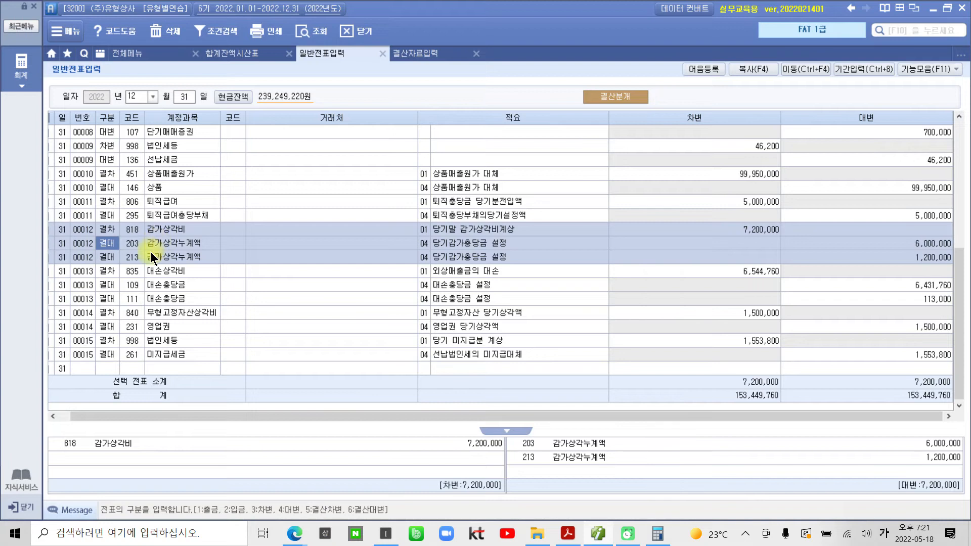
key("Down")
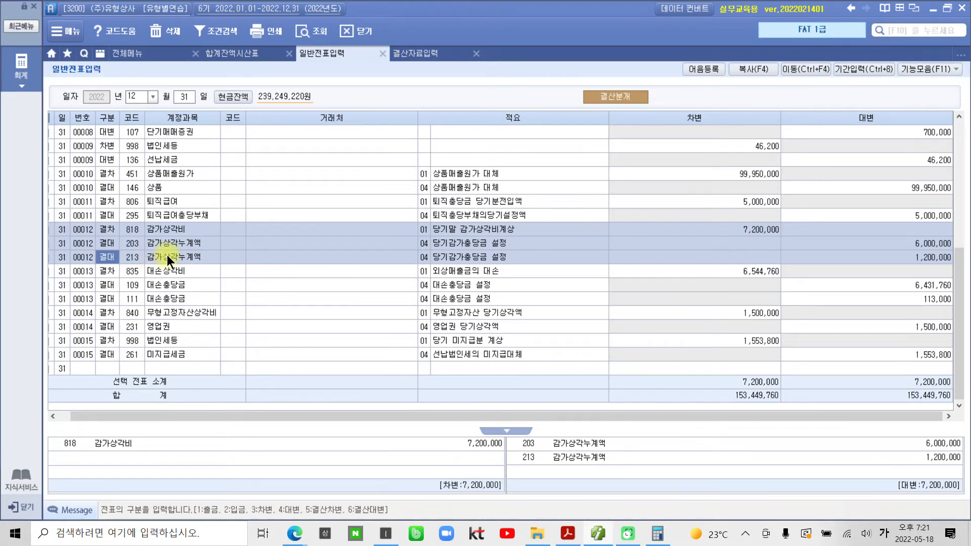
Examine closing voucher 00013 for 대손상각비, including its two 대손충당금 credit lines and their amounts.
left_click(98, 279)
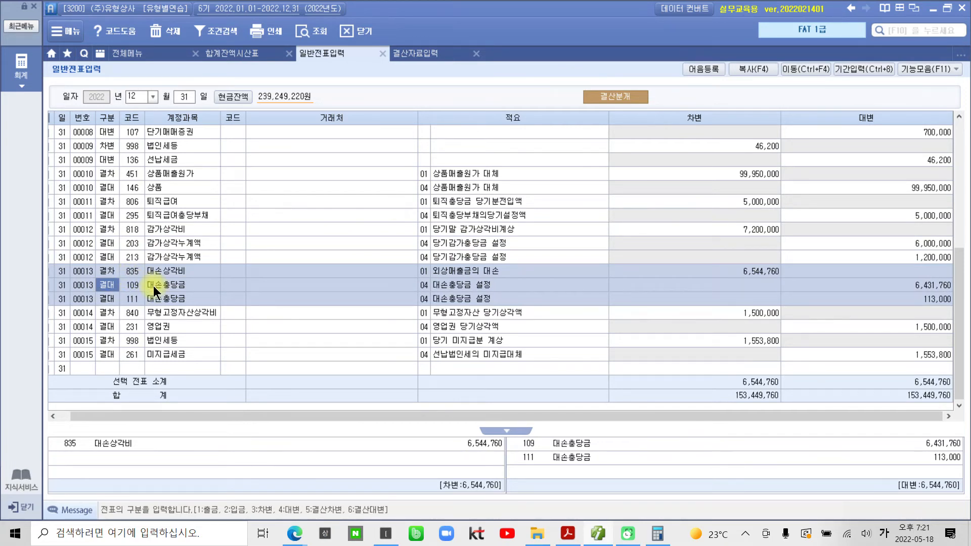
key("Up")
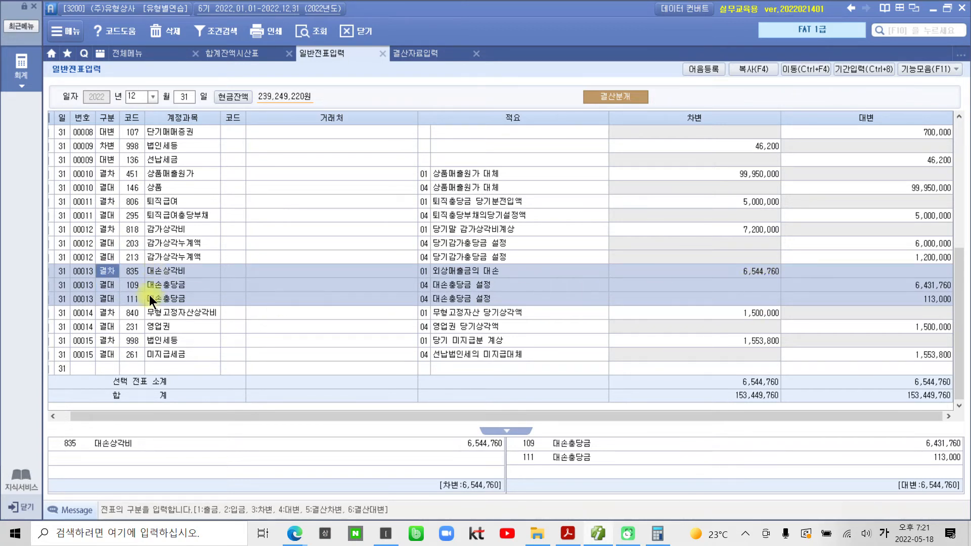
left_click(142, 285)
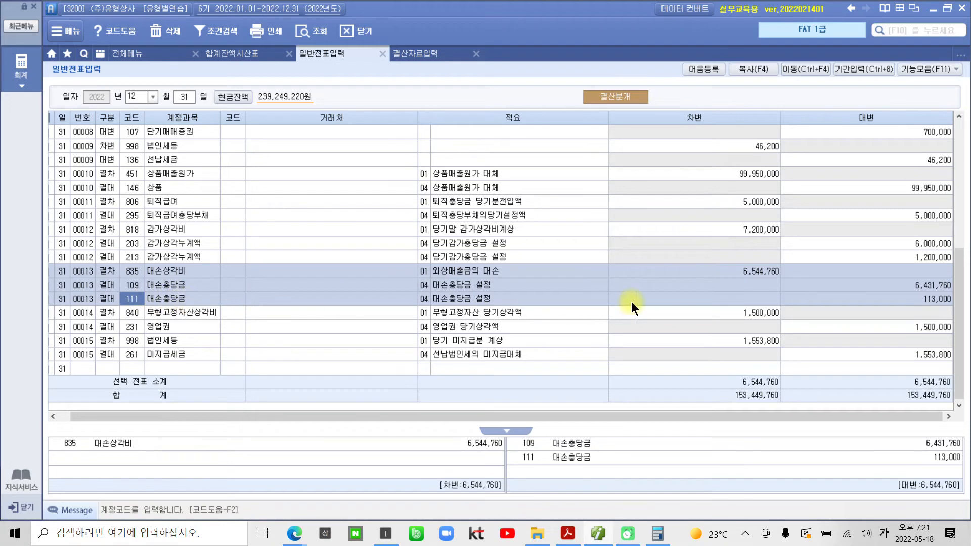
left_click(905, 300)
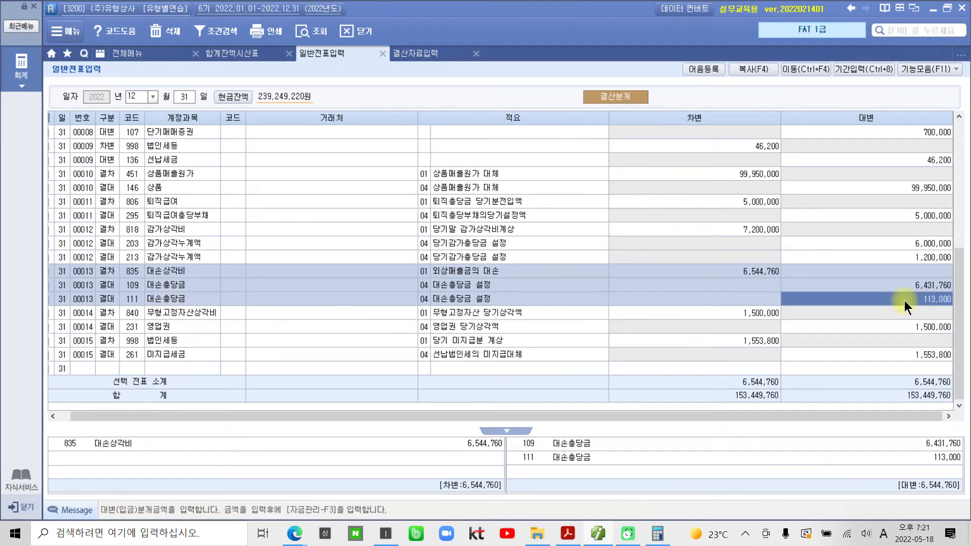
left_click(131, 300)
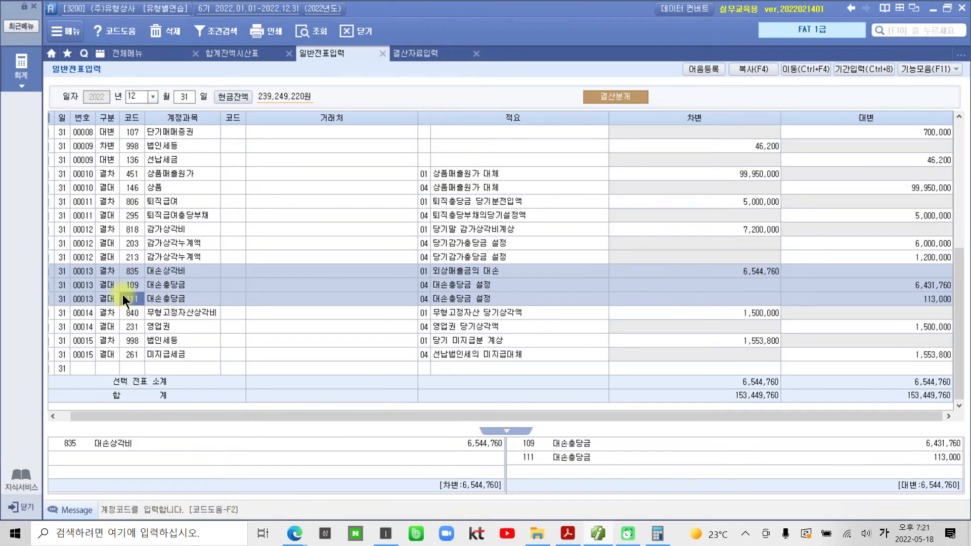
Examine closing vouchers 00014 for 무형고정자산상각비 and 00015 for 법인세등, and review the added vouchers from 00010 onward.
left_click(119, 313)
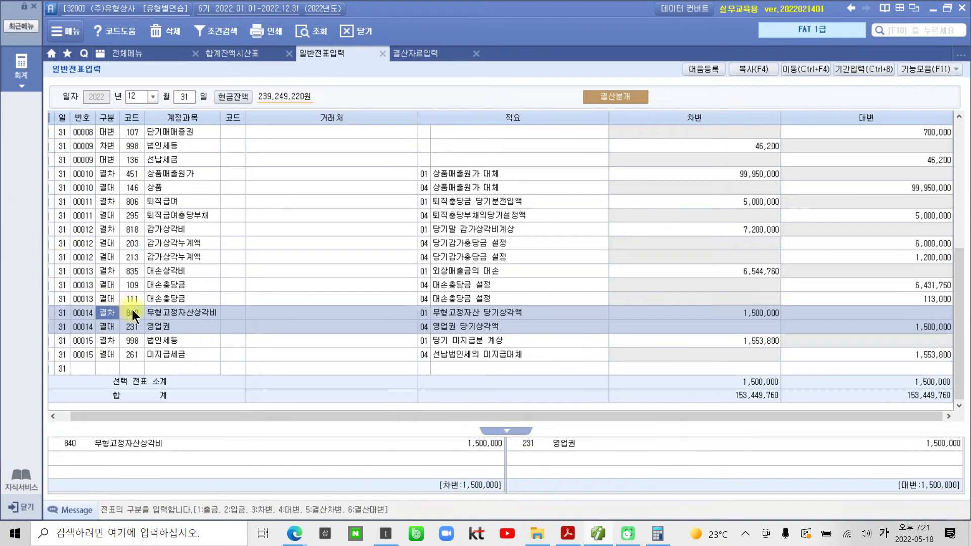
left_click(132, 326)
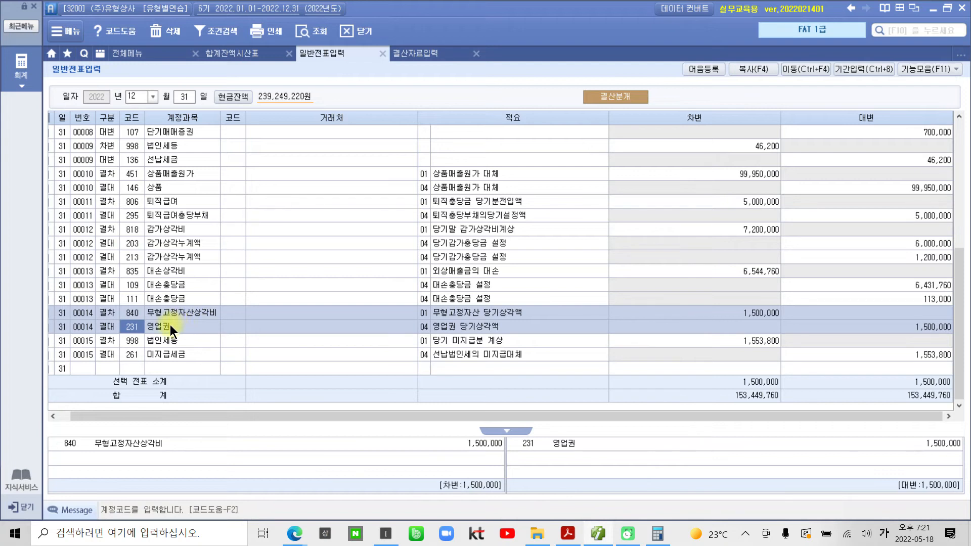
left_click(815, 328)
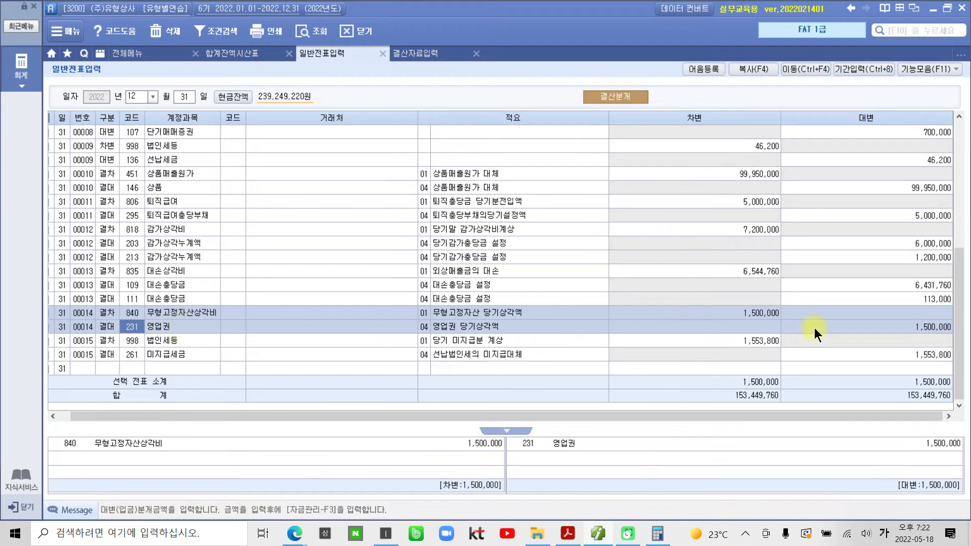
left_click(131, 327)
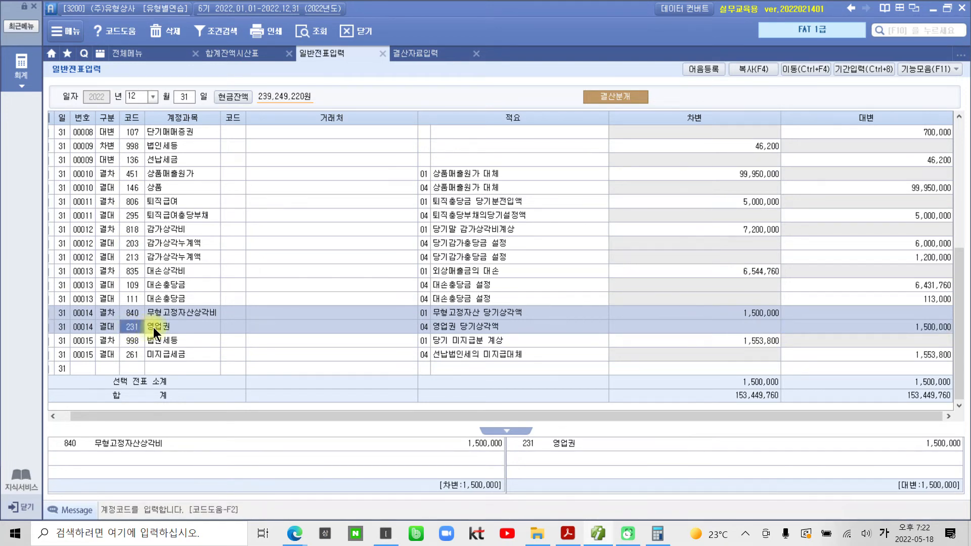
left_click(151, 342)
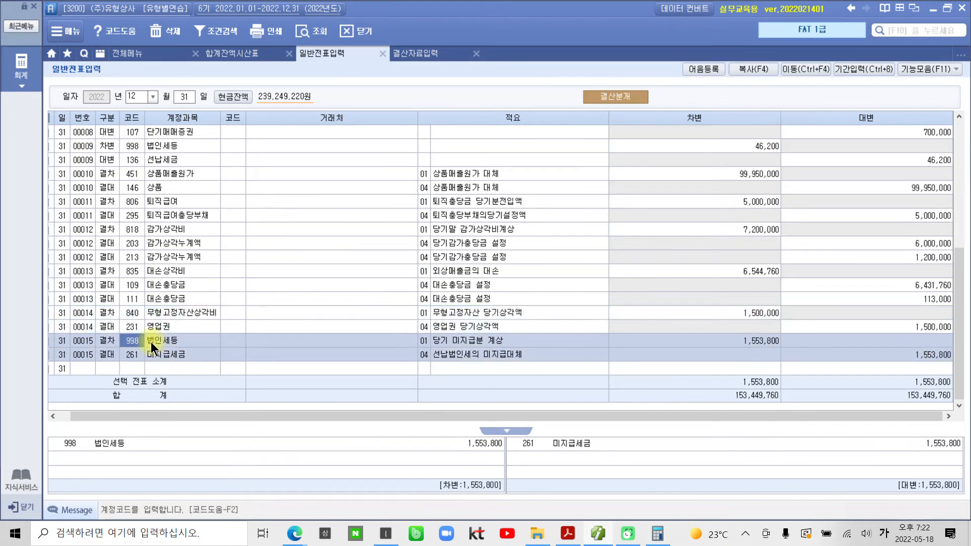
key("Down")
left_click(132, 174)
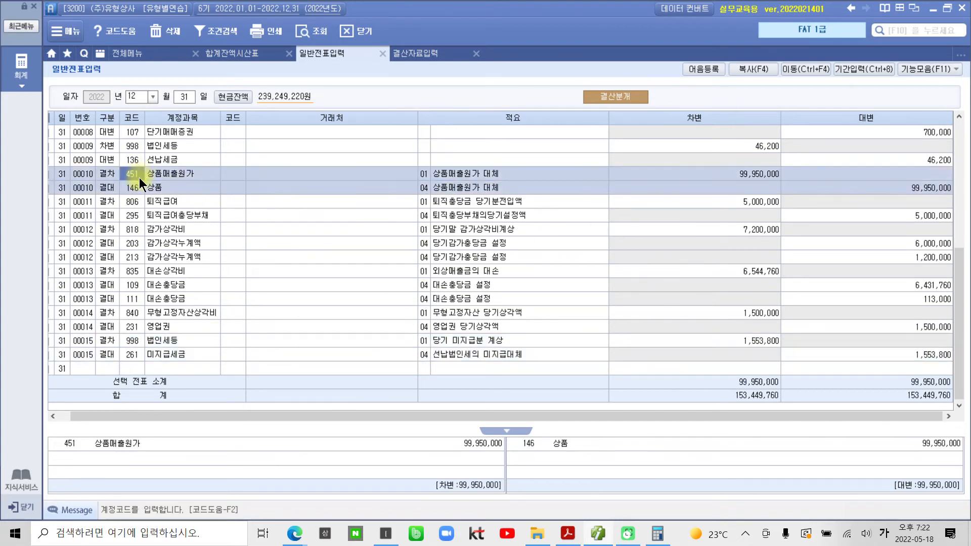
left_click(111, 354)
left_click(106, 188)
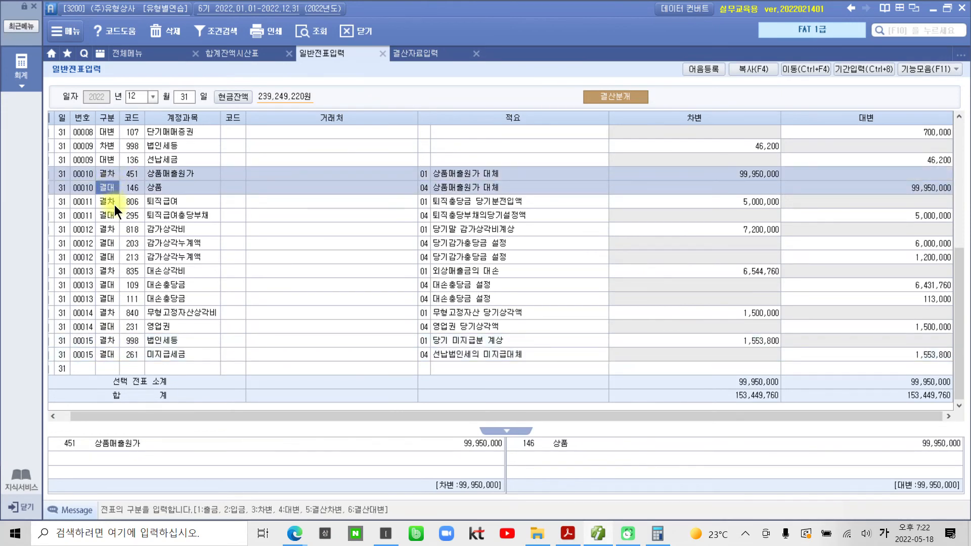
Switch to the exercise PDF in Acrobat Reader and highlight "지출이 가장 큰 계정과목은" in the 일계표 조회 question under 05 회계정보분석.
left_click(568, 533)
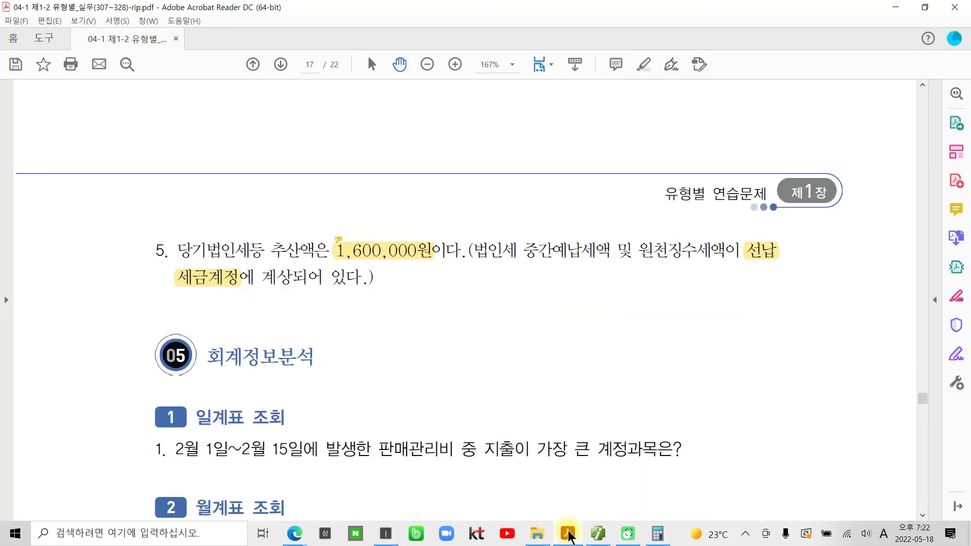
scroll(342, 404, "down", 2)
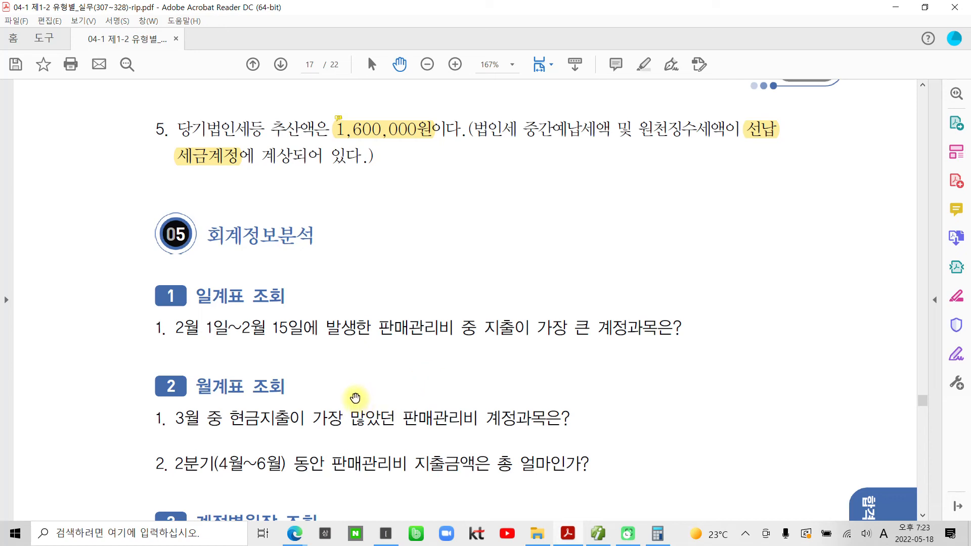
scroll(355, 398, "down", 3)
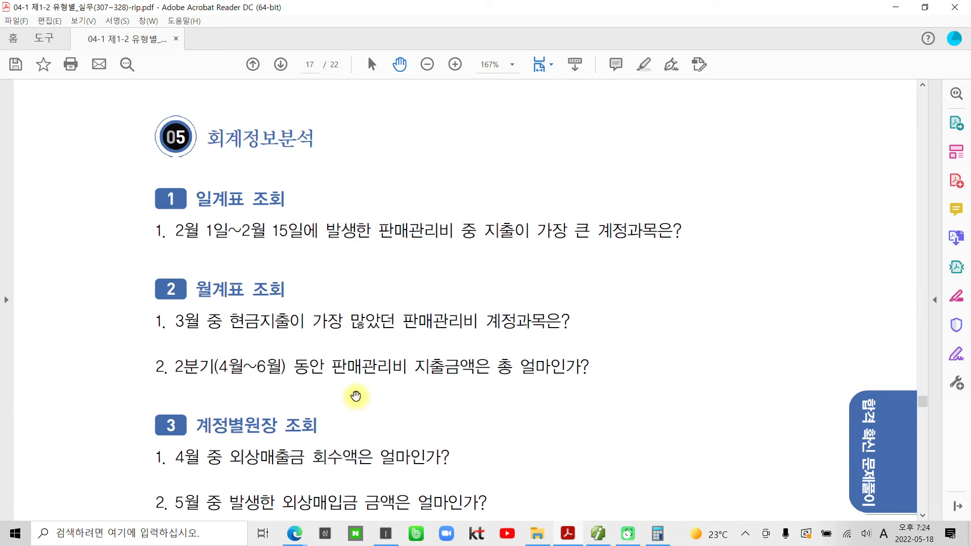
scroll(356, 397, "down", 1)
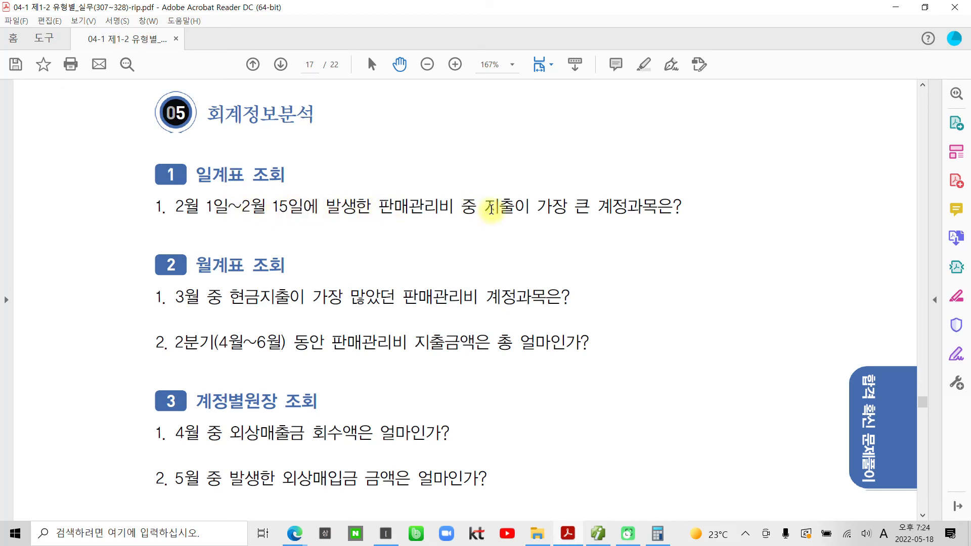
left_click_drag(485, 207, 656, 210)
right_click(656, 214)
left_click(718, 312)
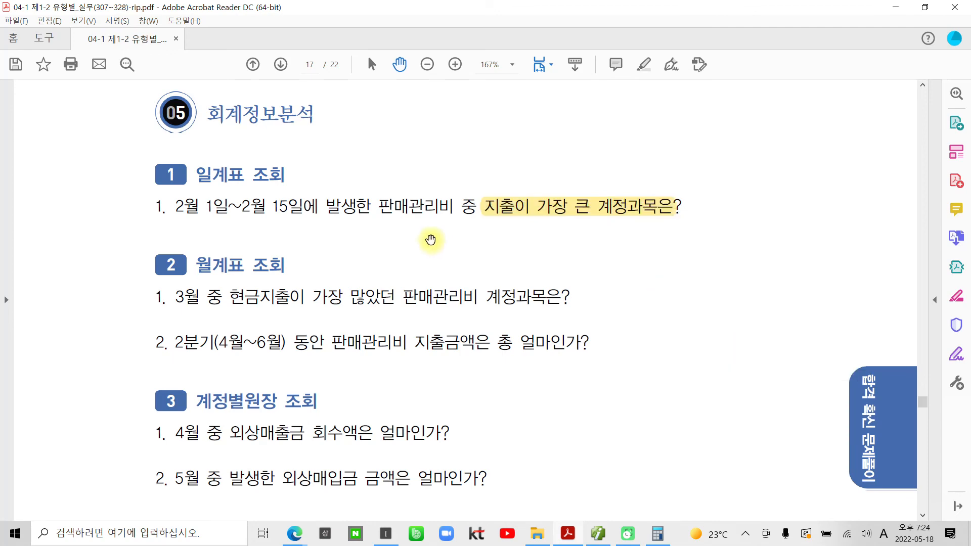
Switch back to the accounting program and close 일반전표입력, 결산자료입력 and 합계잔액시산표.
left_click(599, 533)
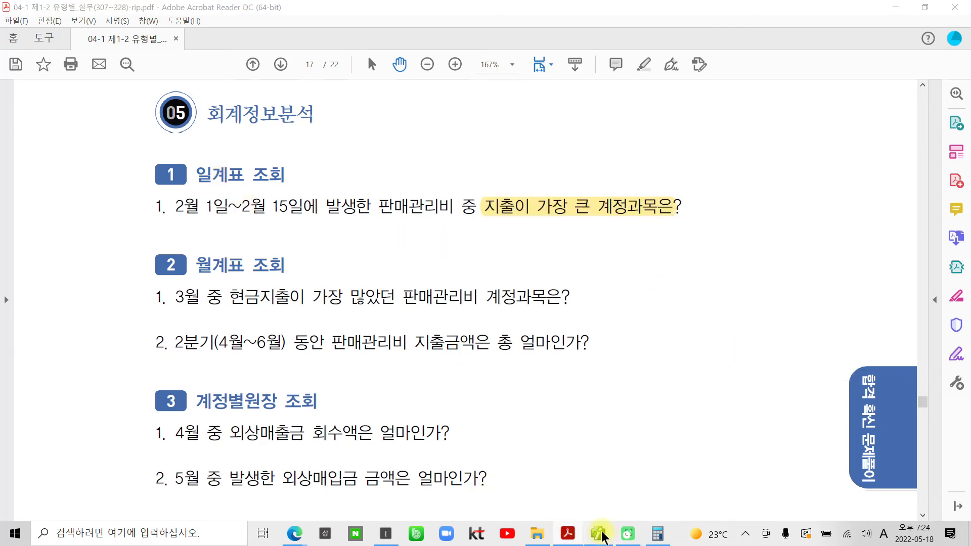
left_click(383, 53)
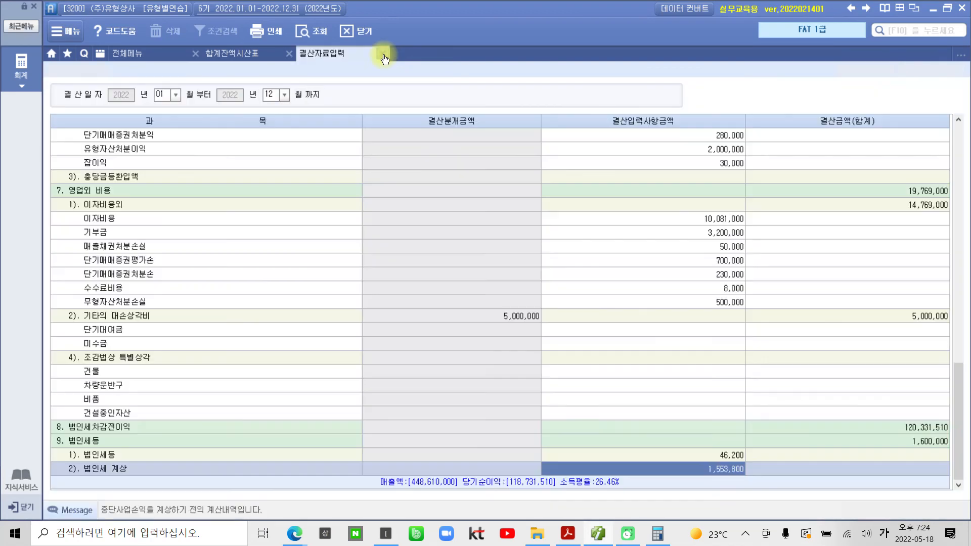
left_click(383, 54)
left_click(289, 53)
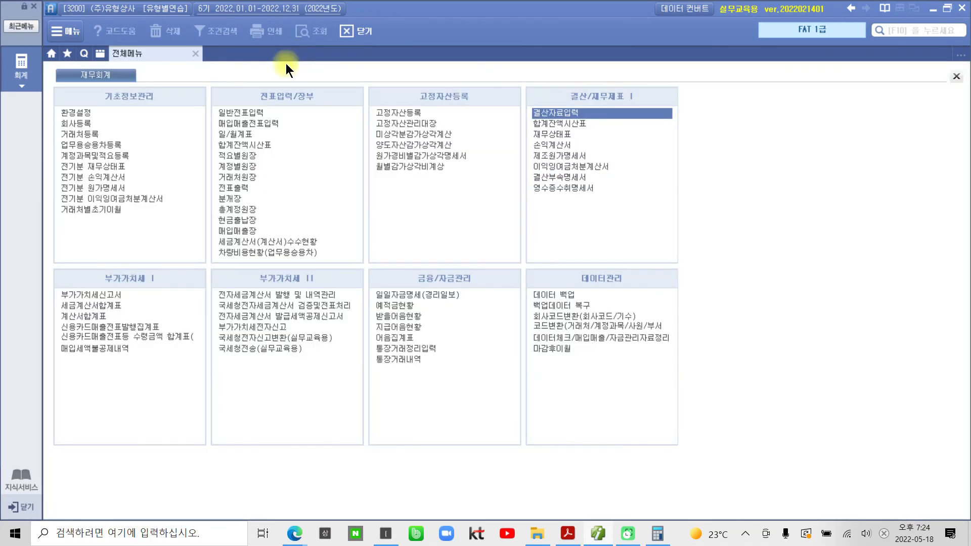
Open 일/월계표 and query the 일계표 for February 1 to February 15.
left_click(236, 136)
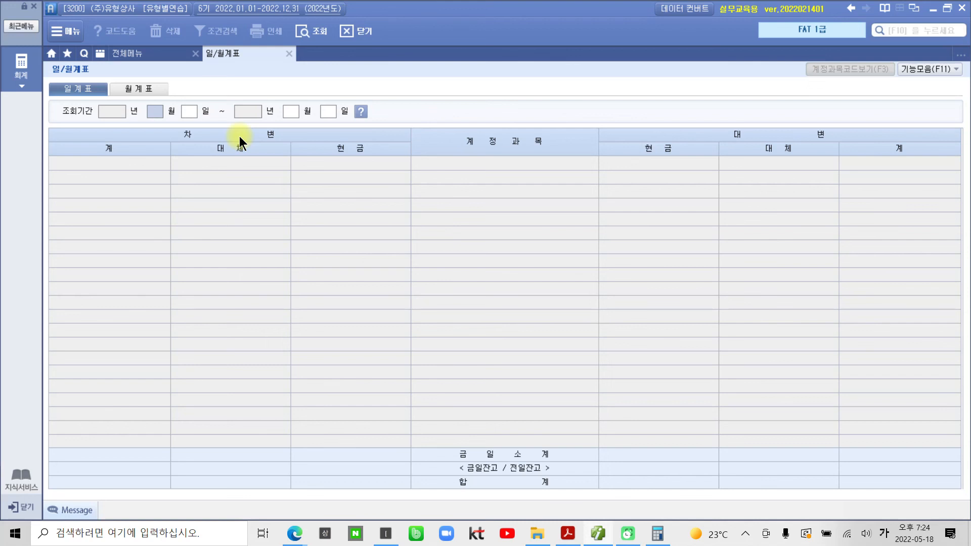
type("2")
key("Return")
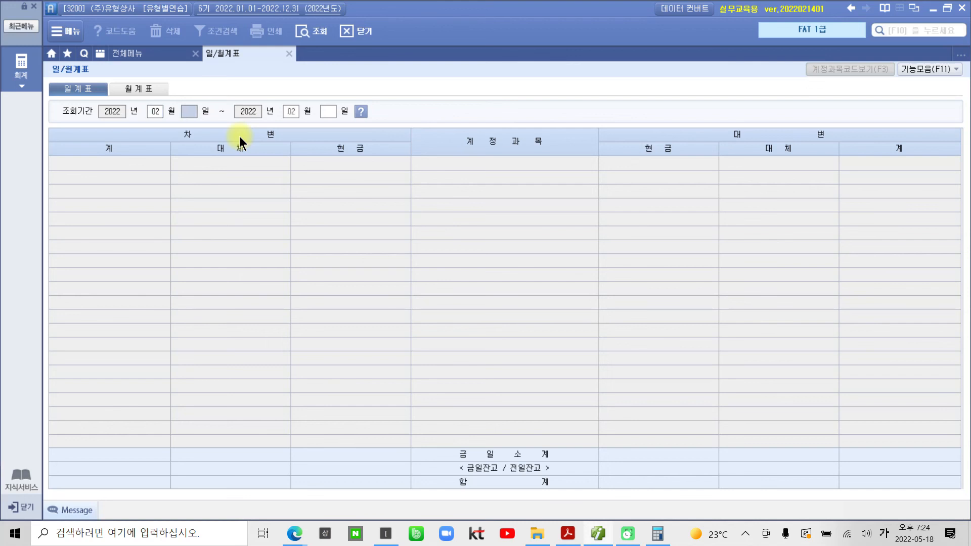
type("1")
key("Return")
key("Return")
type("15")
key("Return")
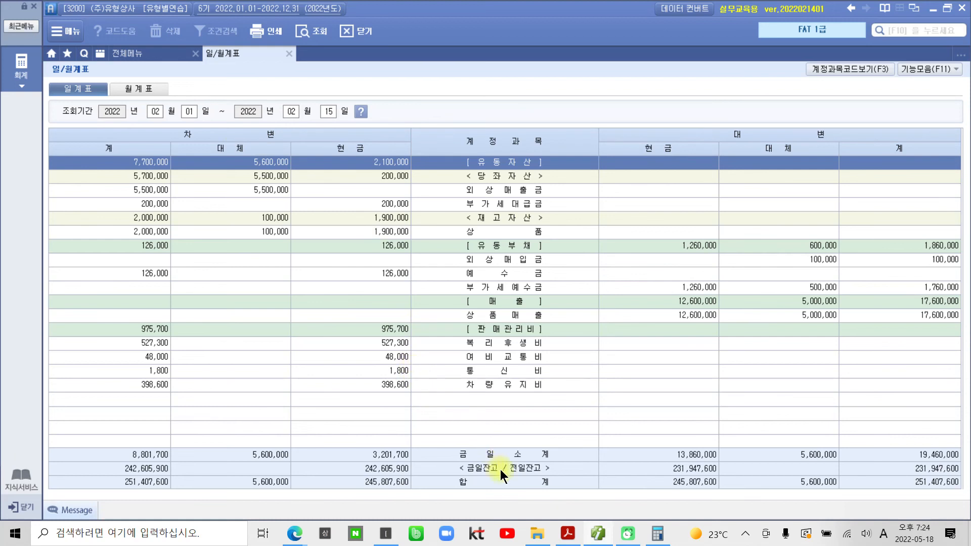
Compare the debit totals of the accounts under 판매관리비 to find the one with the largest expense.
mouse_move(458, 330)
left_mouse_down()
mouse_move(542, 393)
mouse_move(567, 395)
left_mouse_up()
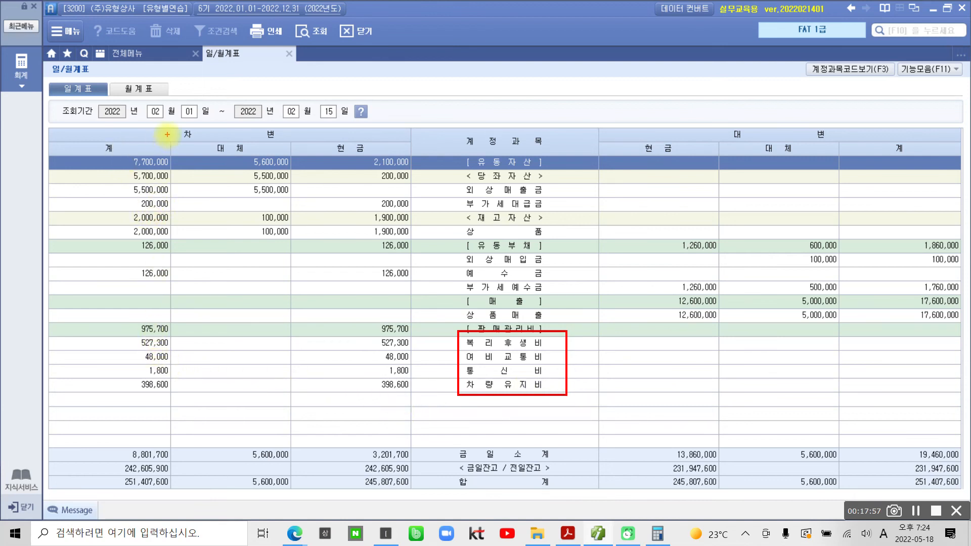
mouse_move(137, 316)
left_mouse_down()
mouse_move(109, 373)
mouse_move(206, 373)
mouse_move(122, 344)
left_mouse_up()
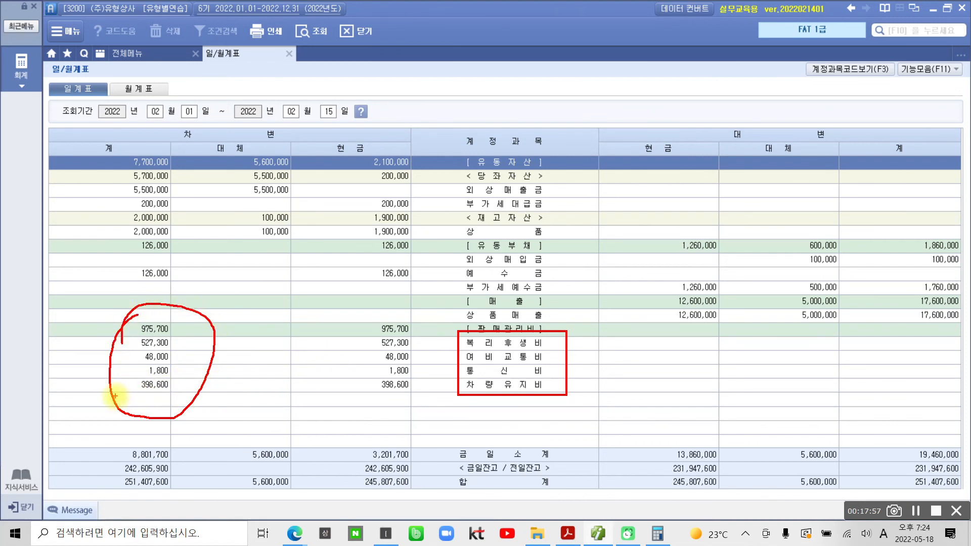
mouse_move(129, 349)
left_mouse_down()
mouse_move(182, 349)
mouse_move(191, 339)
left_mouse_up()
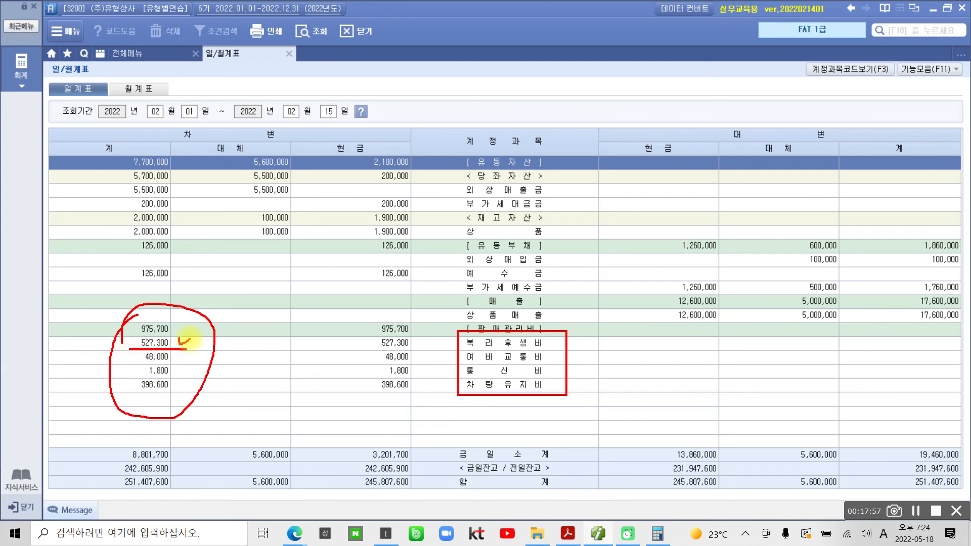
left_click_drag(462, 349, 548, 350)
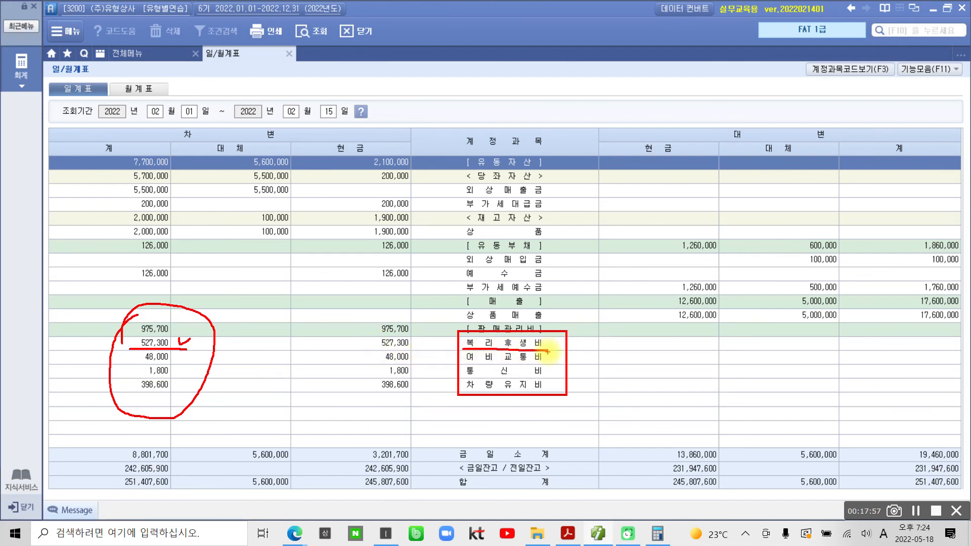
key("Escape")
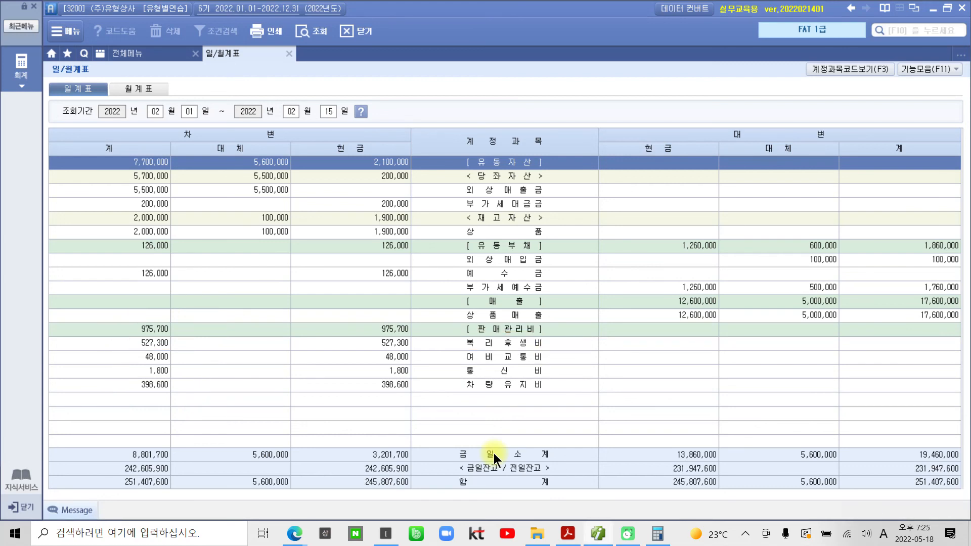
Query the 월계표 for the period from month 04 to month 06.
left_click(153, 90)
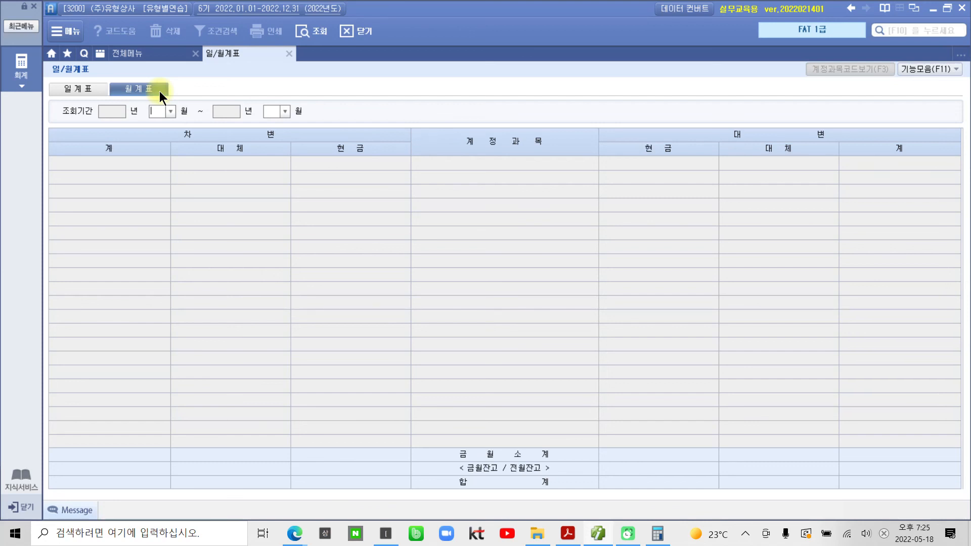
left_click(160, 112)
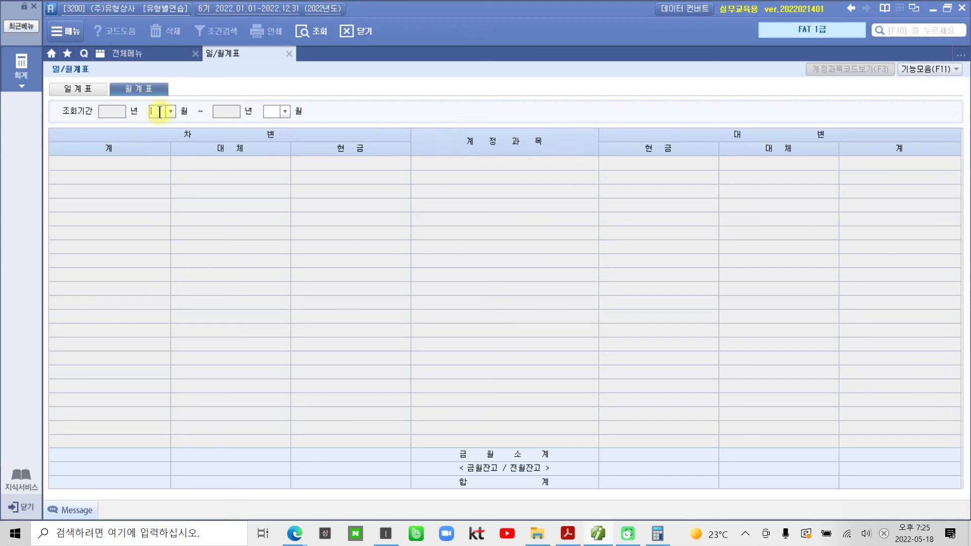
type("04")
key("Return")
type("06")
key("Return")
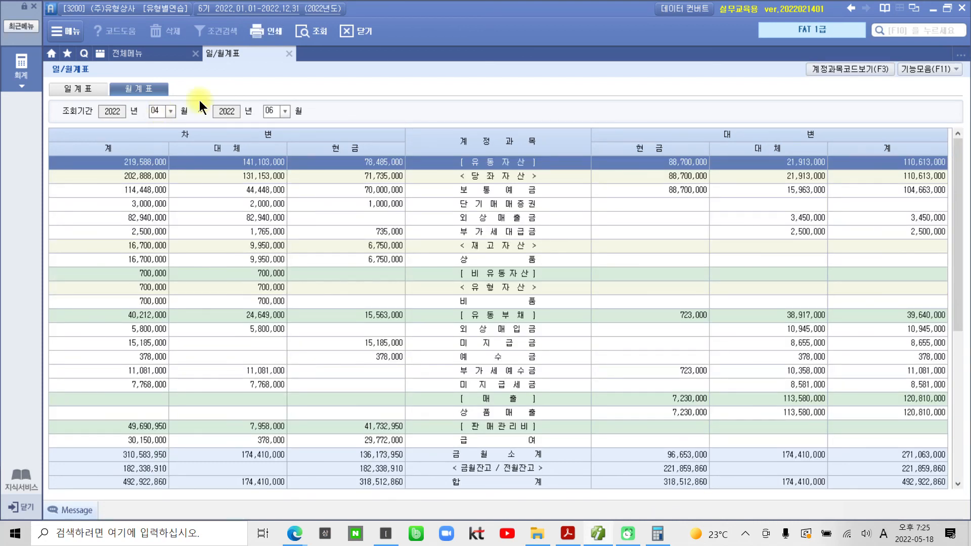
Locate 판매관리비 in the 월계표 and examine its total debit amount and the expense accounts beneath it.
left_click(466, 332)
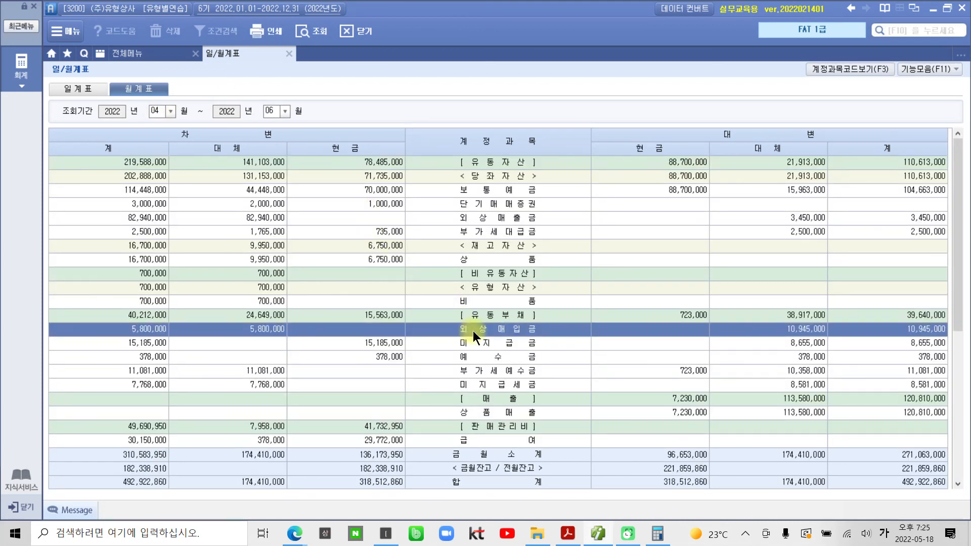
scroll(473, 330, "down", 5)
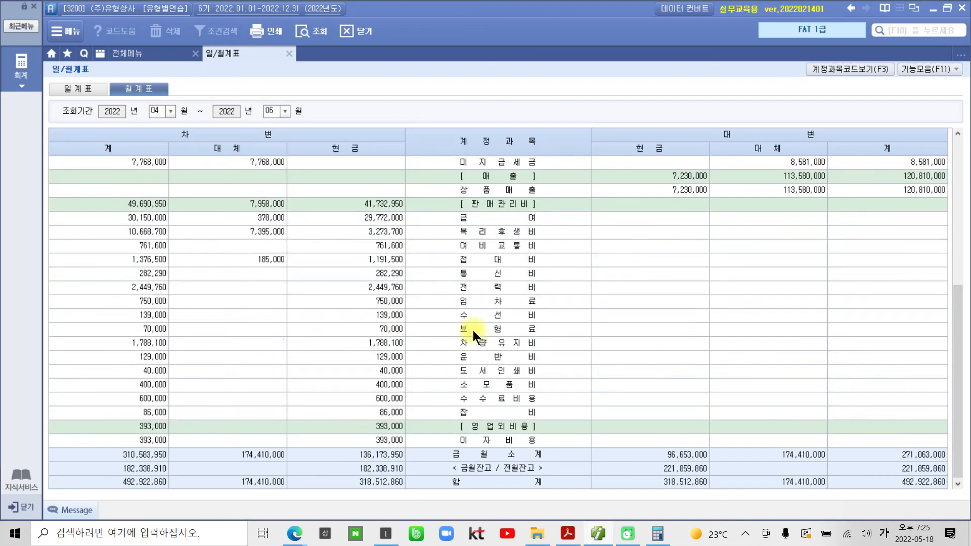
left_click(483, 204)
left_click(505, 221)
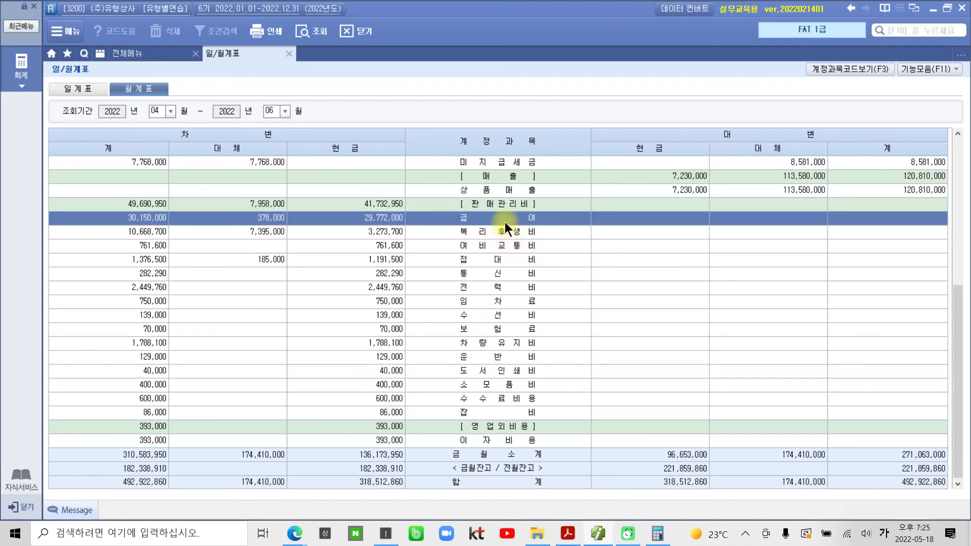
left_click(508, 417)
left_click(490, 218)
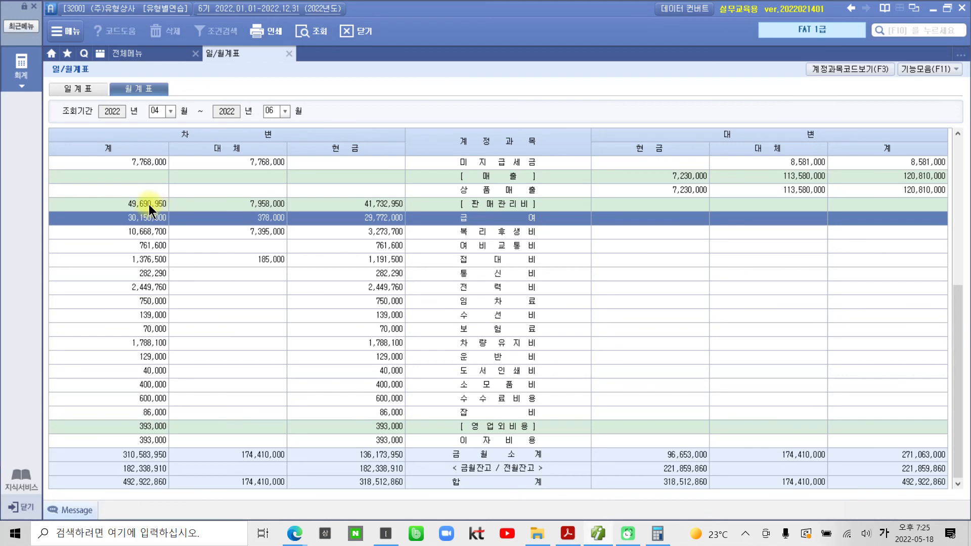
left_click_drag(111, 192, 178, 210)
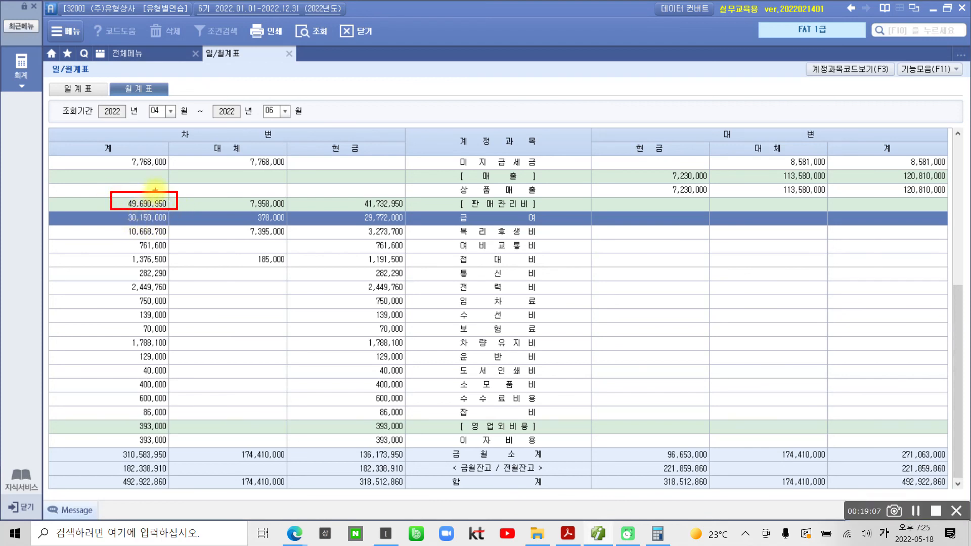
left_click_drag(181, 196, 197, 204)
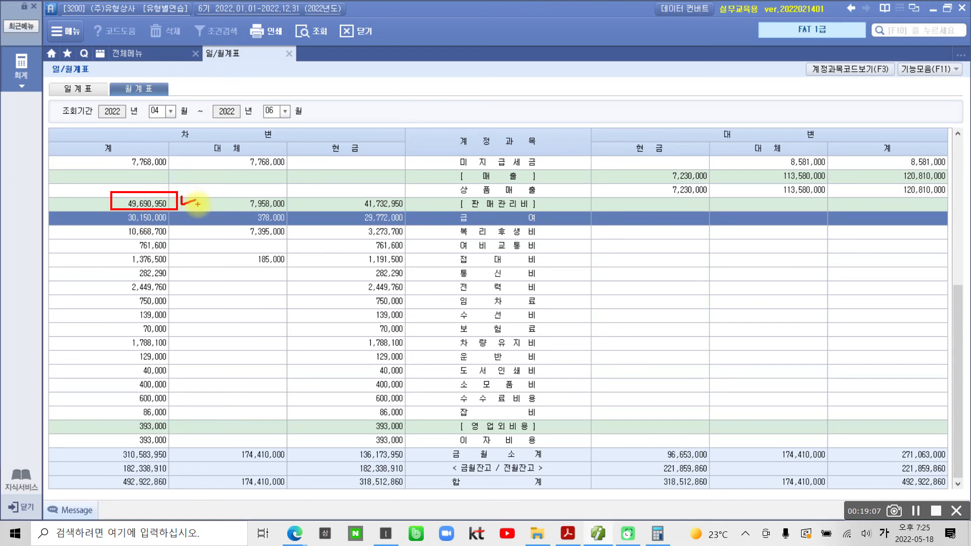